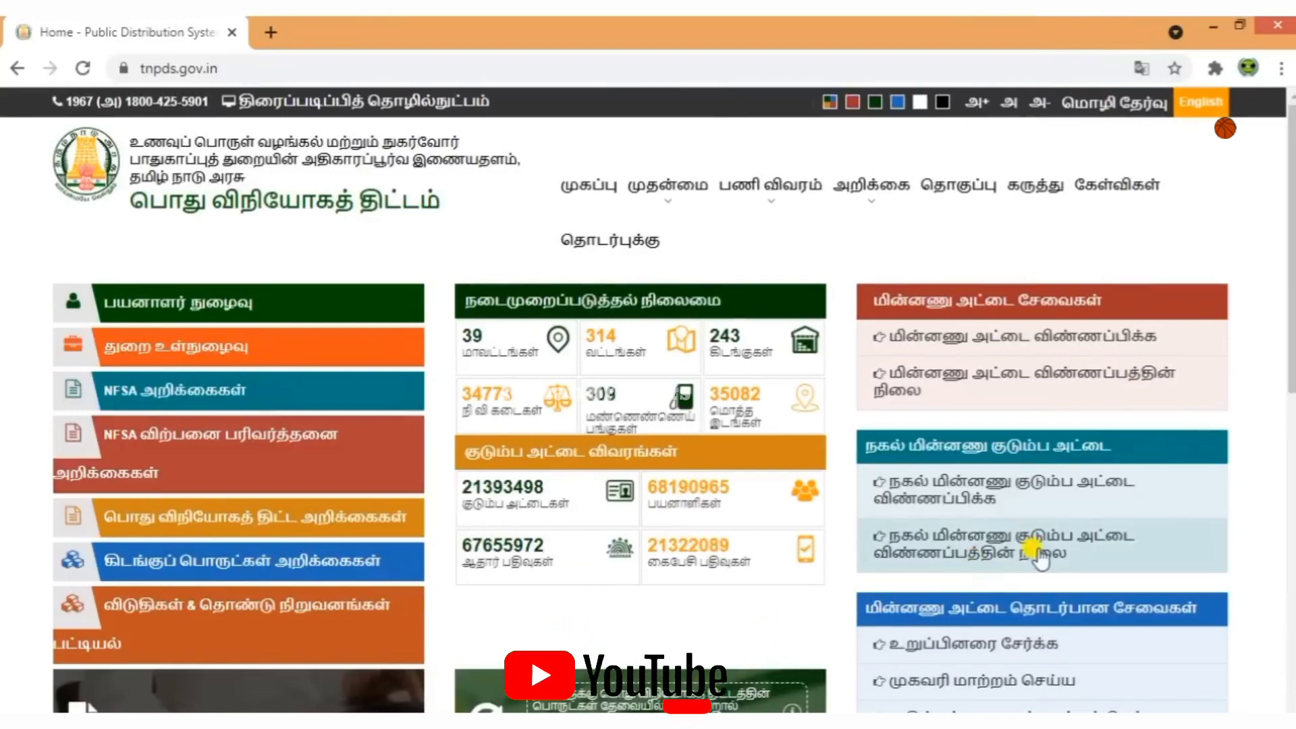
# Open the 'மின்னணு அட்டை விண்ணப்பிக்க' new smart card application form from the home page.
pyautogui.scroll(-3, 959, 536)
pyautogui.scroll(3, 1027, 544)
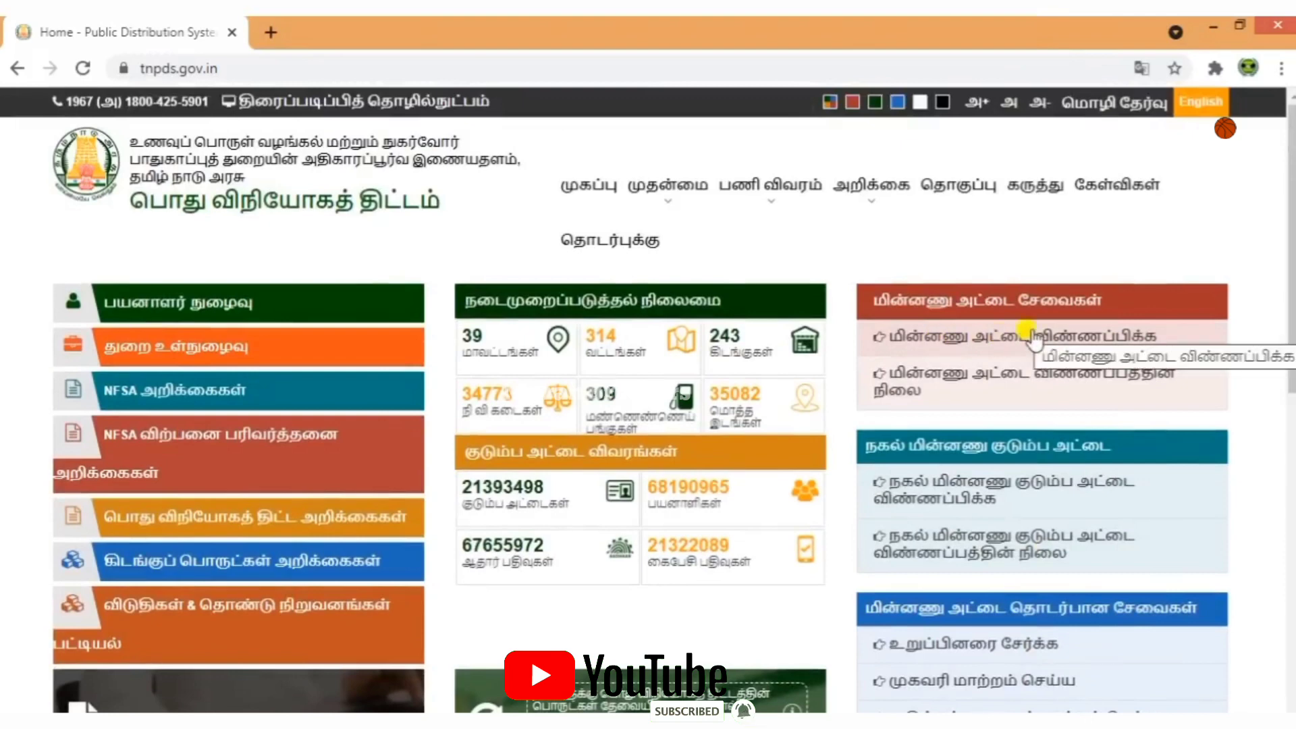
pyautogui.click(1032, 336)
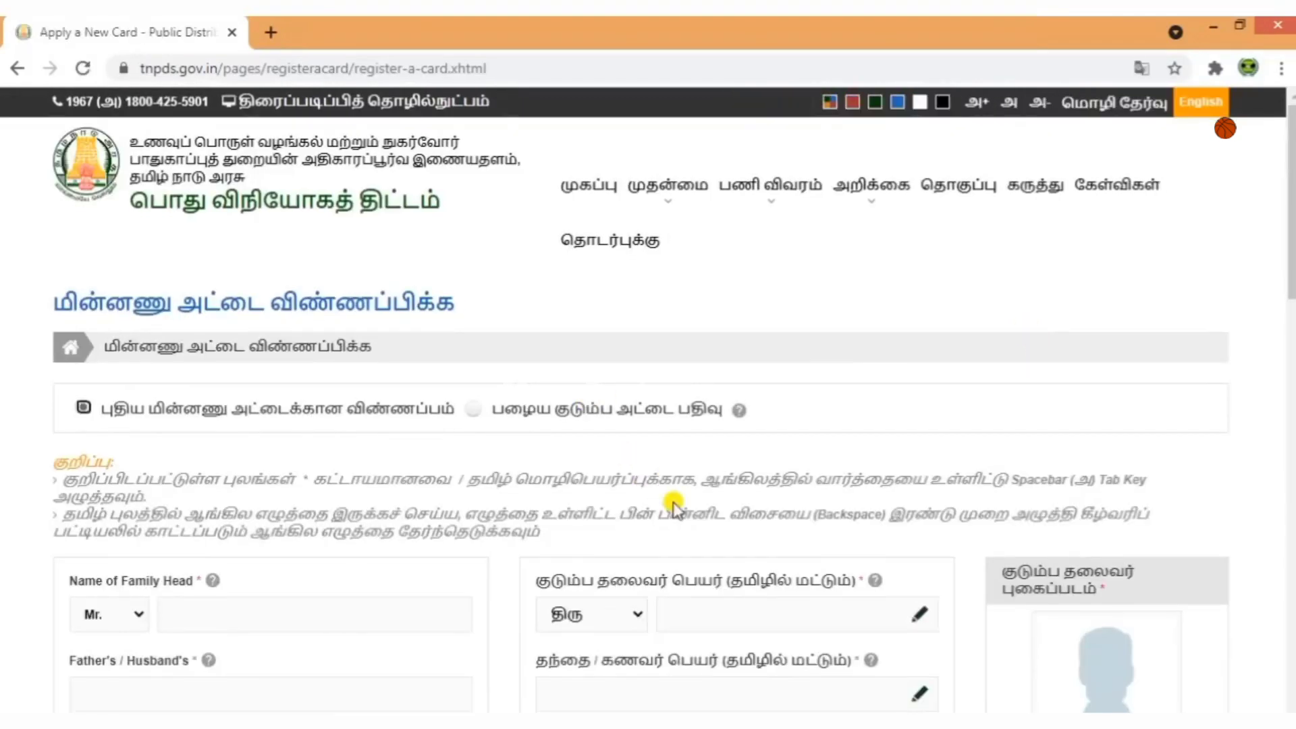
# Set the family head's title to Mrs. and enter the family head's name.
pyautogui.scroll(-3, 674, 508)
pyautogui.scroll(-2, 743, 540)
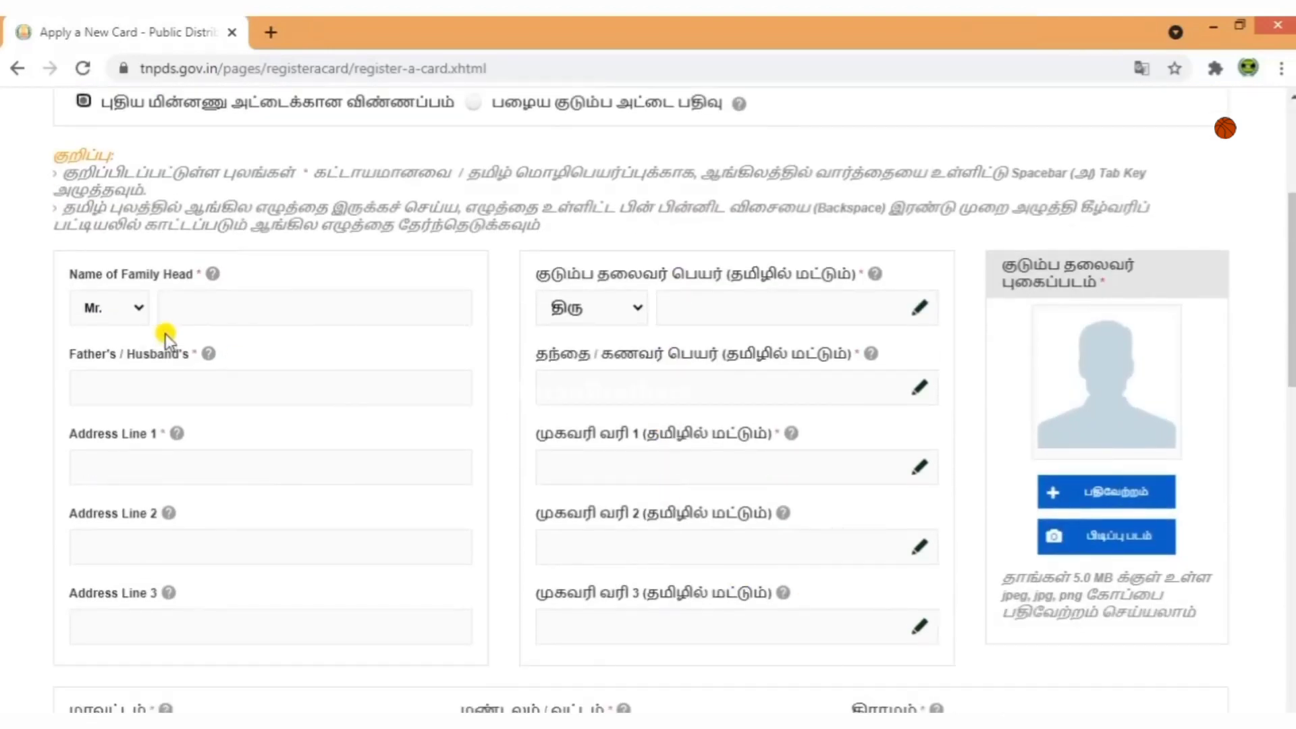
pyautogui.click(142, 309)
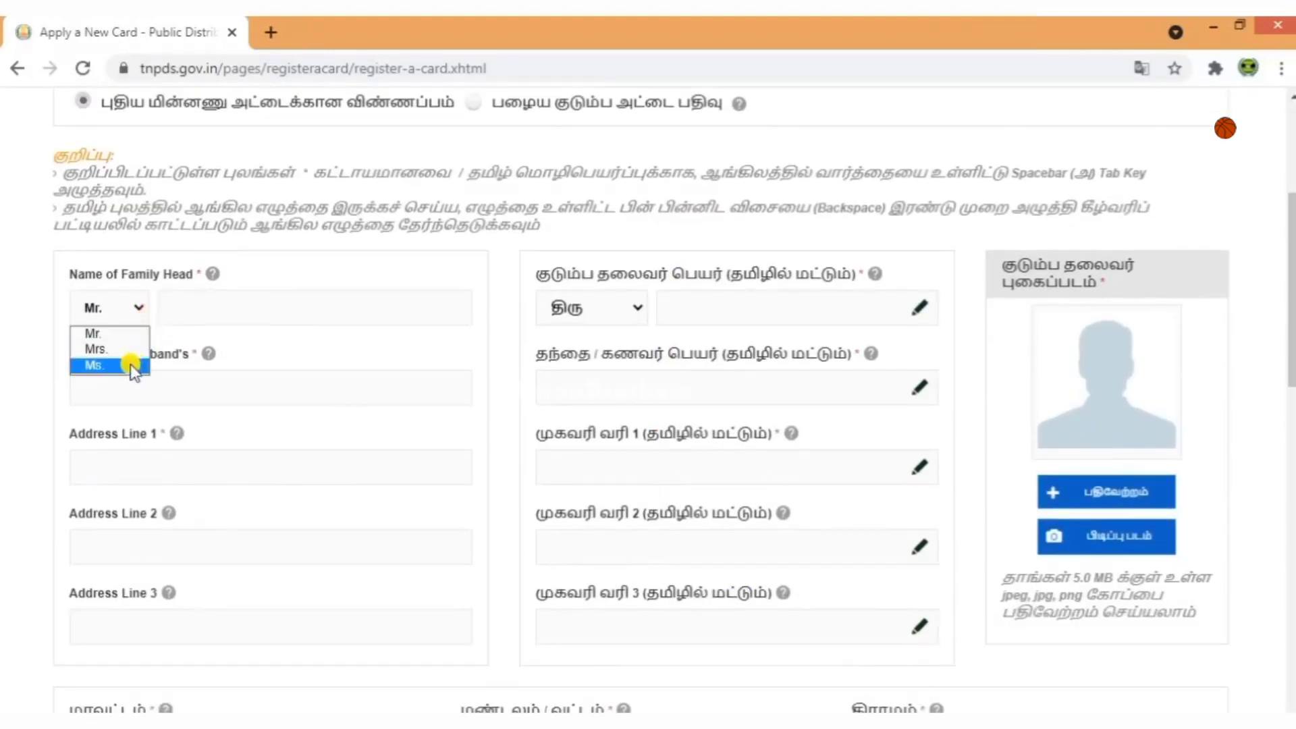
pyautogui.click(119, 349)
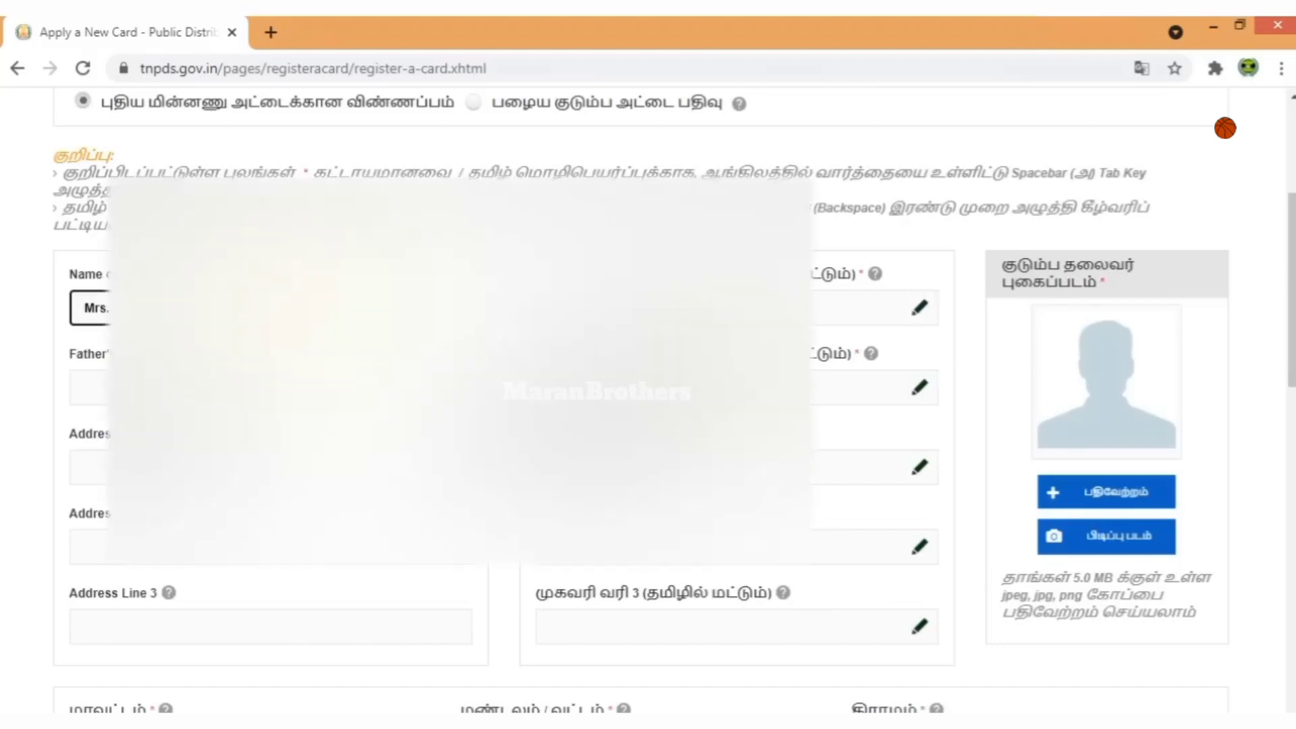
pyautogui.press('Tab')
pyautogui.press('Tab')
# Enter the family head's Tamil name using the Tamil Key Board popup.
pyautogui.click(877, 308)
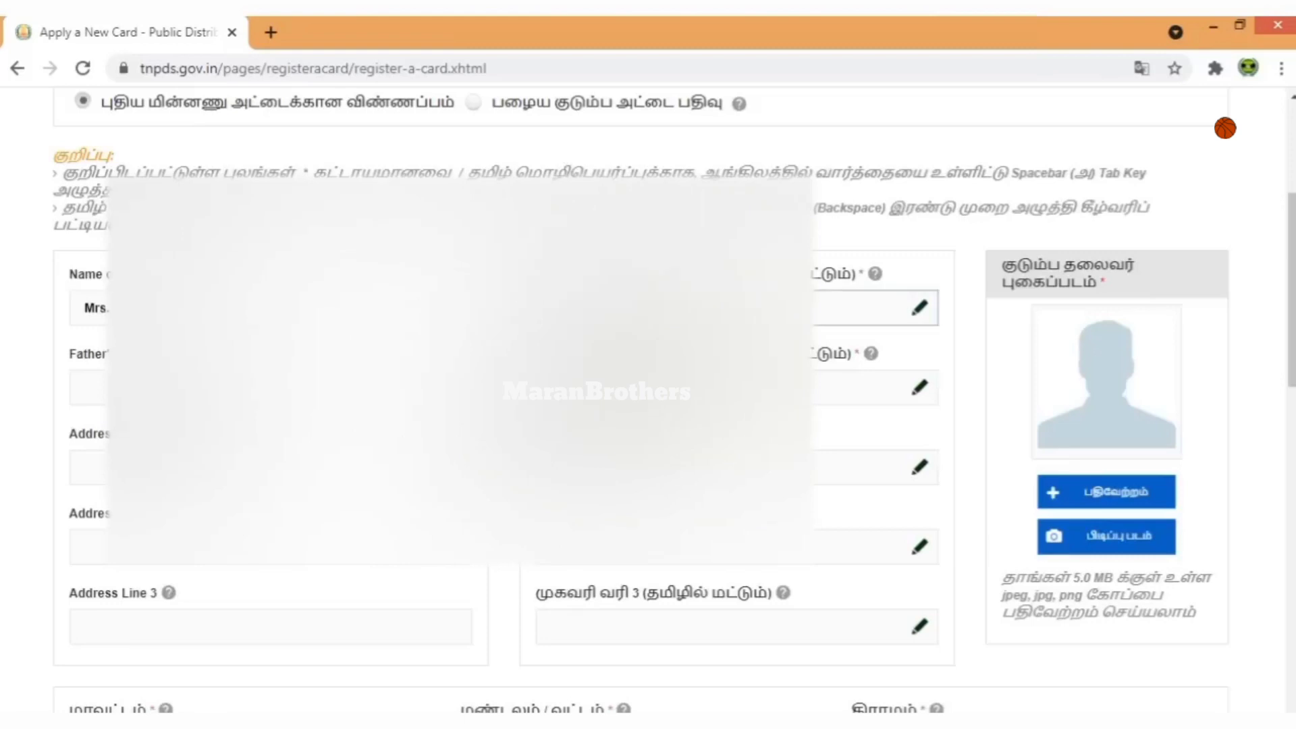
pyautogui.click(513, 721)
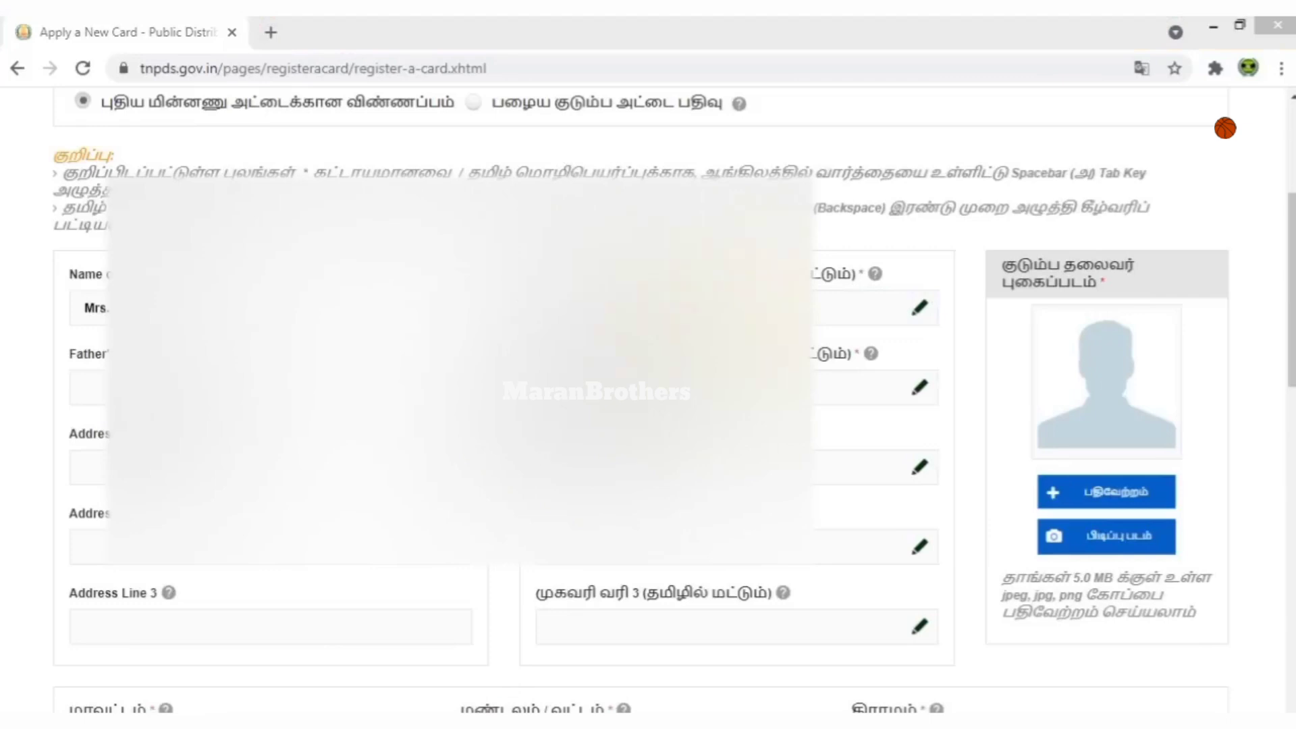
pyautogui.click(919, 309)
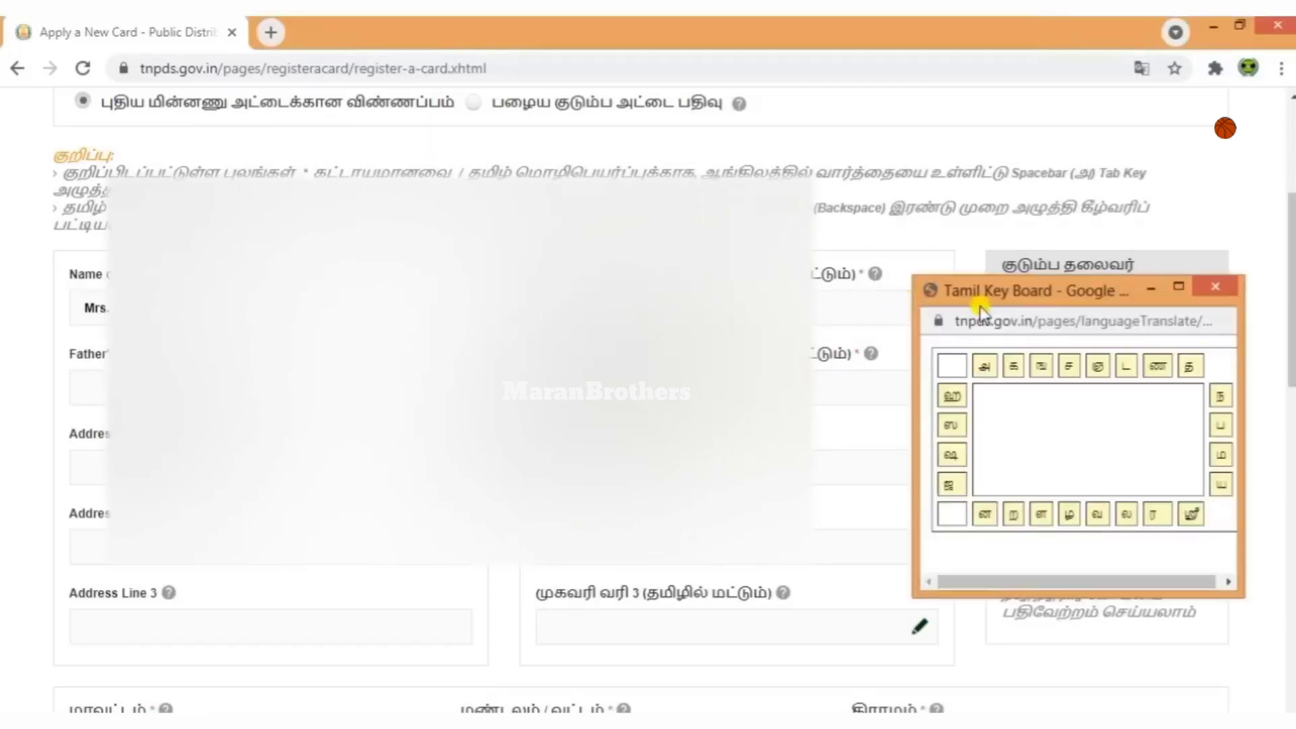
pyautogui.moveTo(979, 307); pyautogui.dragTo(636, 296)
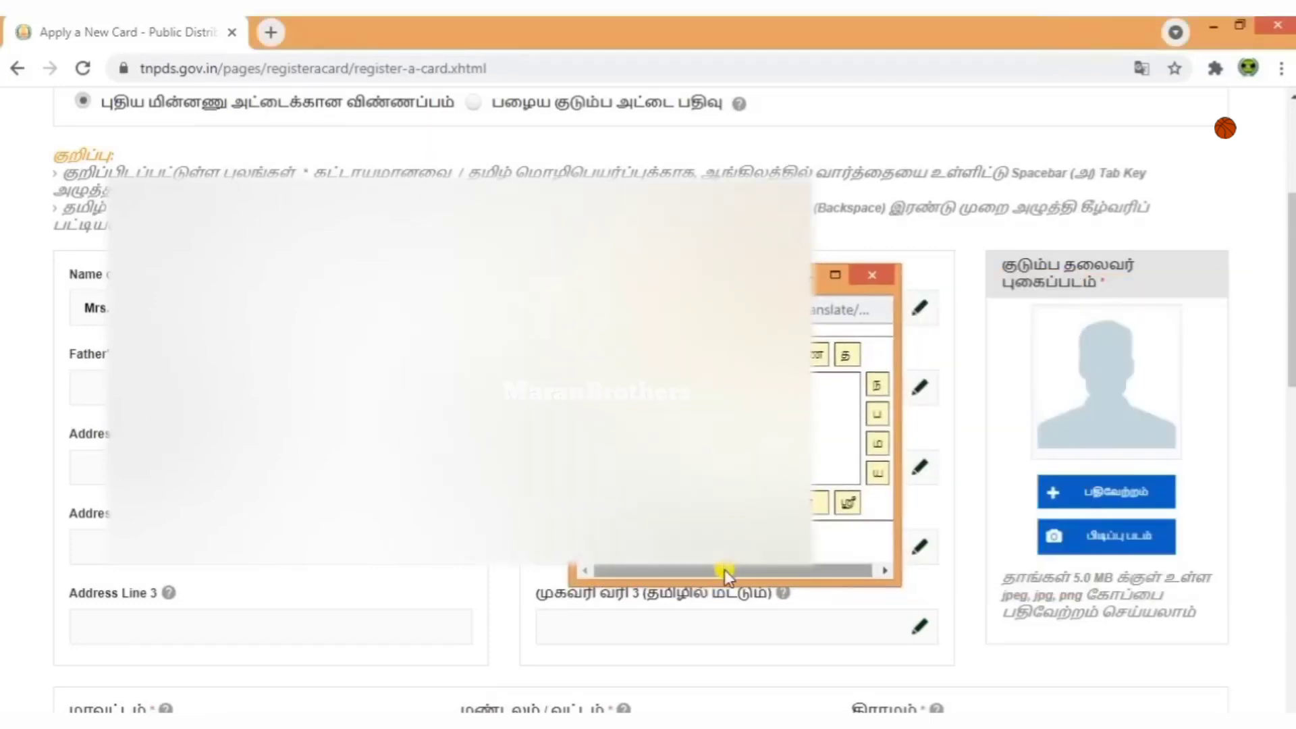
pyautogui.click(723, 570)
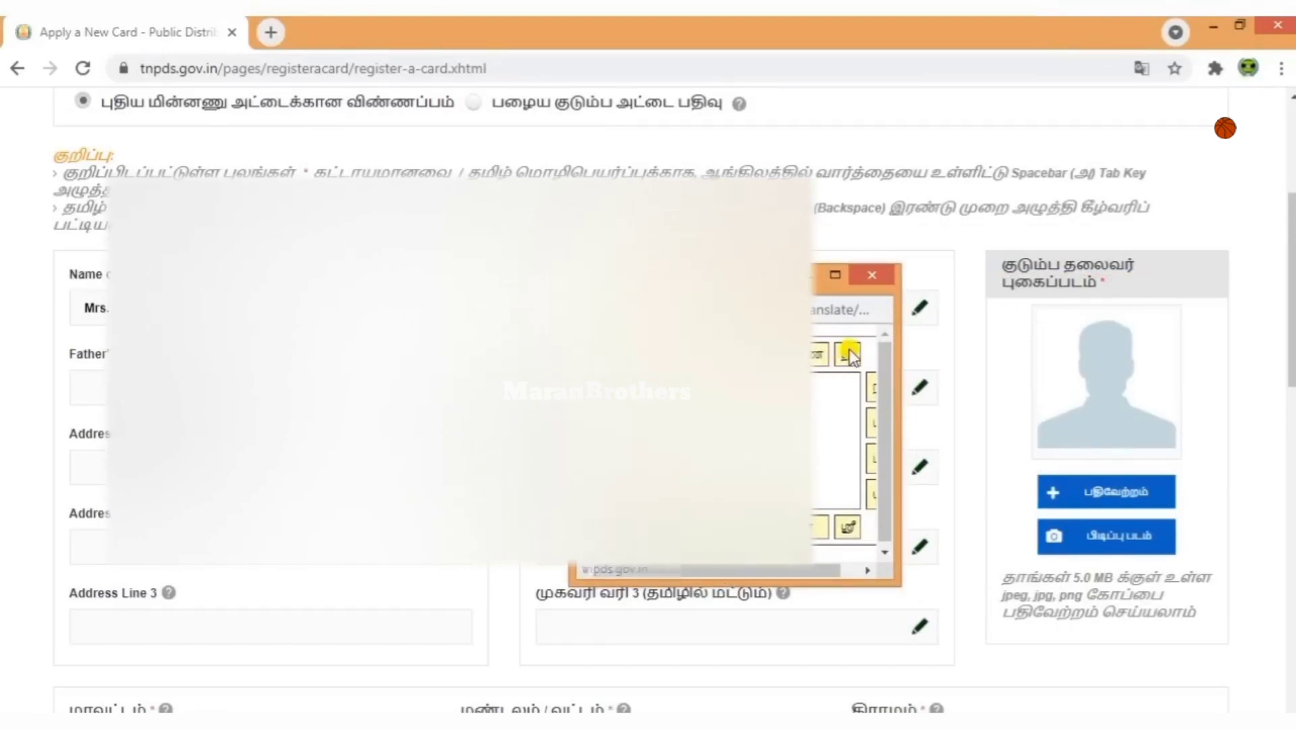
pyautogui.click(870, 275)
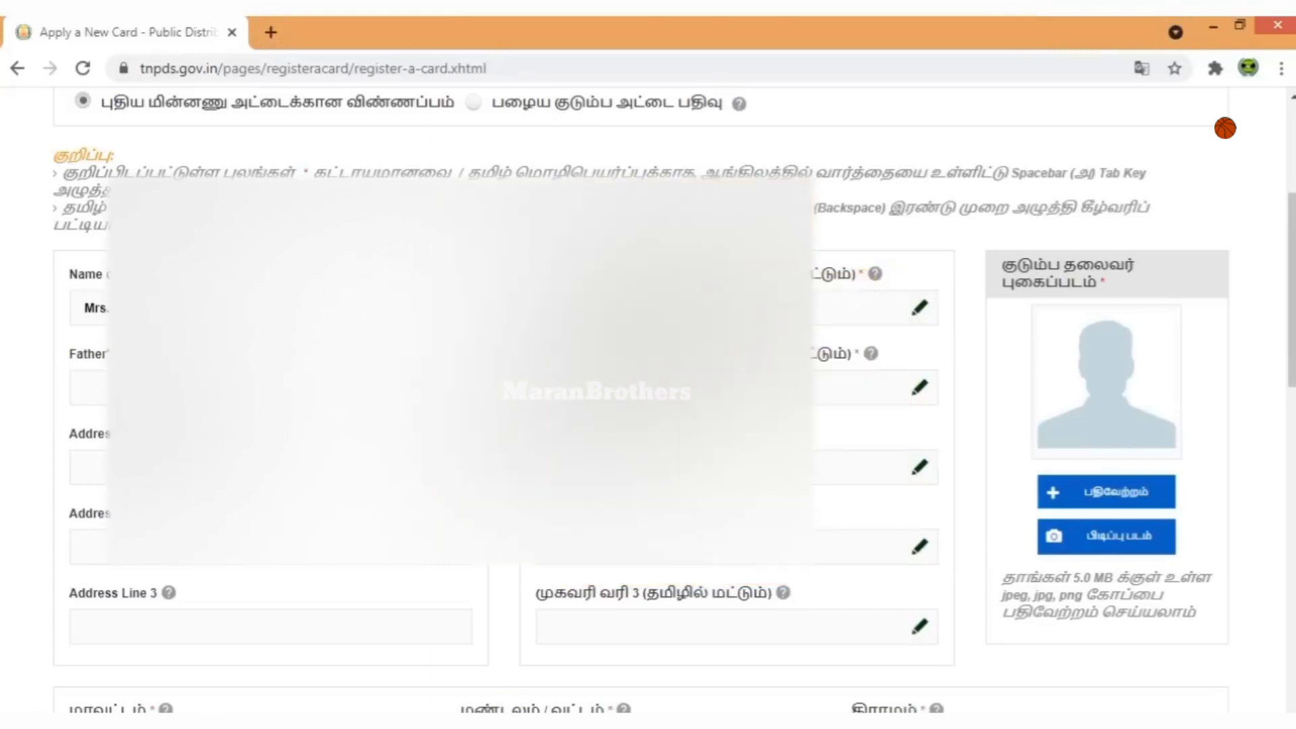
# Enter the father's/husband's name in English and Tamil, then begin Address Line 1.
pyautogui.click(81, 387)
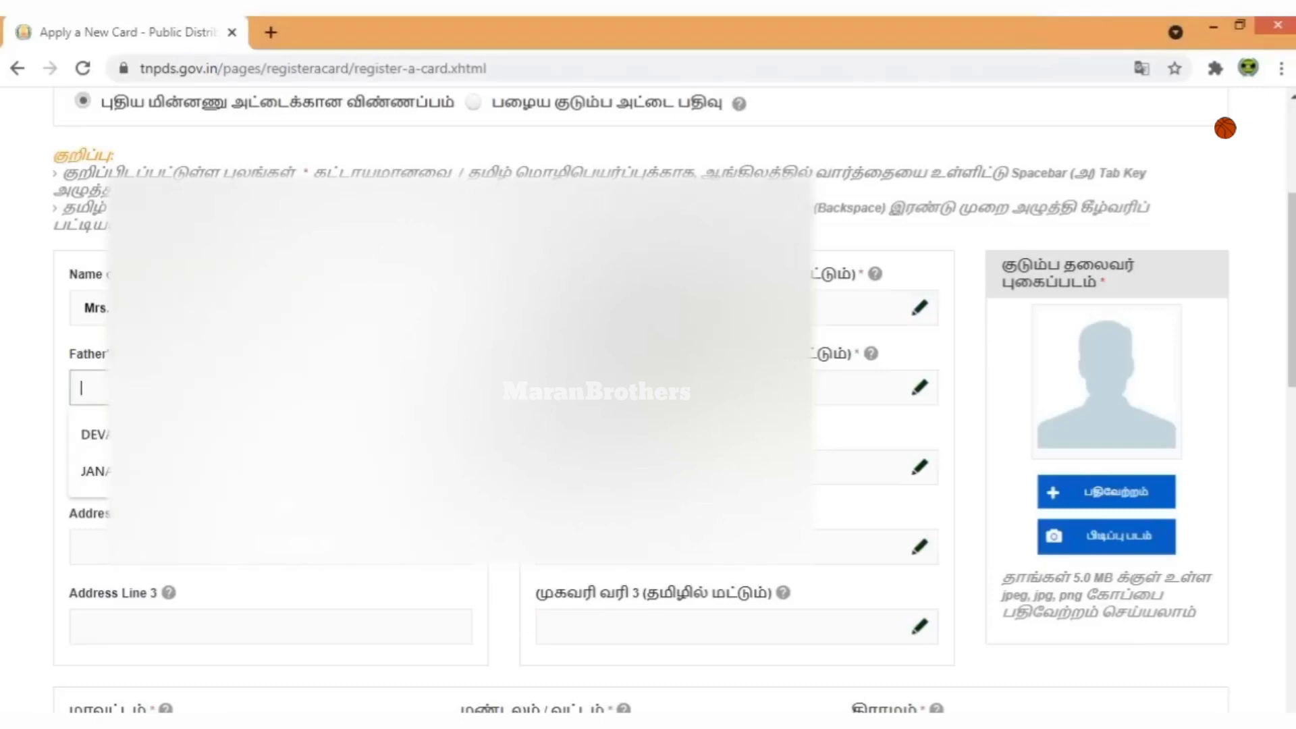
pyautogui.write('RAK')
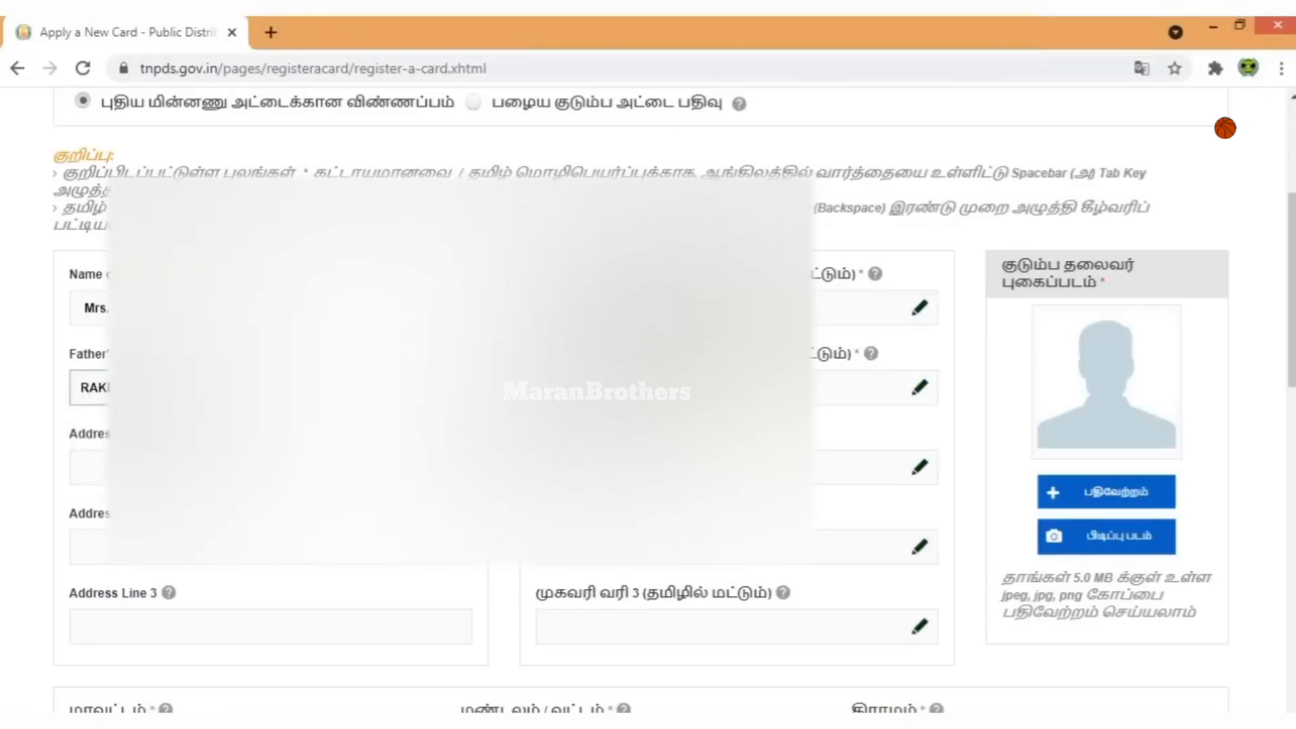
pyautogui.press('Tab')
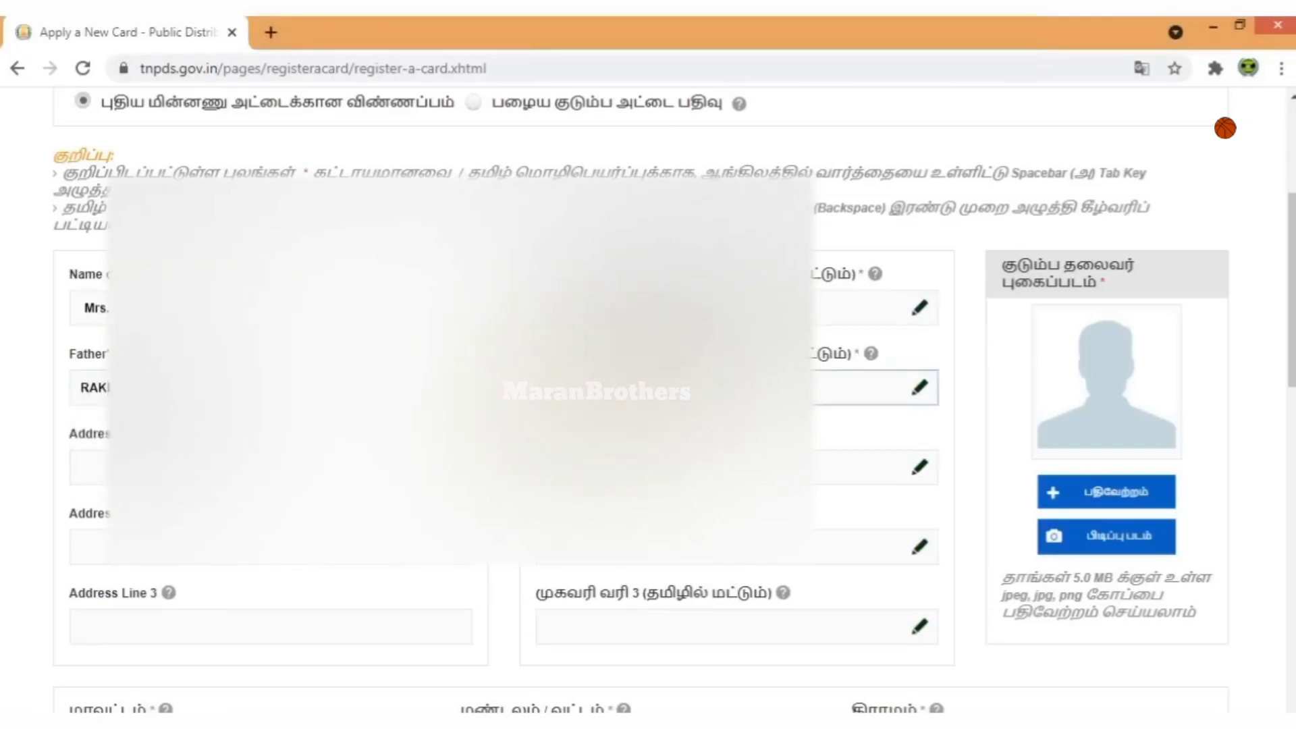
pyautogui.click(921, 389)
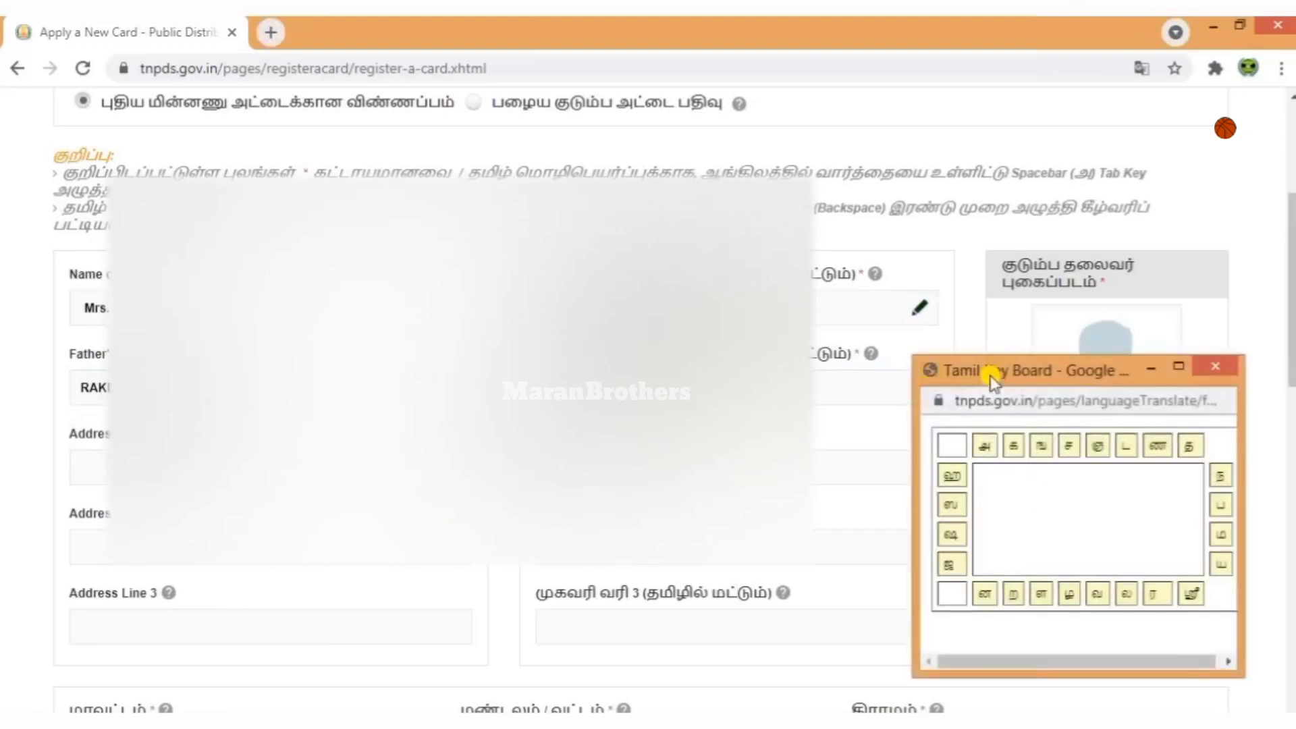
pyautogui.moveTo(991, 378); pyautogui.dragTo(745, 345)
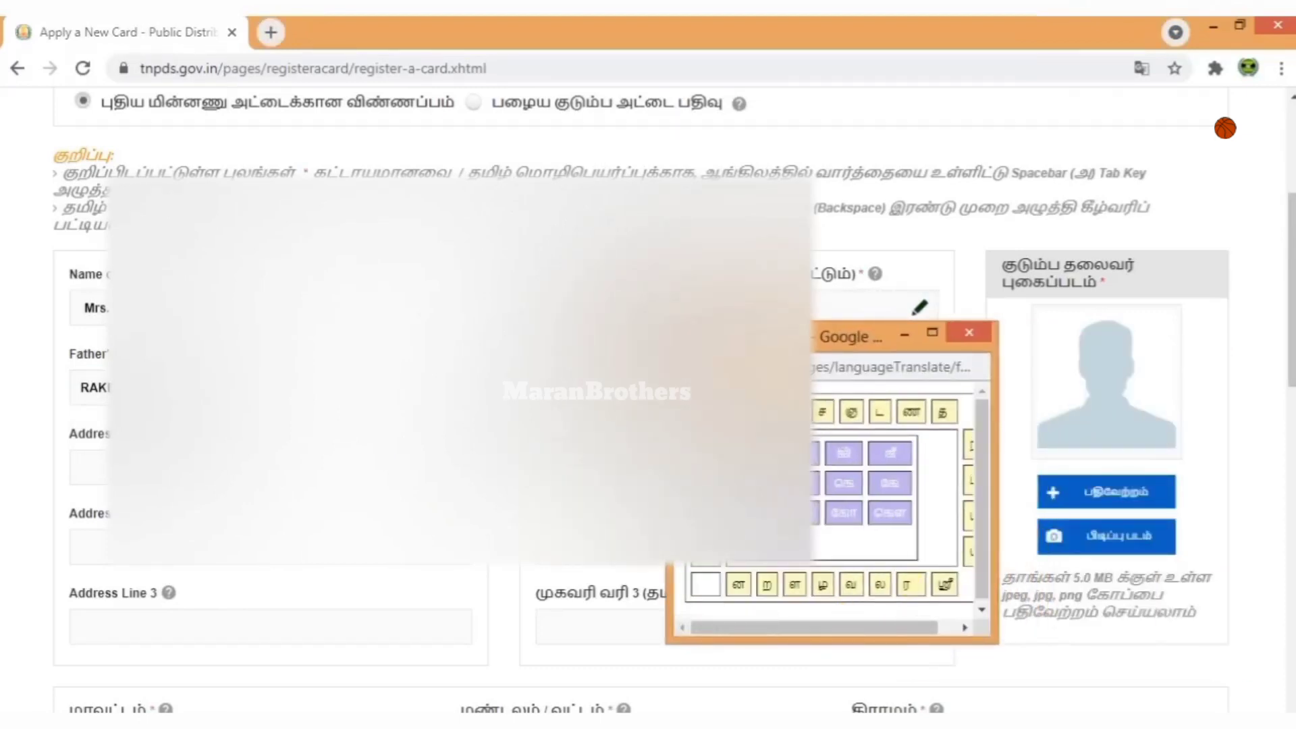
pyautogui.click(879, 489)
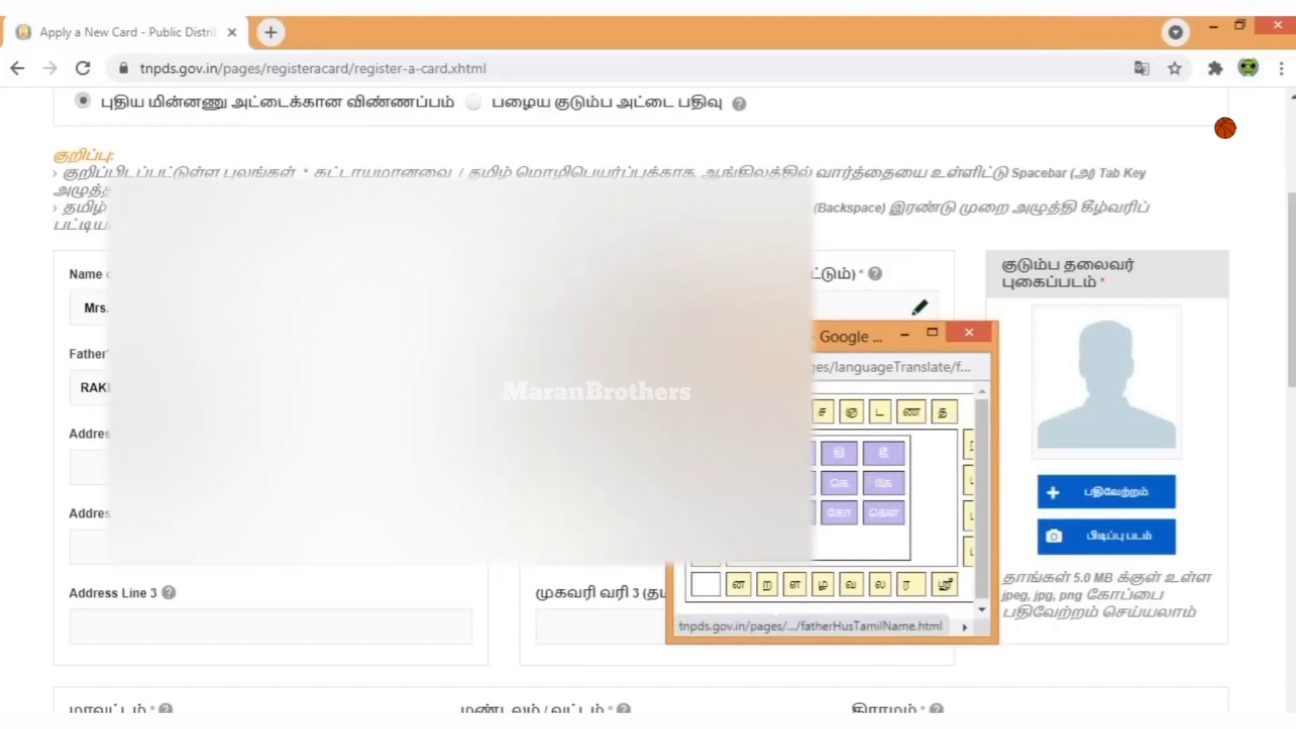
pyautogui.click(968, 330)
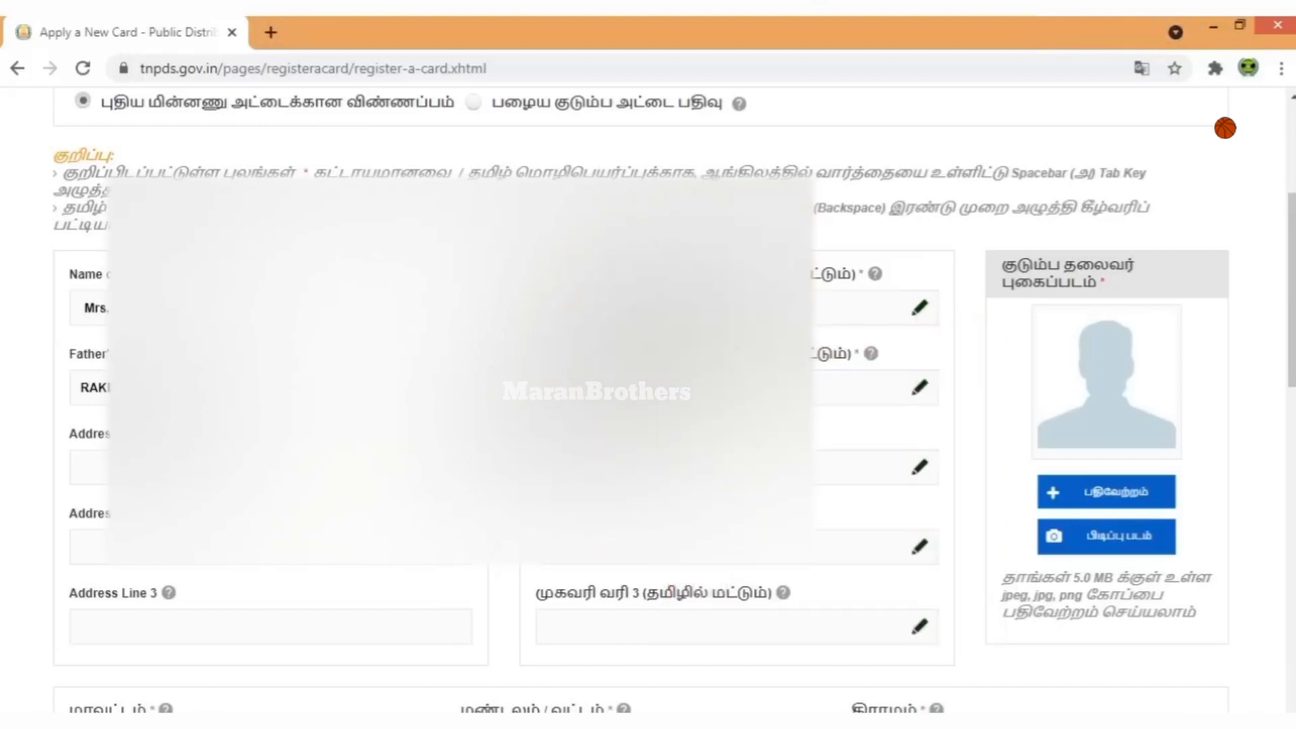
pyautogui.click(88, 468)
pyautogui.scroll(-2, 641, 398)
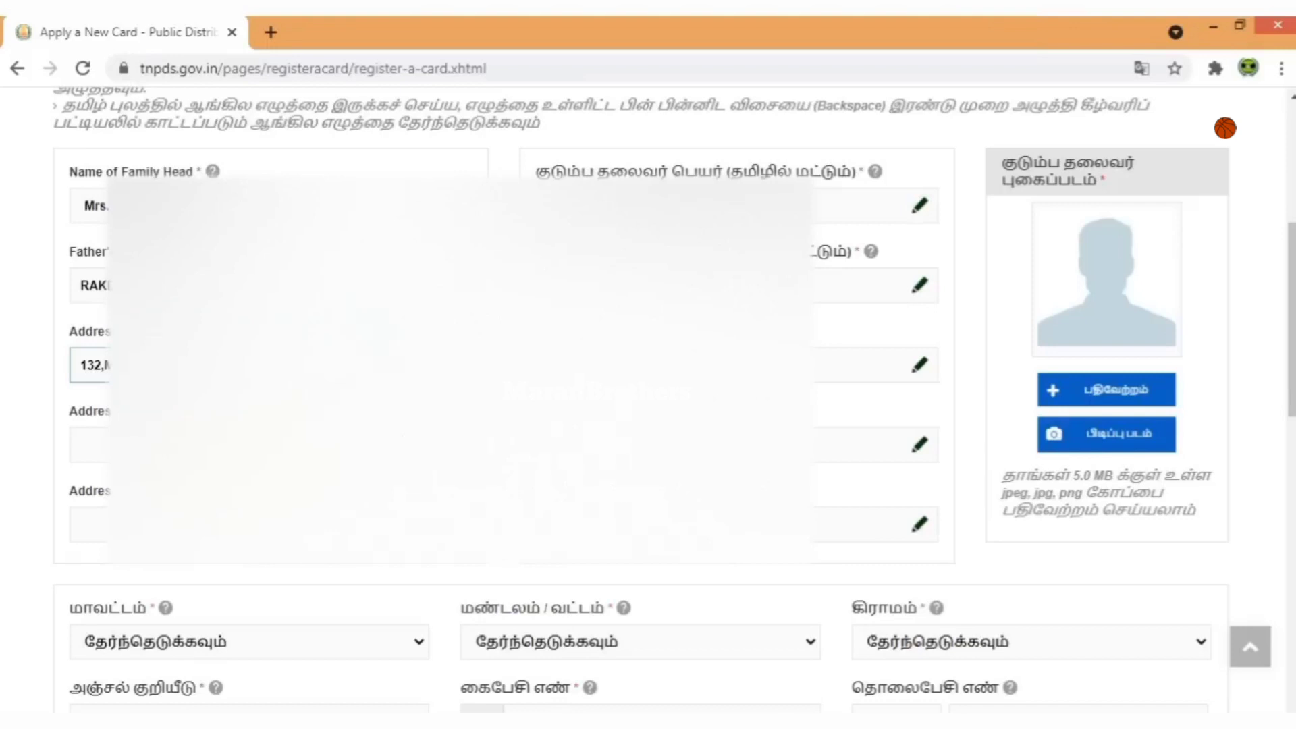
# Type the second and third English address lines.
pyautogui.click(88, 444)
pyautogui.write('SE.G')
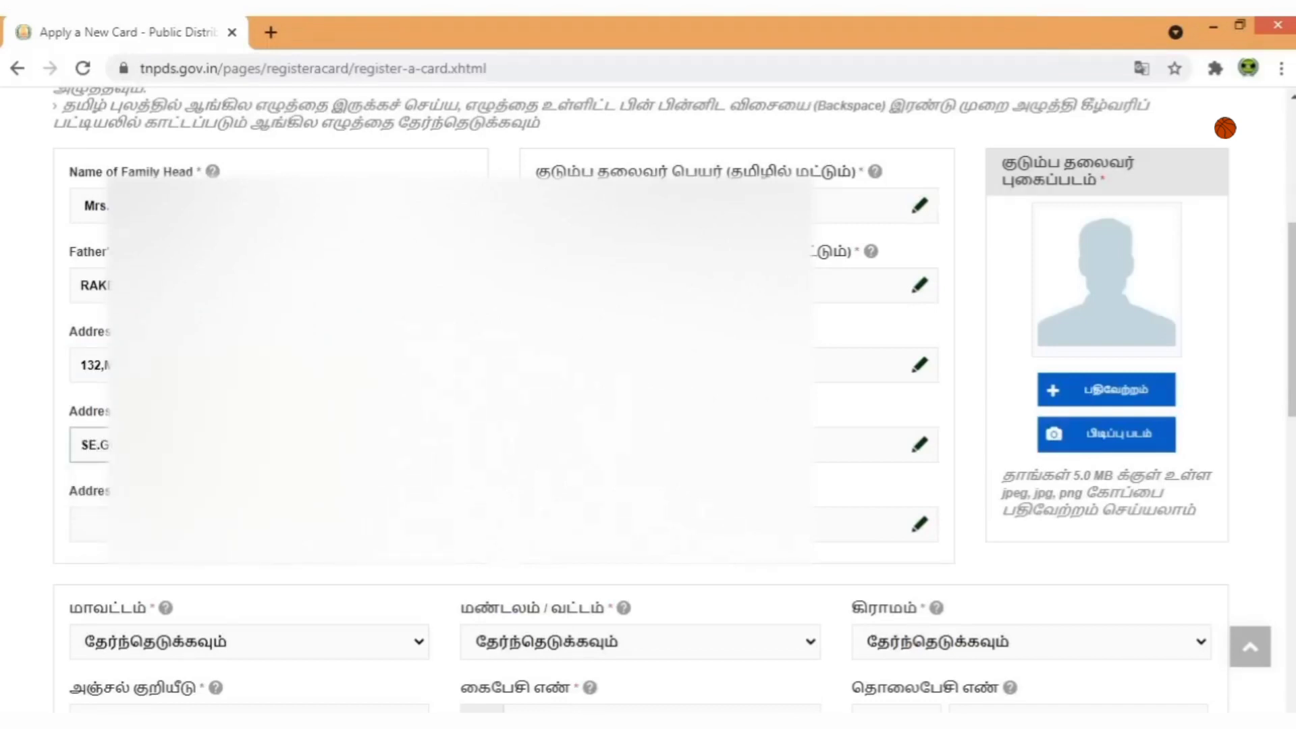
pyautogui.click(88, 524)
pyautogui.write('THA')
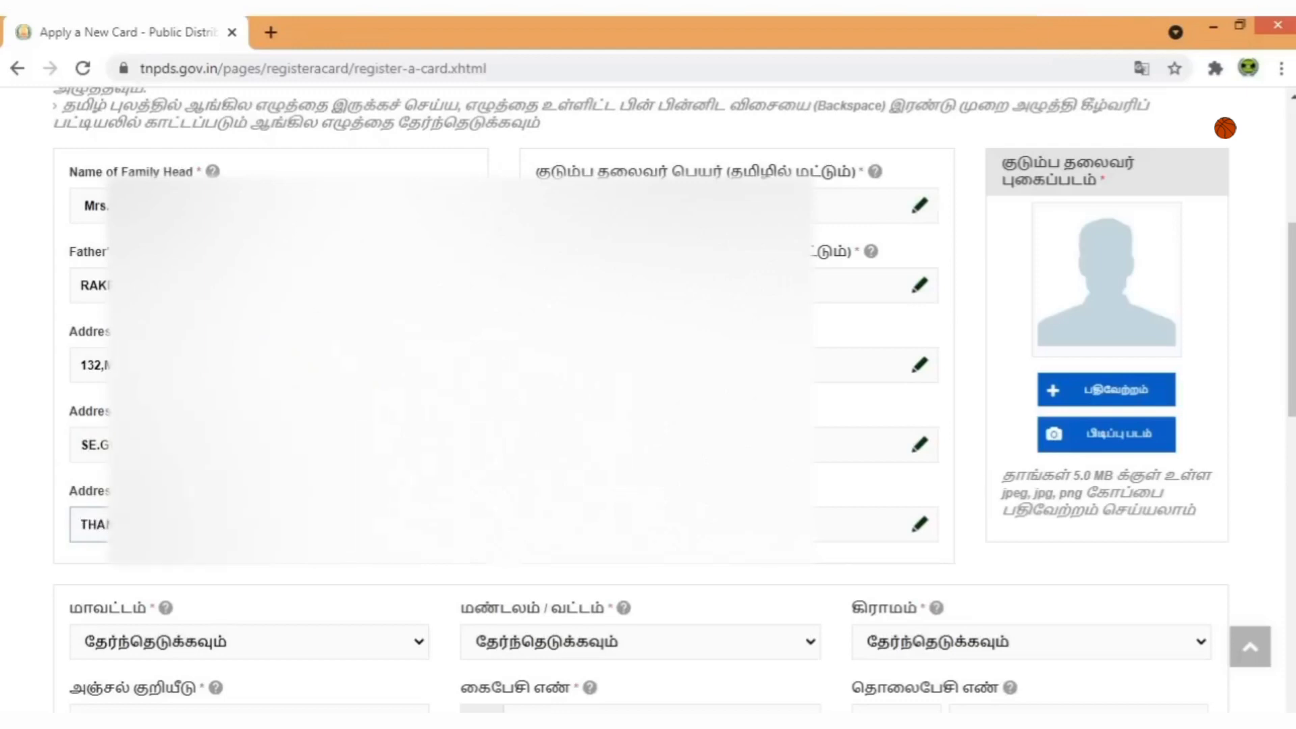
# Fill the three Tamil address lines using the Tamil keyboard popups.
pyautogui.click(862, 362)
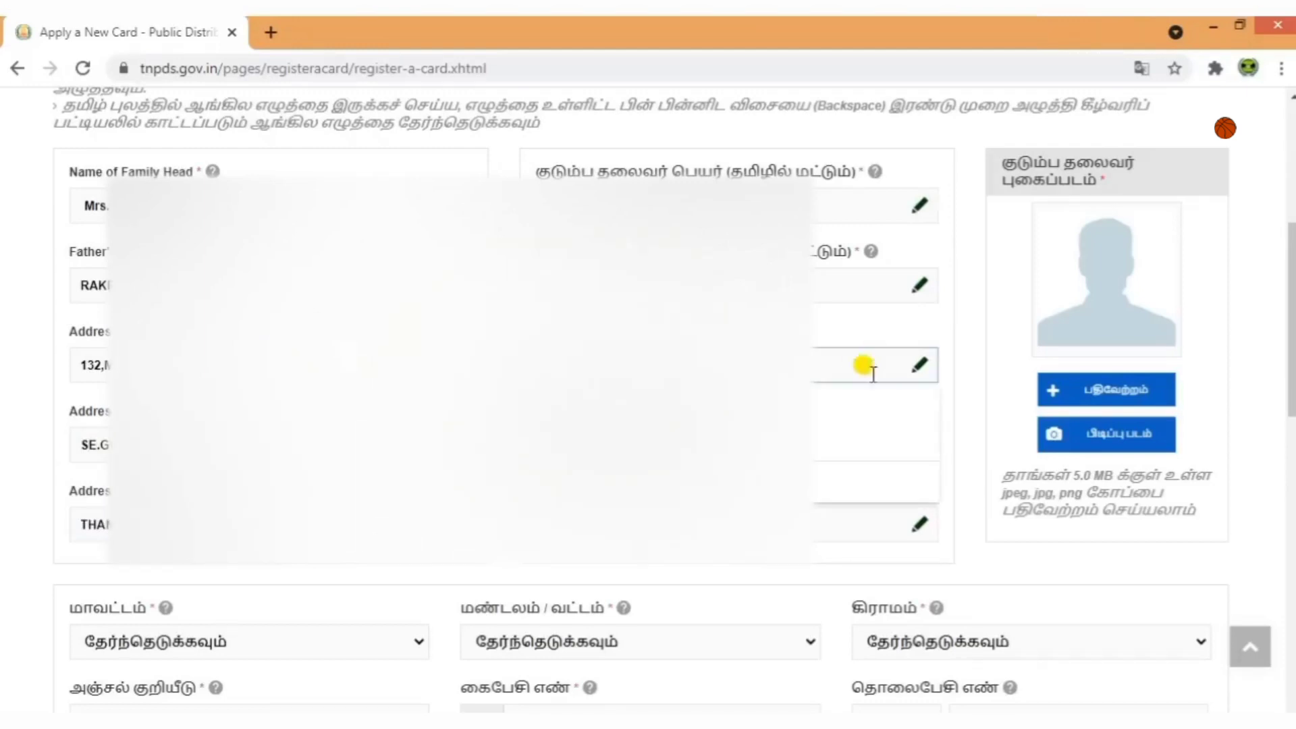
pyautogui.click(922, 365)
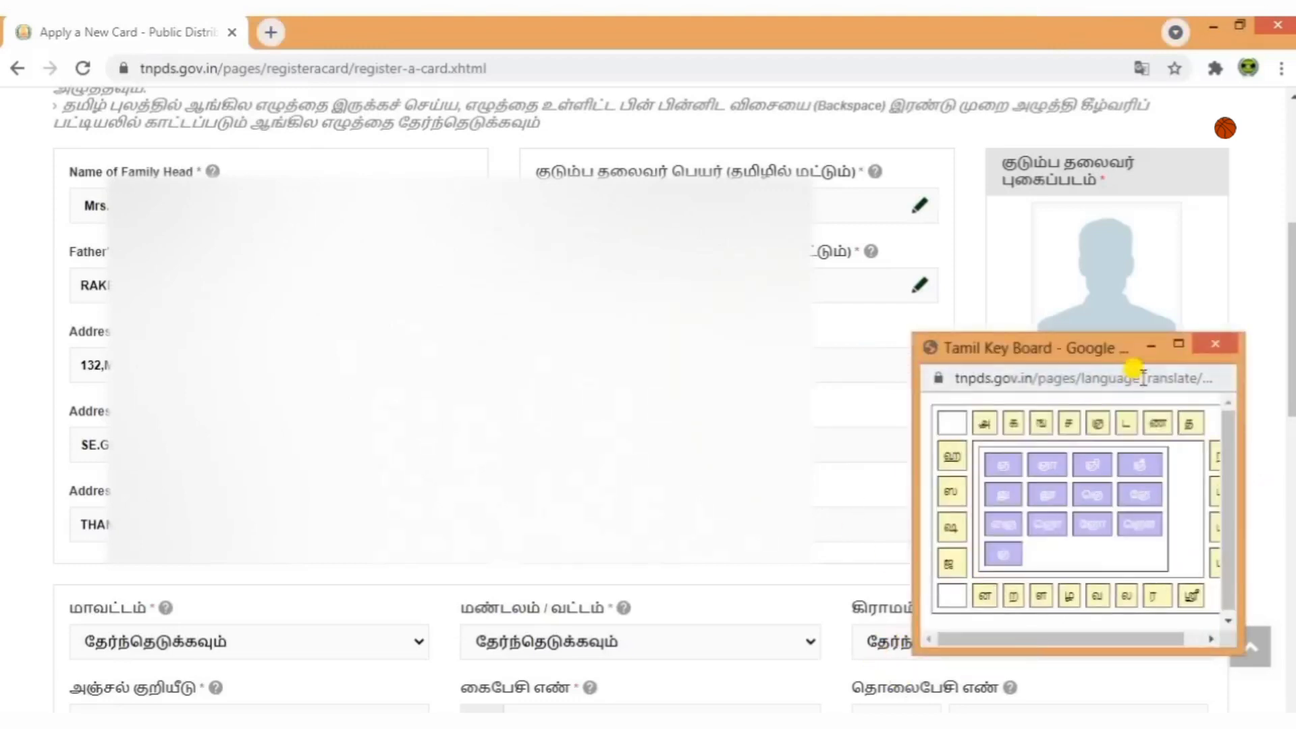
pyautogui.click(864, 439)
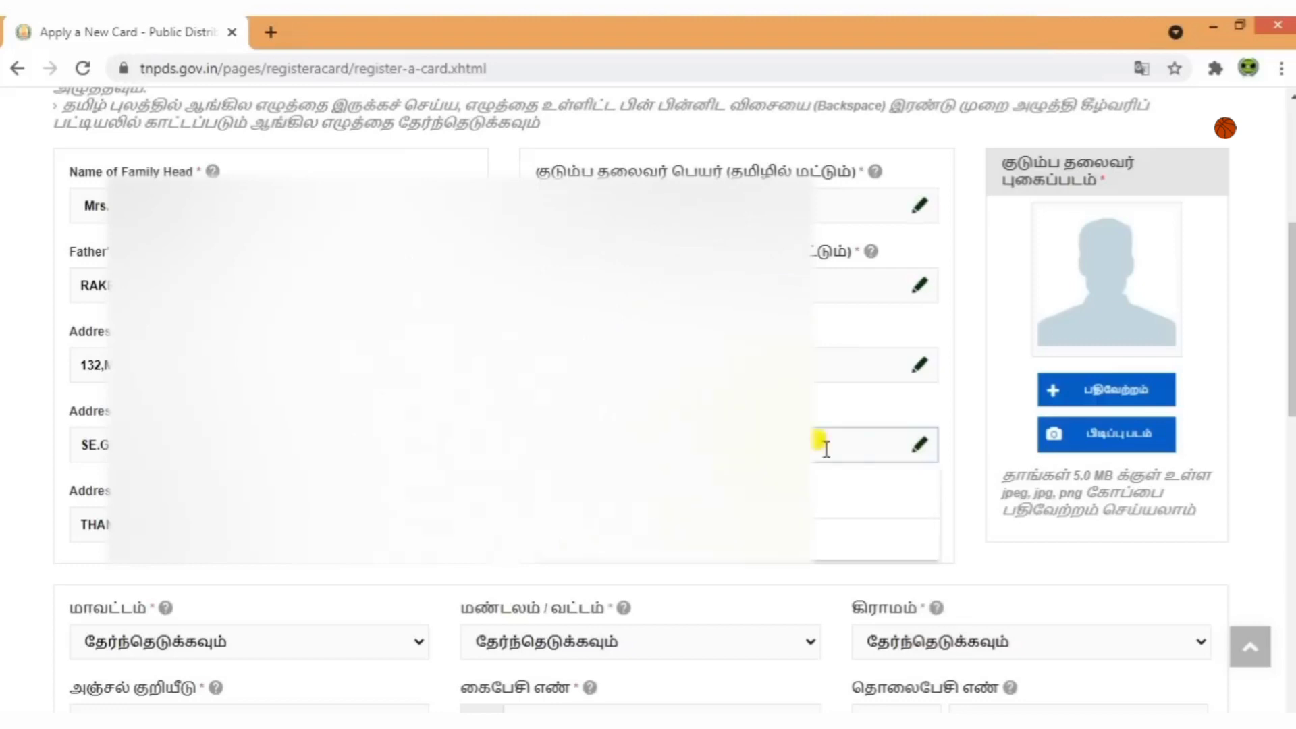
pyautogui.click(919, 446)
pyautogui.click(1215, 423)
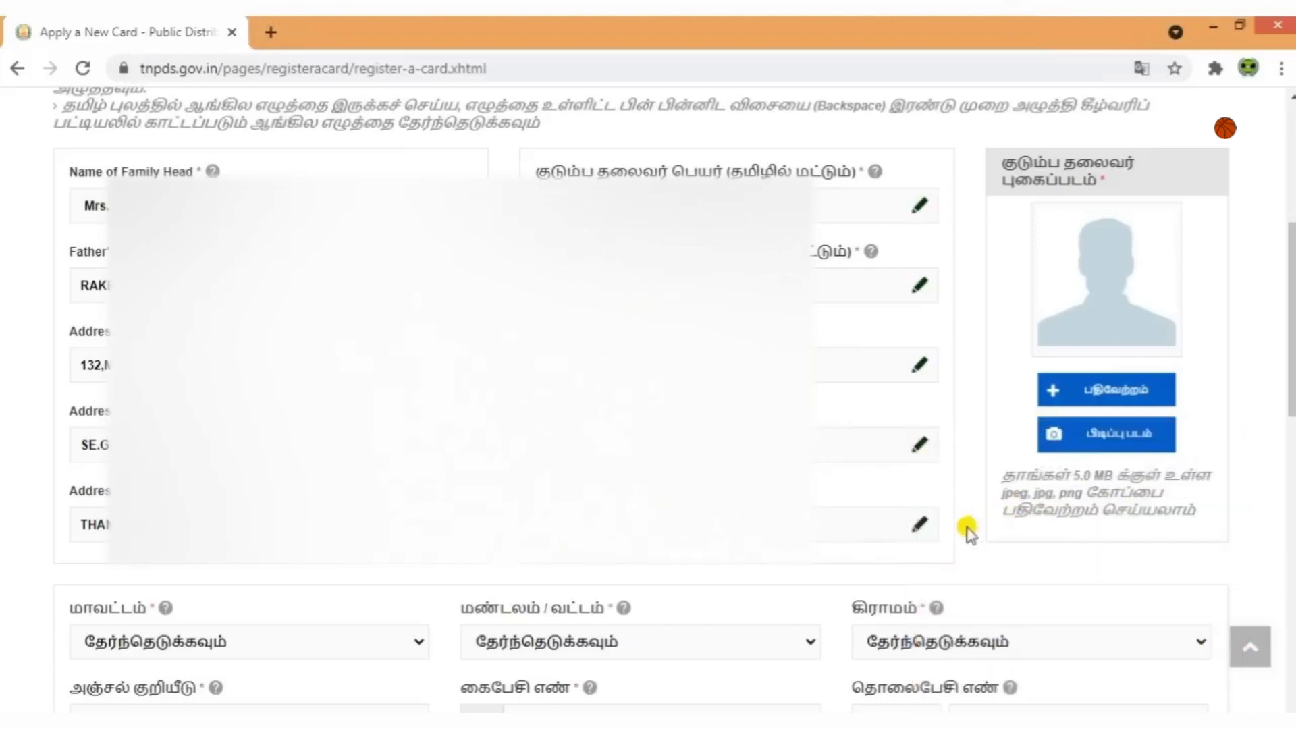
pyautogui.click(919, 524)
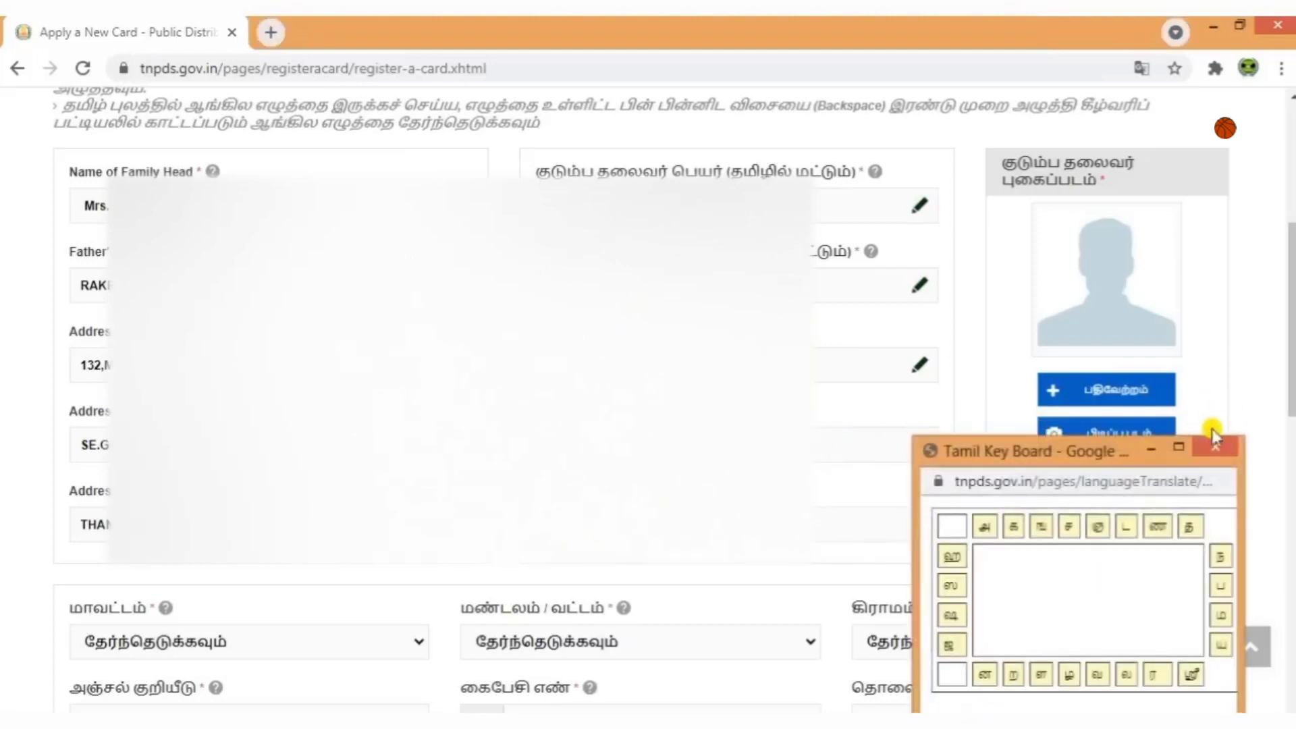
pyautogui.click(1217, 450)
pyautogui.scroll(-3, 641, 465)
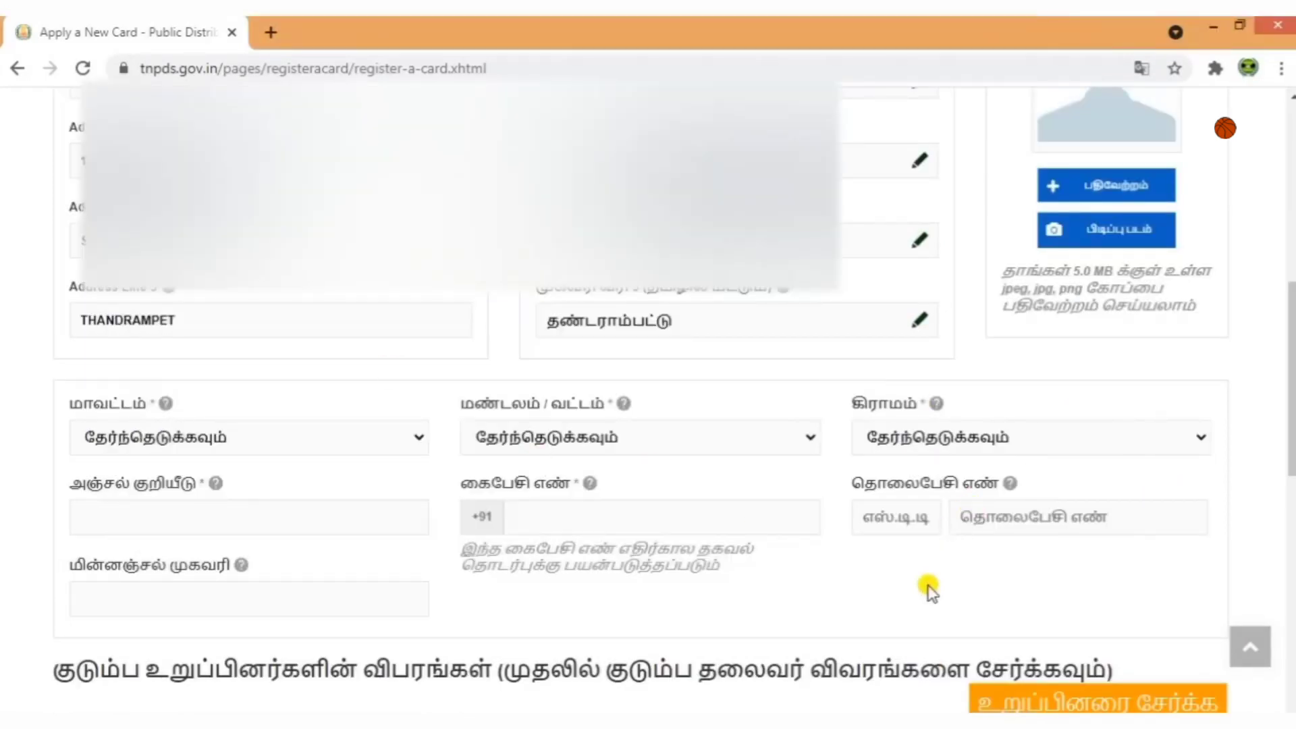
# Select district Thiruvannamalai, taluk Thandrampattu and village She Kudalur.
pyautogui.scroll(2, 927, 578)
pyautogui.scroll(-2, 926, 580)
pyautogui.click(253, 440)
pyautogui.scroll(-10, 270, 342)
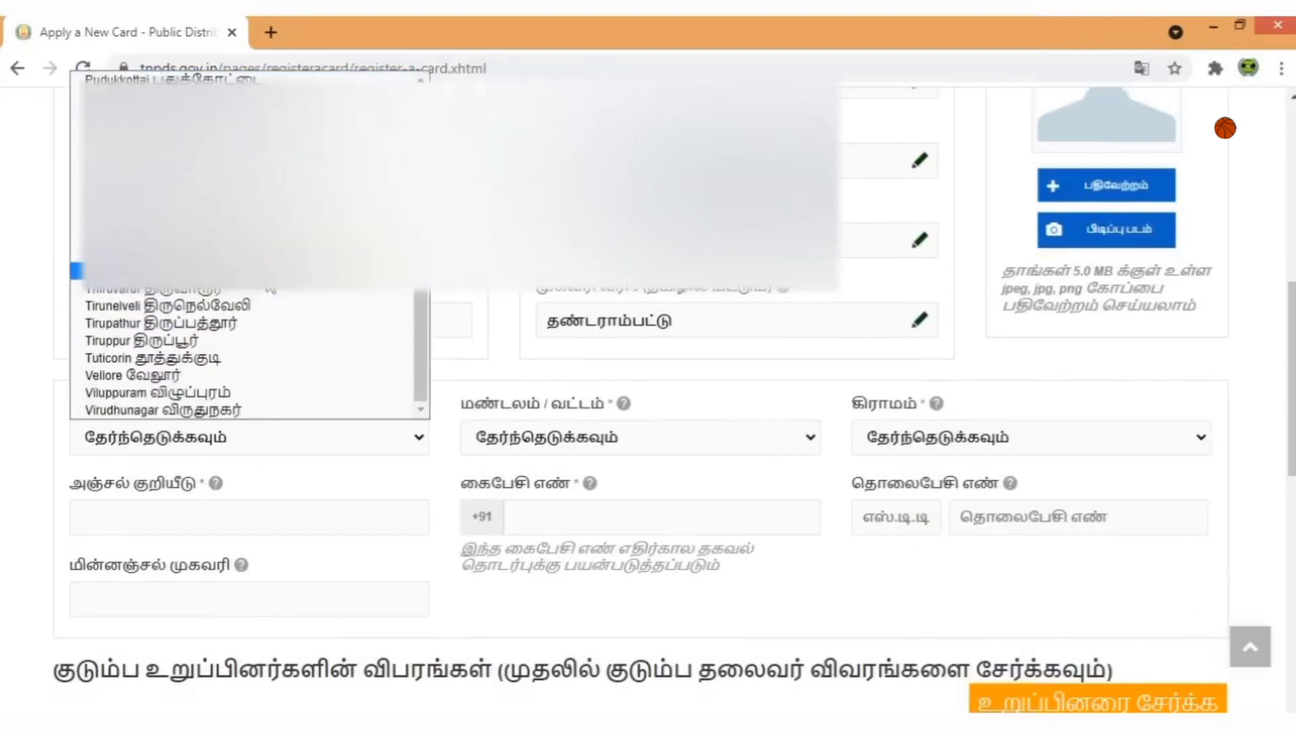
pyautogui.click(267, 273)
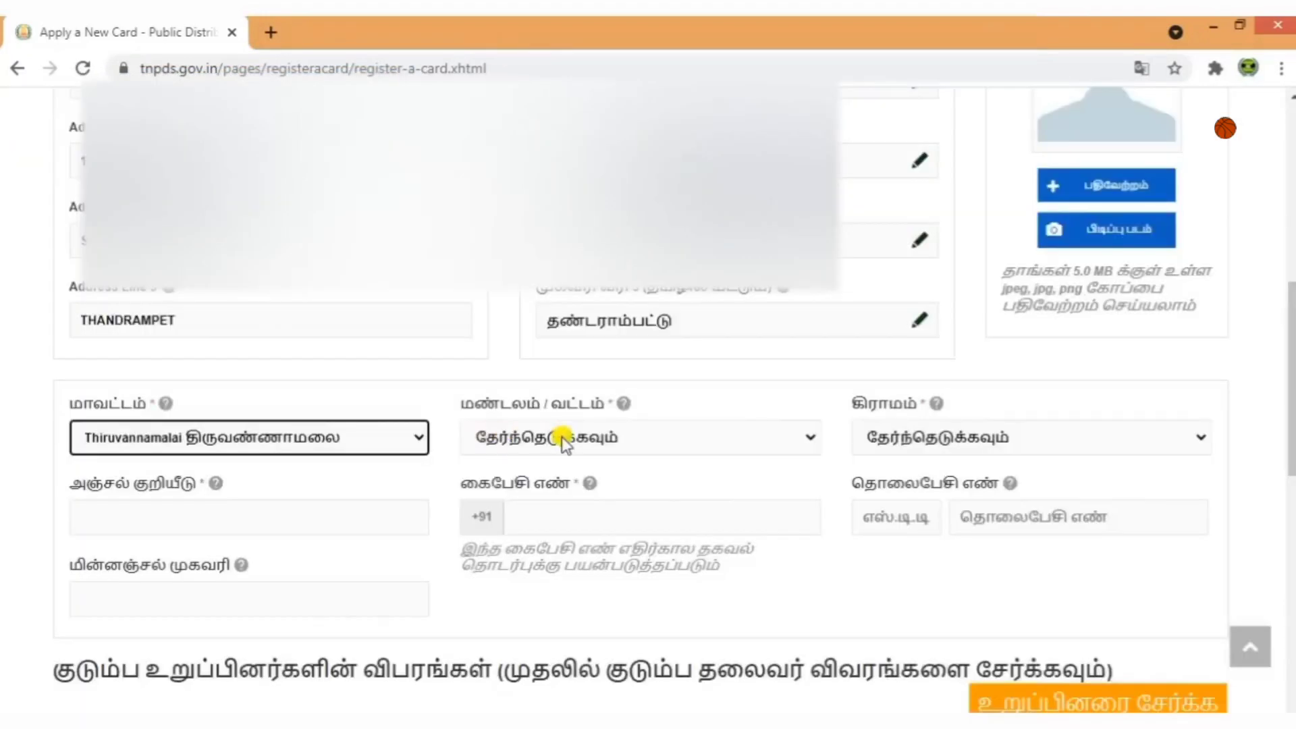
pyautogui.click(563, 439)
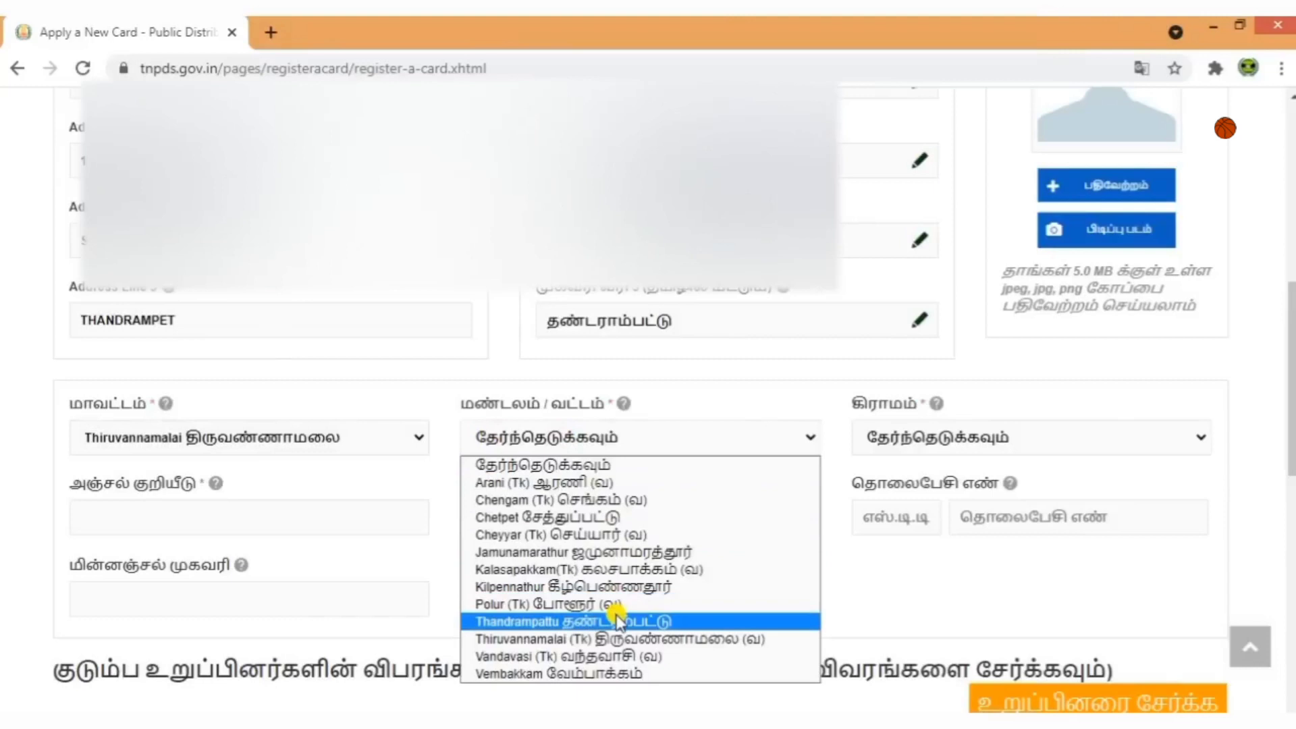
pyautogui.click(618, 619)
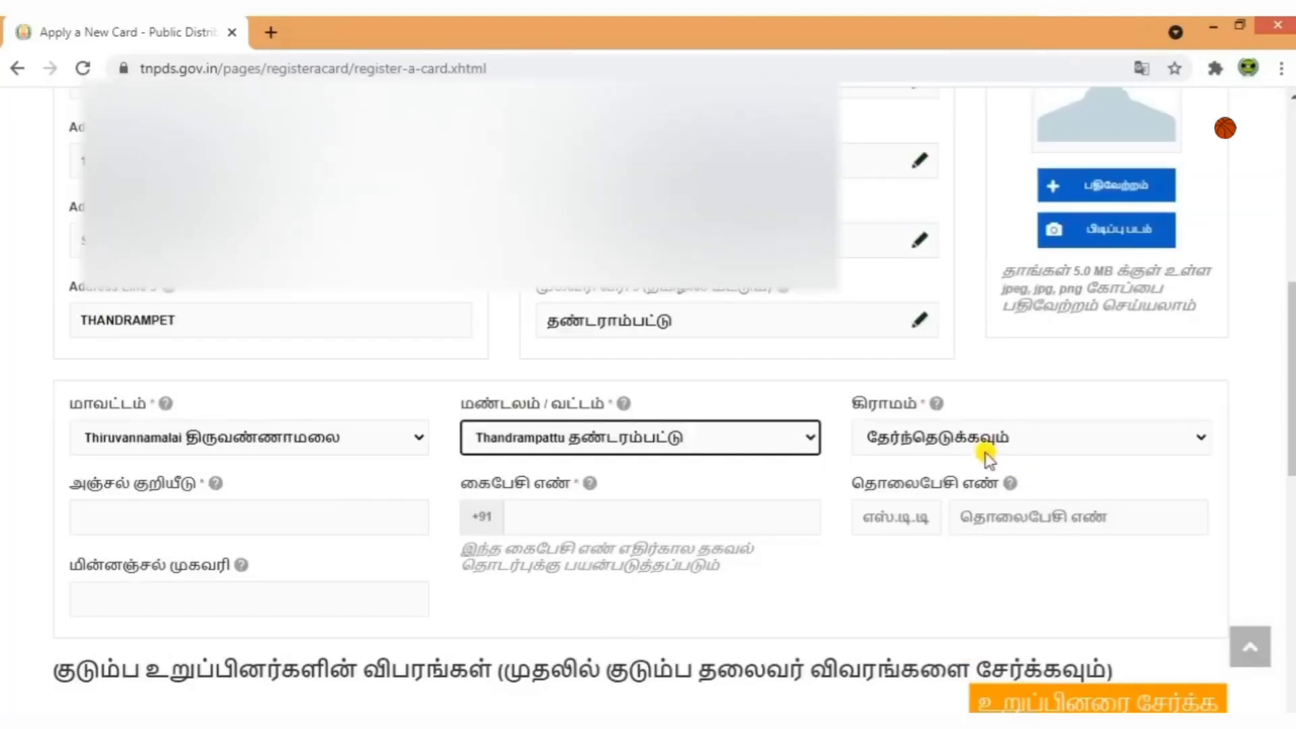
pyautogui.click(986, 445)
pyautogui.scroll(-15, 989, 370)
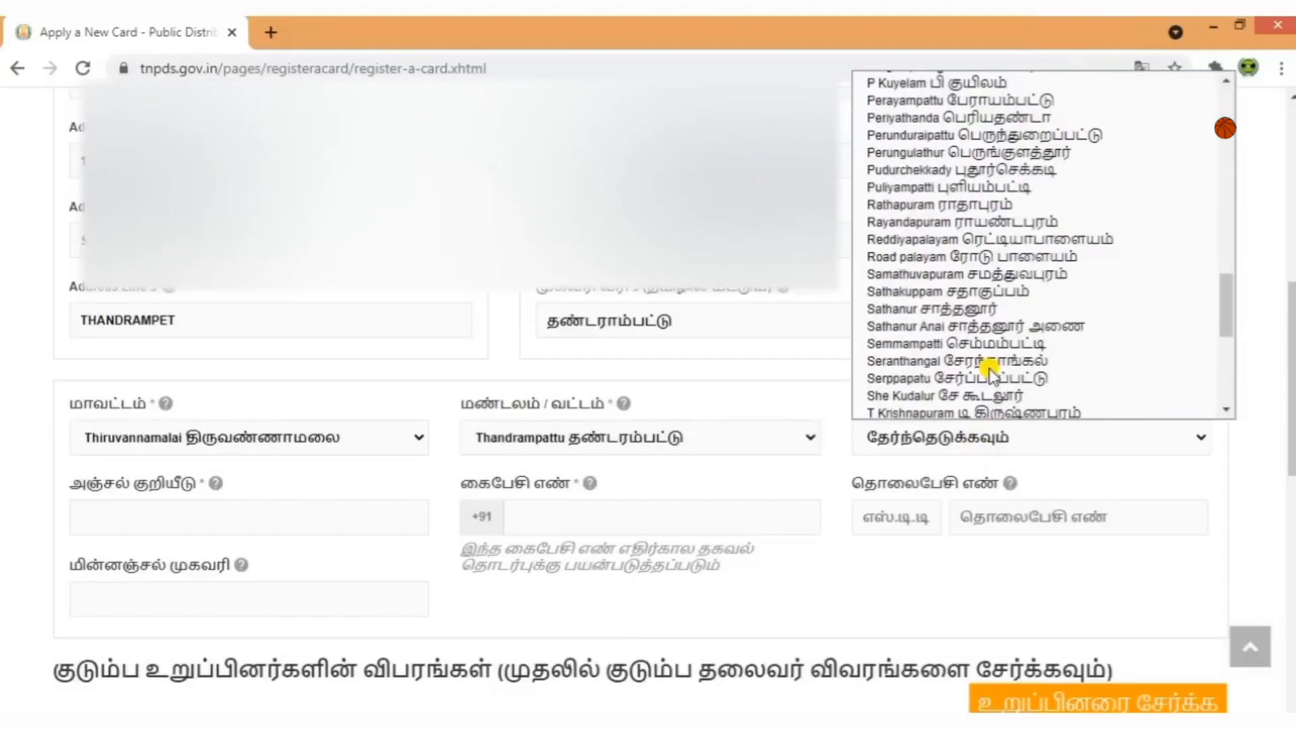
pyautogui.scroll(-7, 988, 370)
pyautogui.scroll(3, 991, 370)
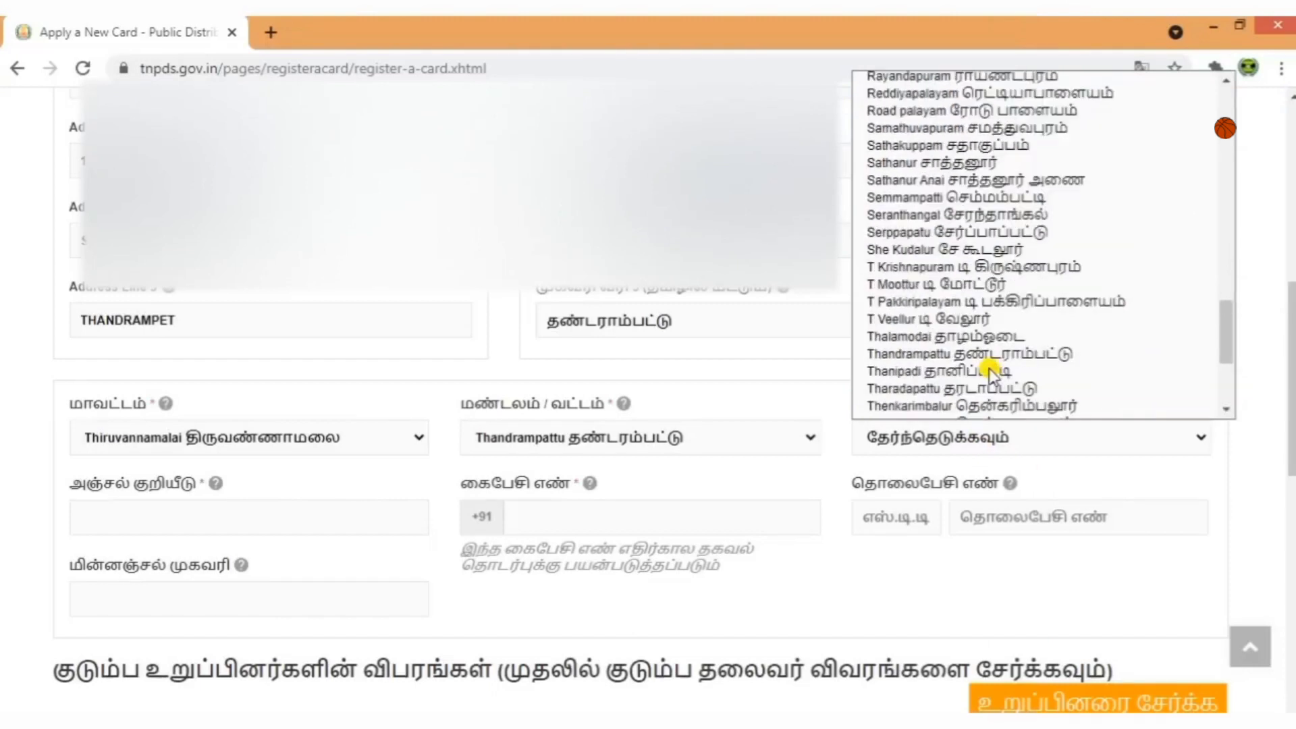
pyautogui.click(953, 250)
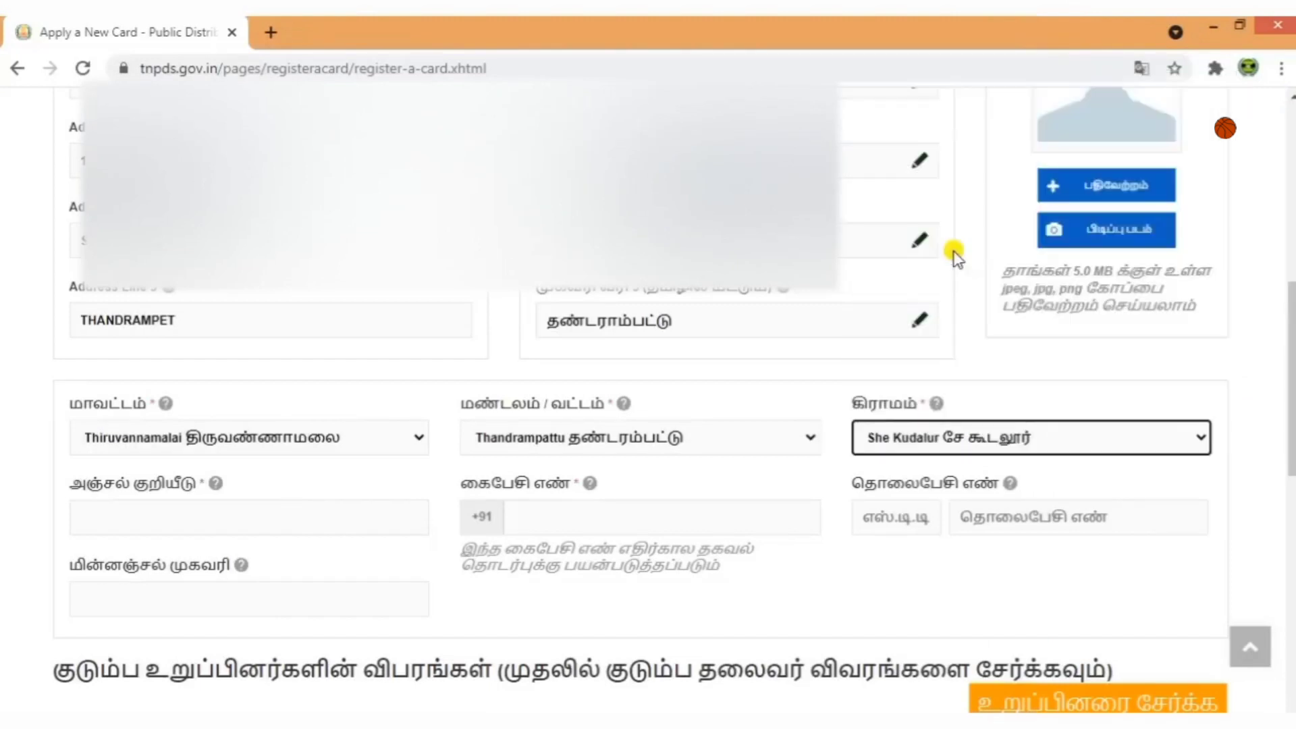
pyautogui.scroll(-2, 862, 571)
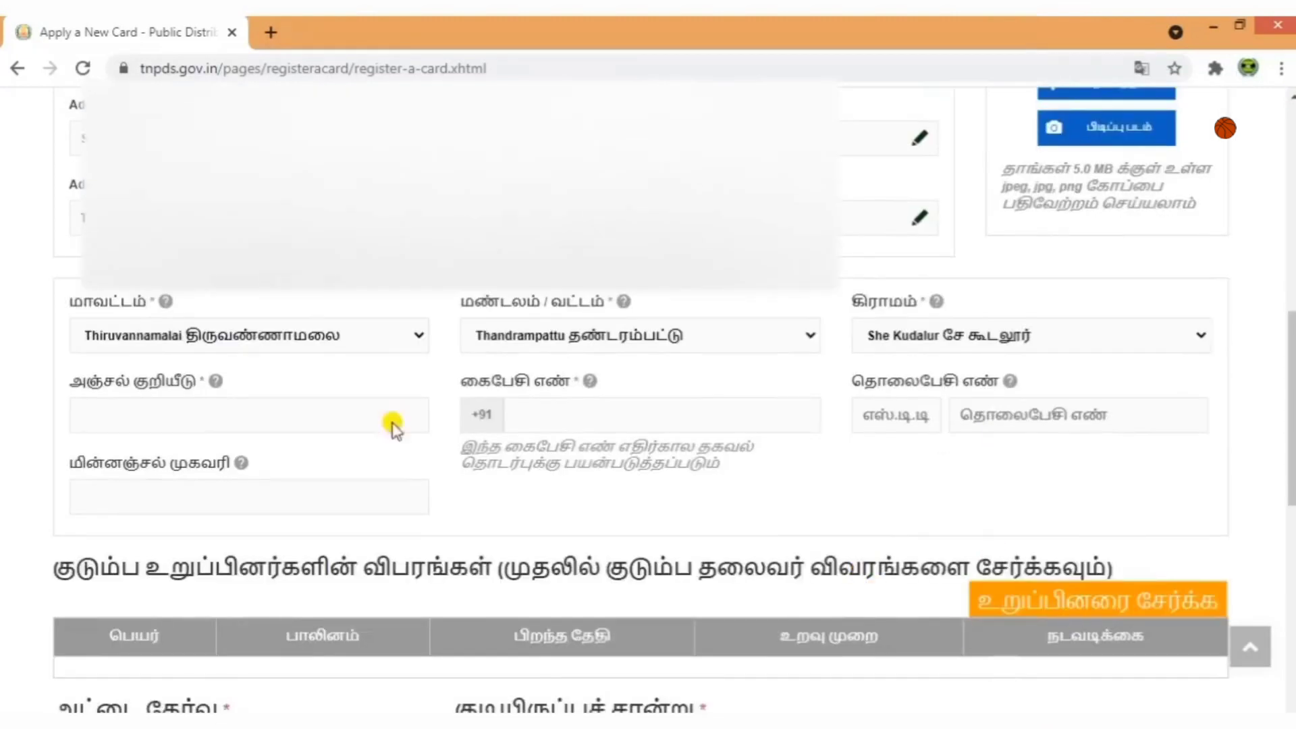
# Enter the postal code and the applicant's mobile number.
pyautogui.click(201, 413)
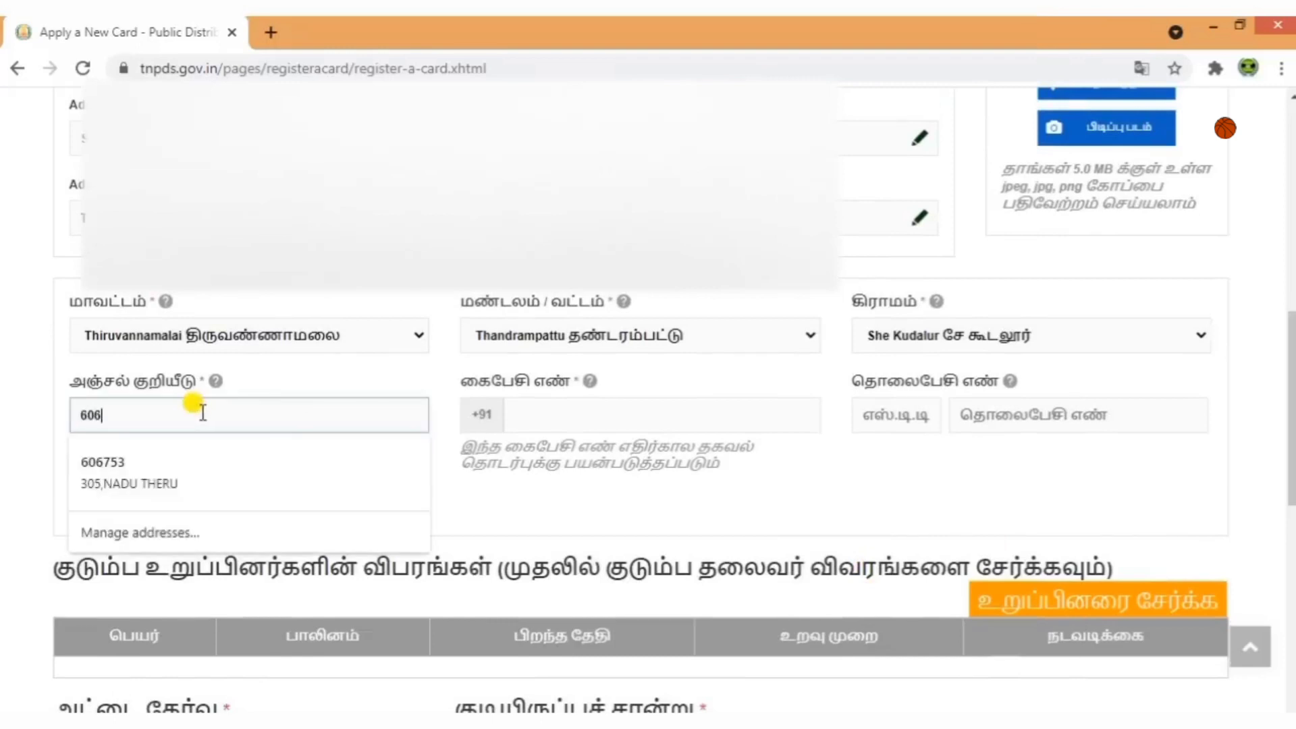
pyautogui.write('606753')
pyautogui.click(510, 487)
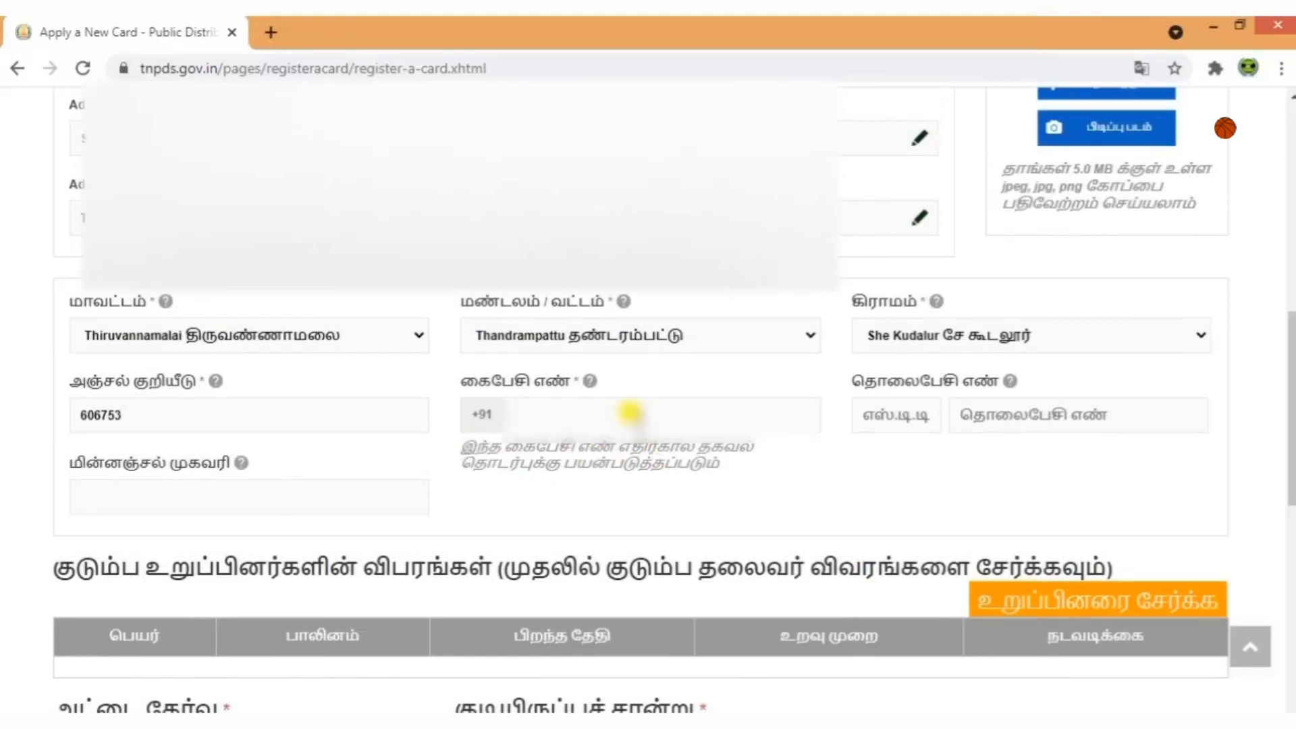
pyautogui.click(629, 413)
pyautogui.write('9')
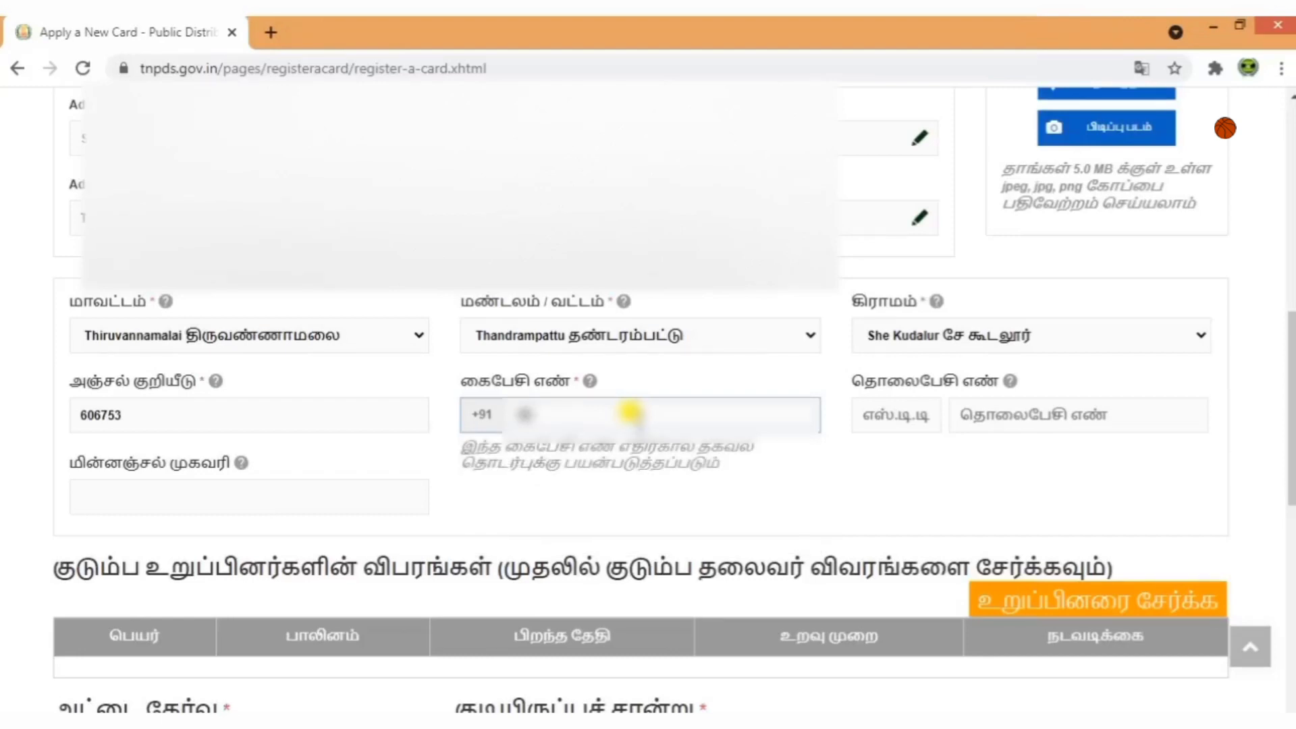
pyautogui.write('87654321')
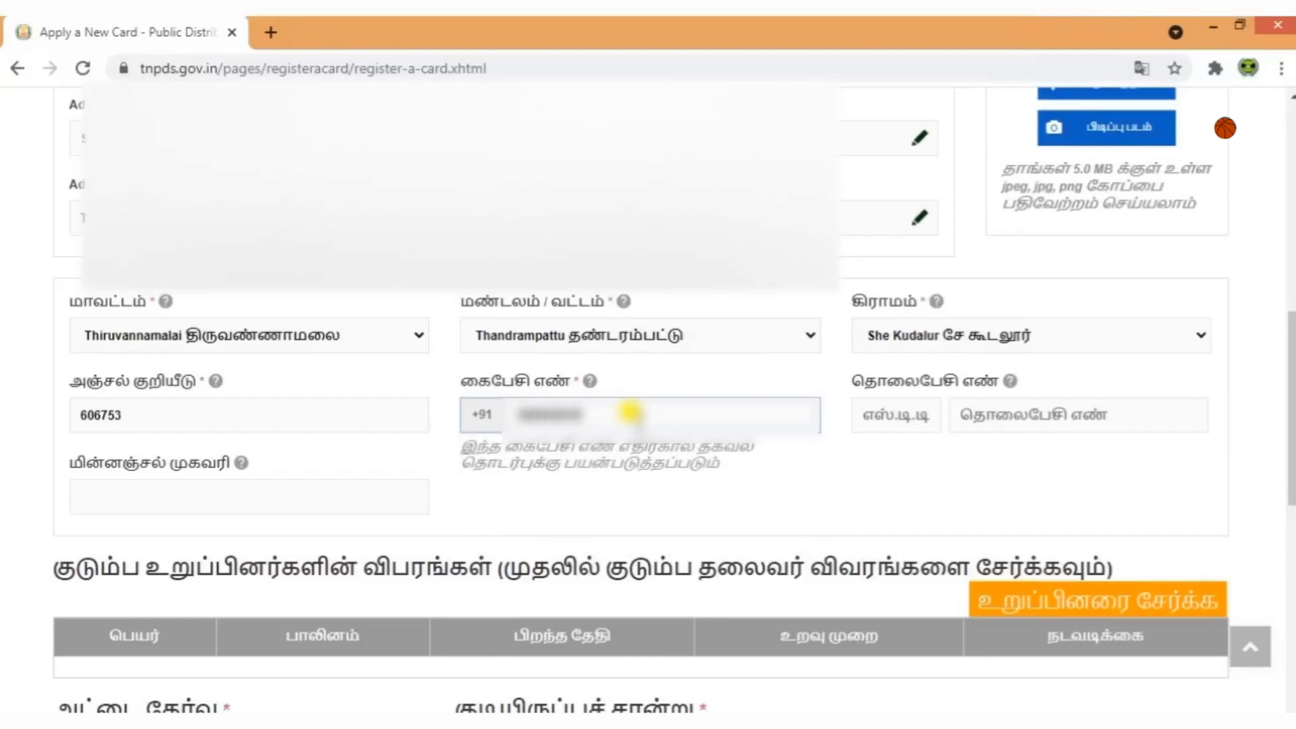
pyautogui.write('0')
pyautogui.click(773, 483)
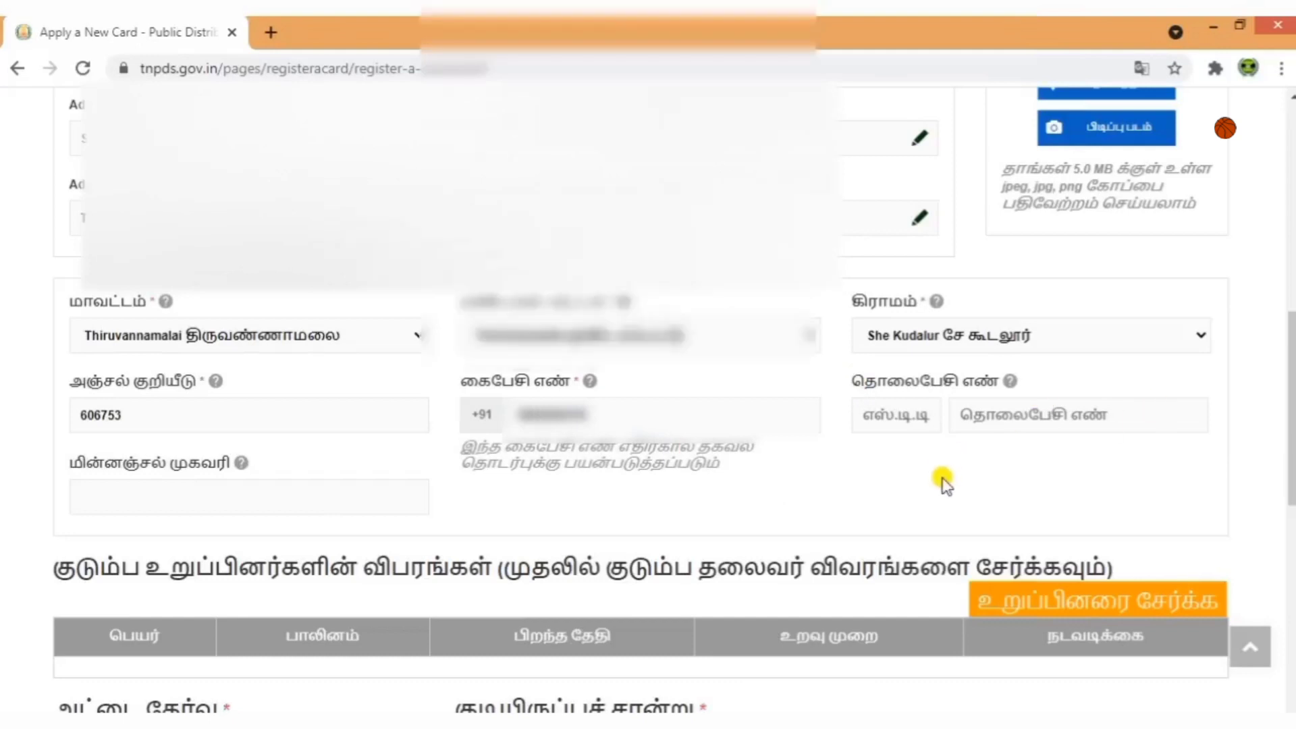
pyautogui.scroll(-3, 945, 483)
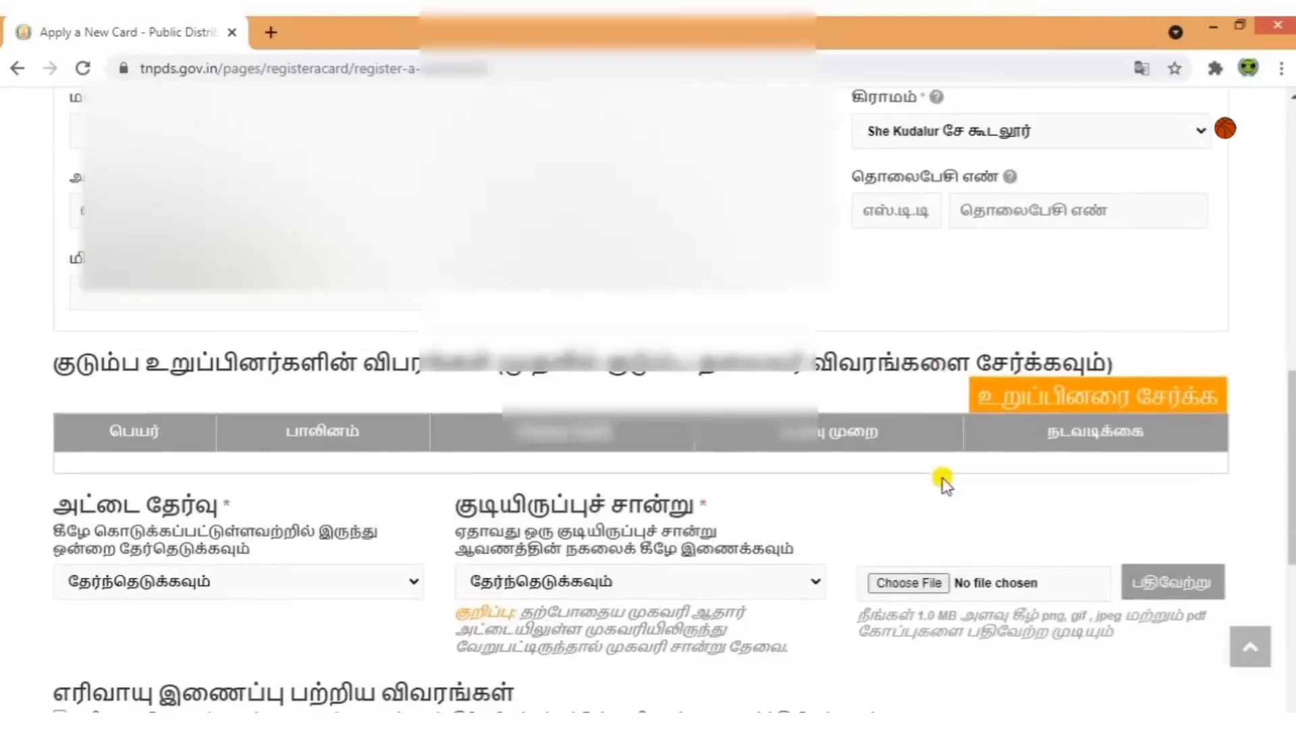
# Add a family member entry with birth date 10 June 1999.
pyautogui.click(1084, 400)
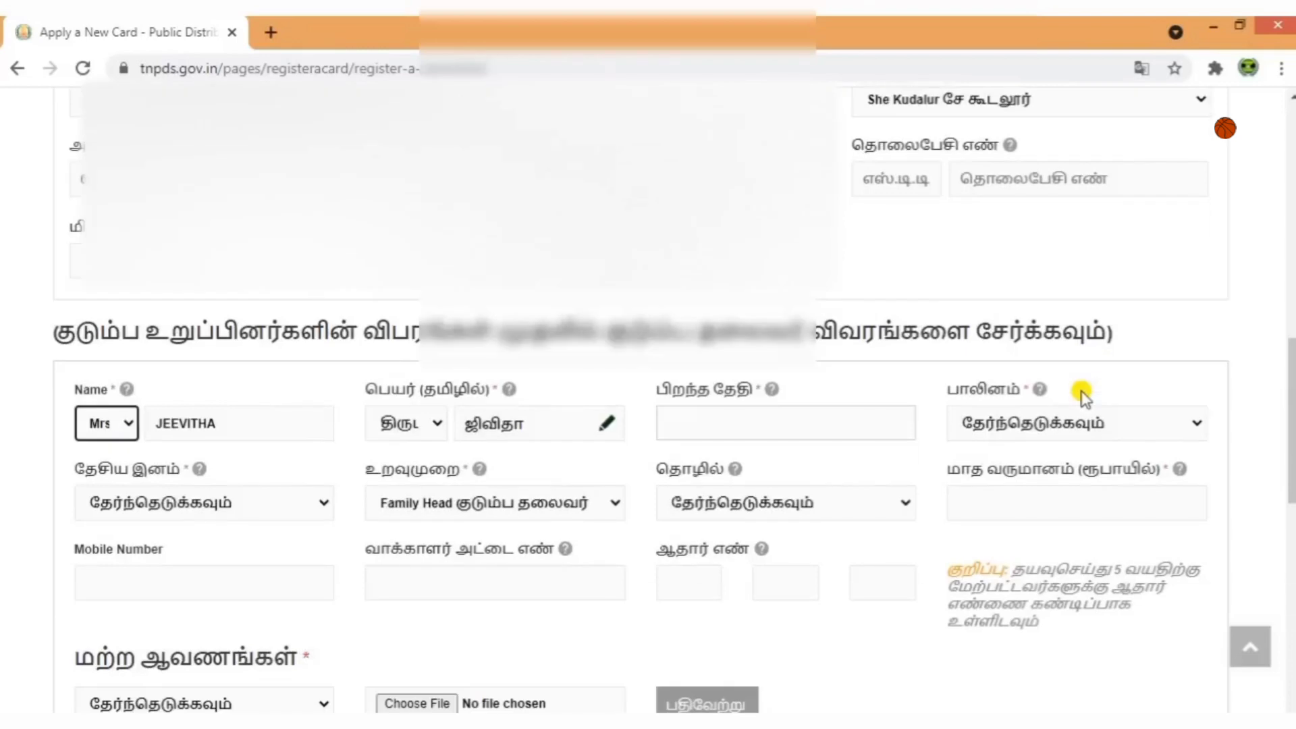
pyautogui.scroll(-1, 1013, 419)
pyautogui.click(791, 419)
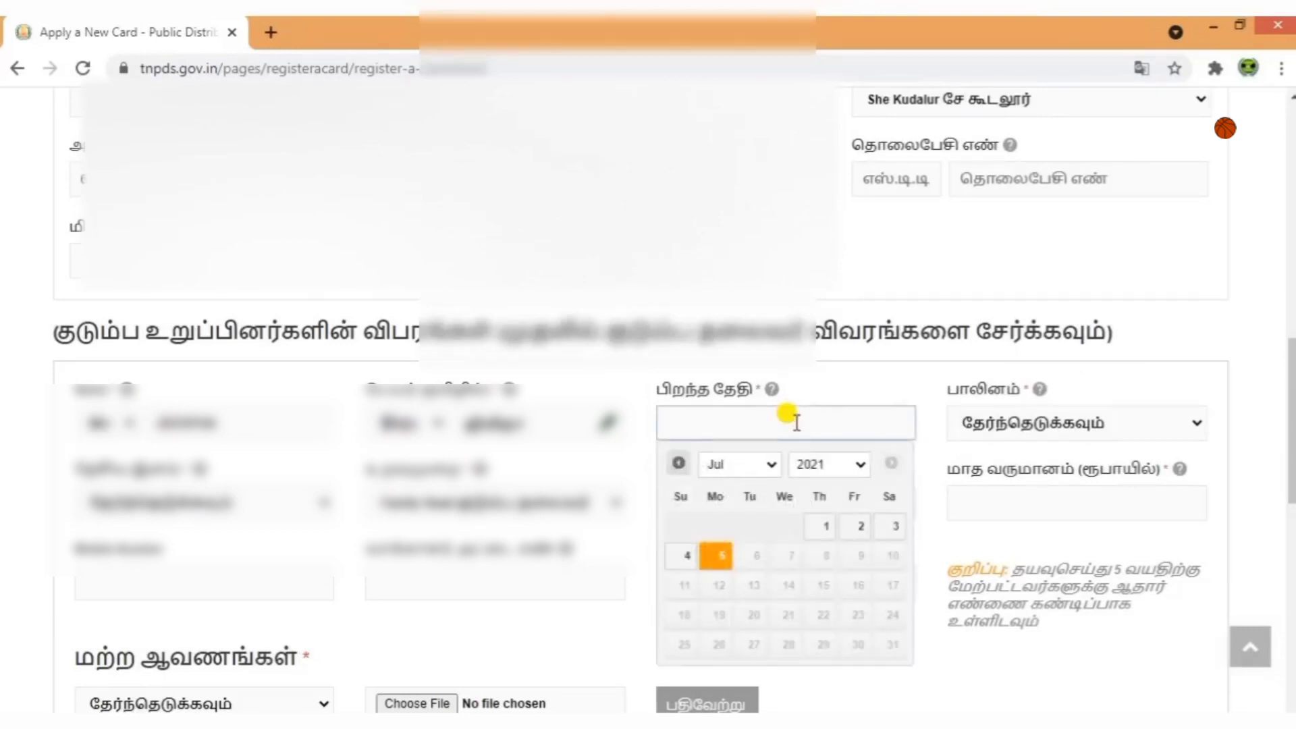
pyautogui.click(841, 463)
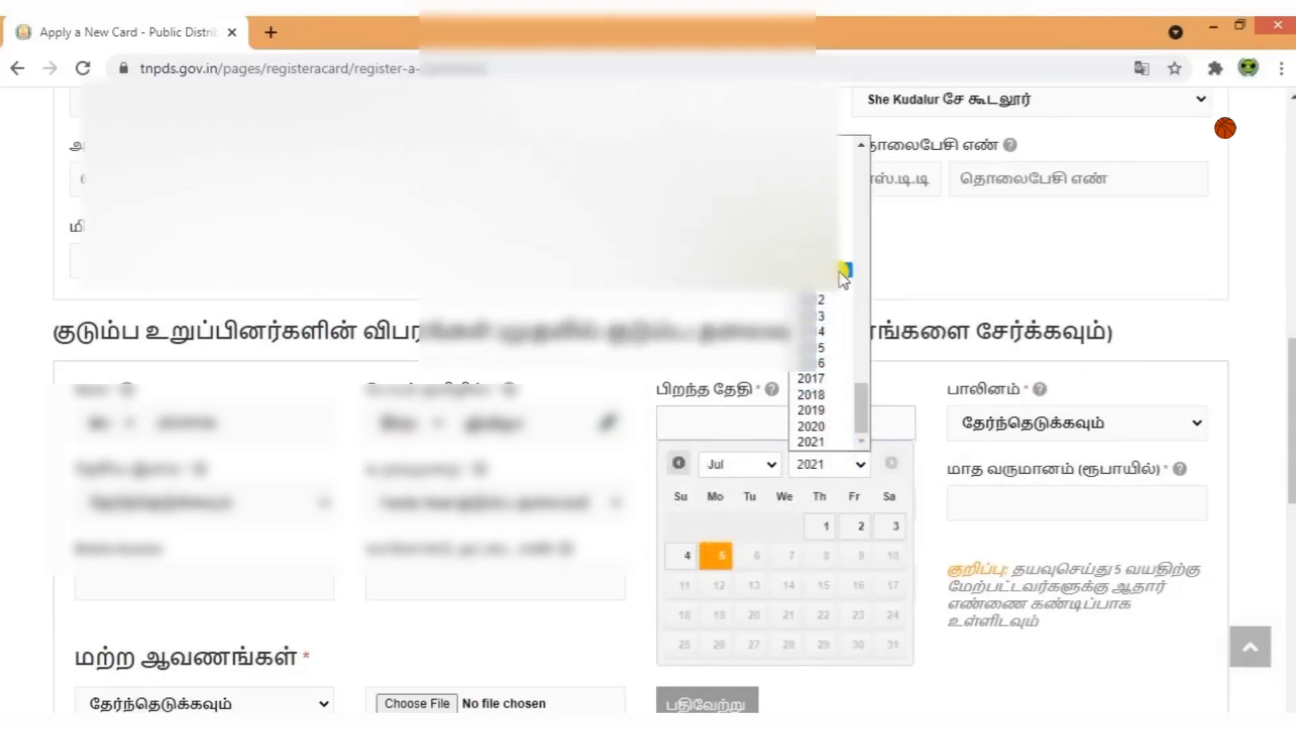
pyautogui.scroll(5, 810, 326)
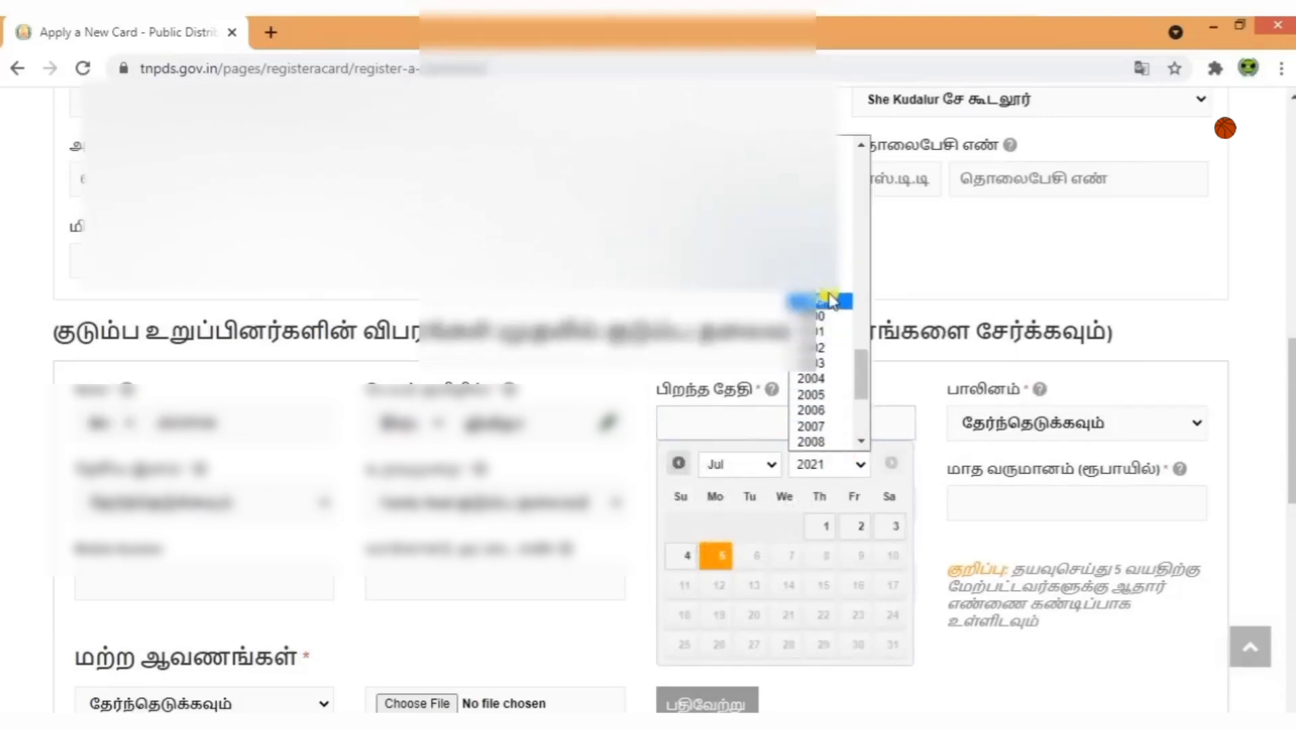
pyautogui.click(822, 297)
pyautogui.click(745, 466)
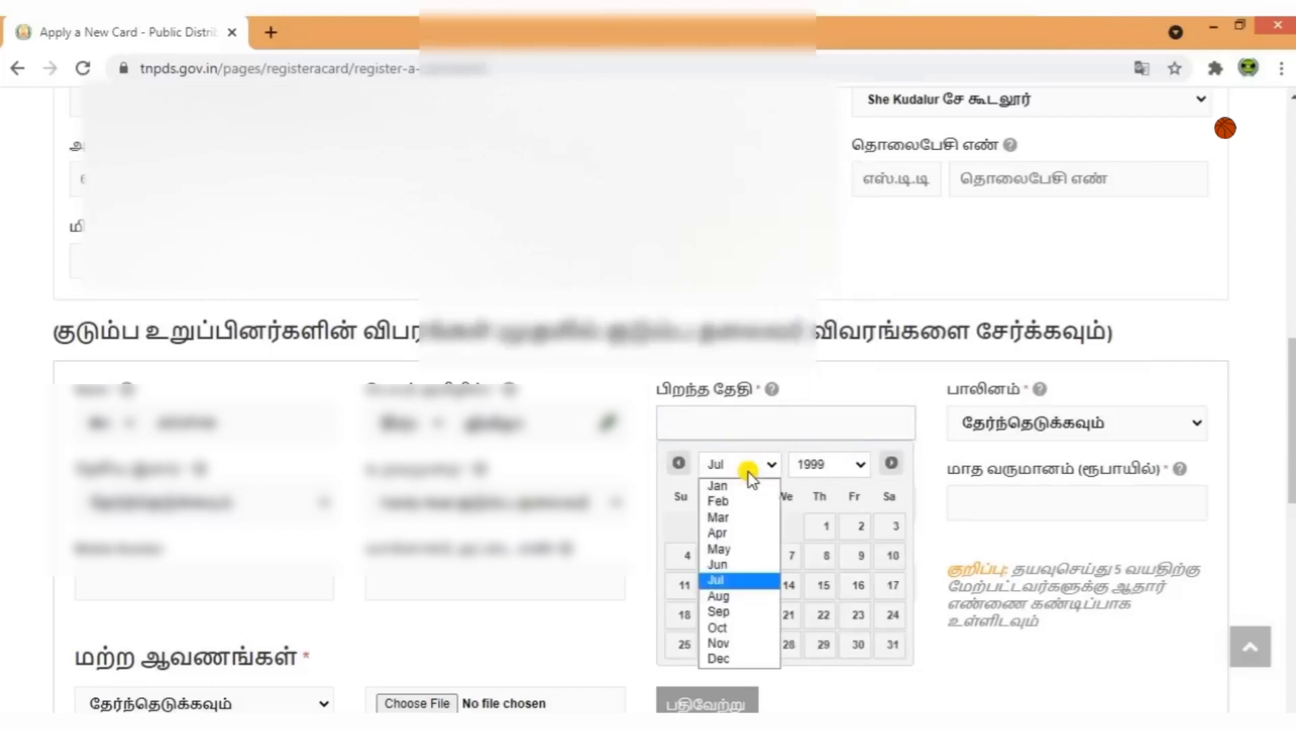
pyautogui.click(733, 567)
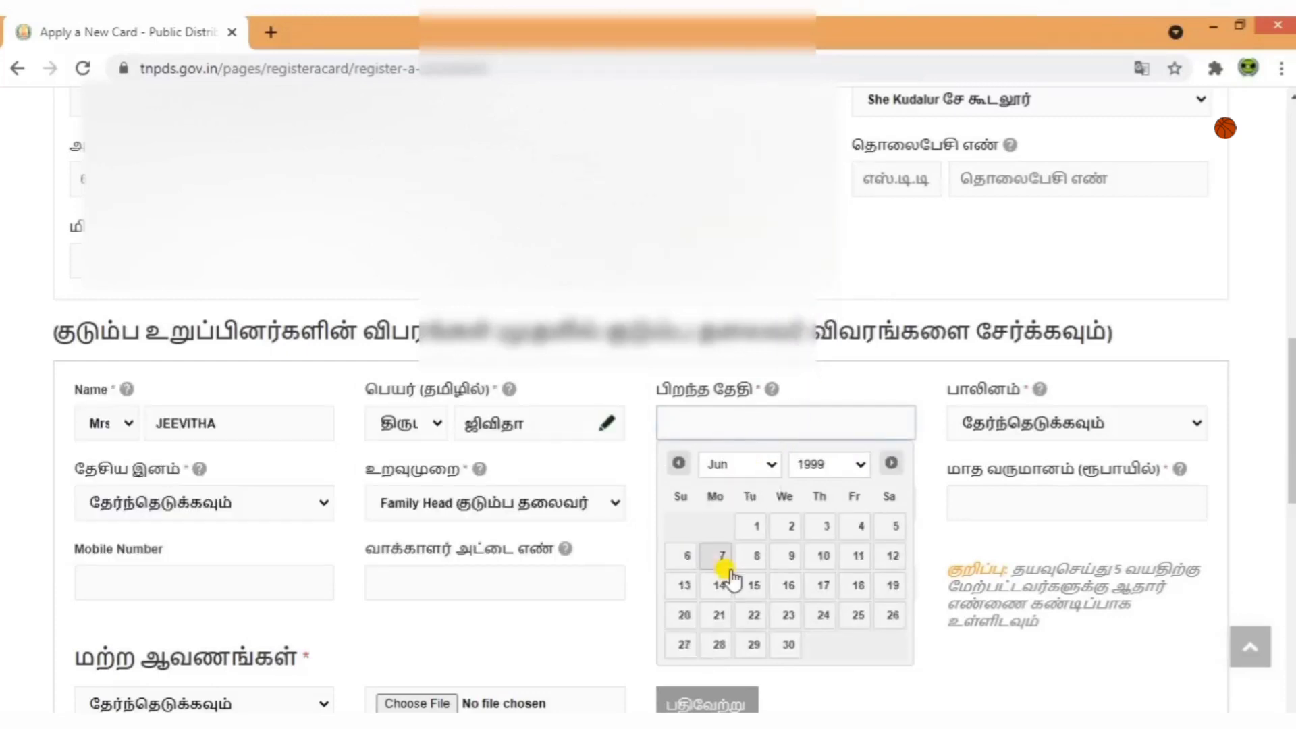
pyautogui.click(822, 556)
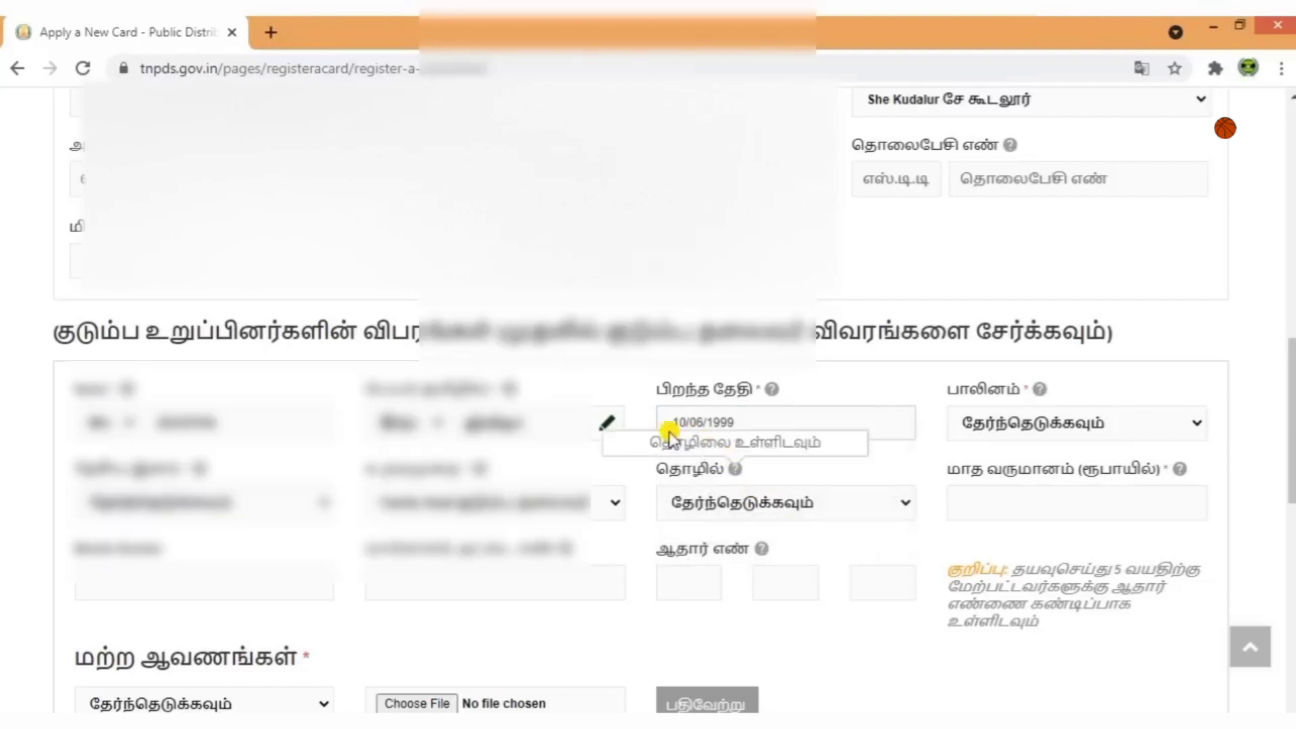
# Set the member's gender to பெண் and choose a nationality, leaving relationship unchanged.
pyautogui.click(1024, 432)
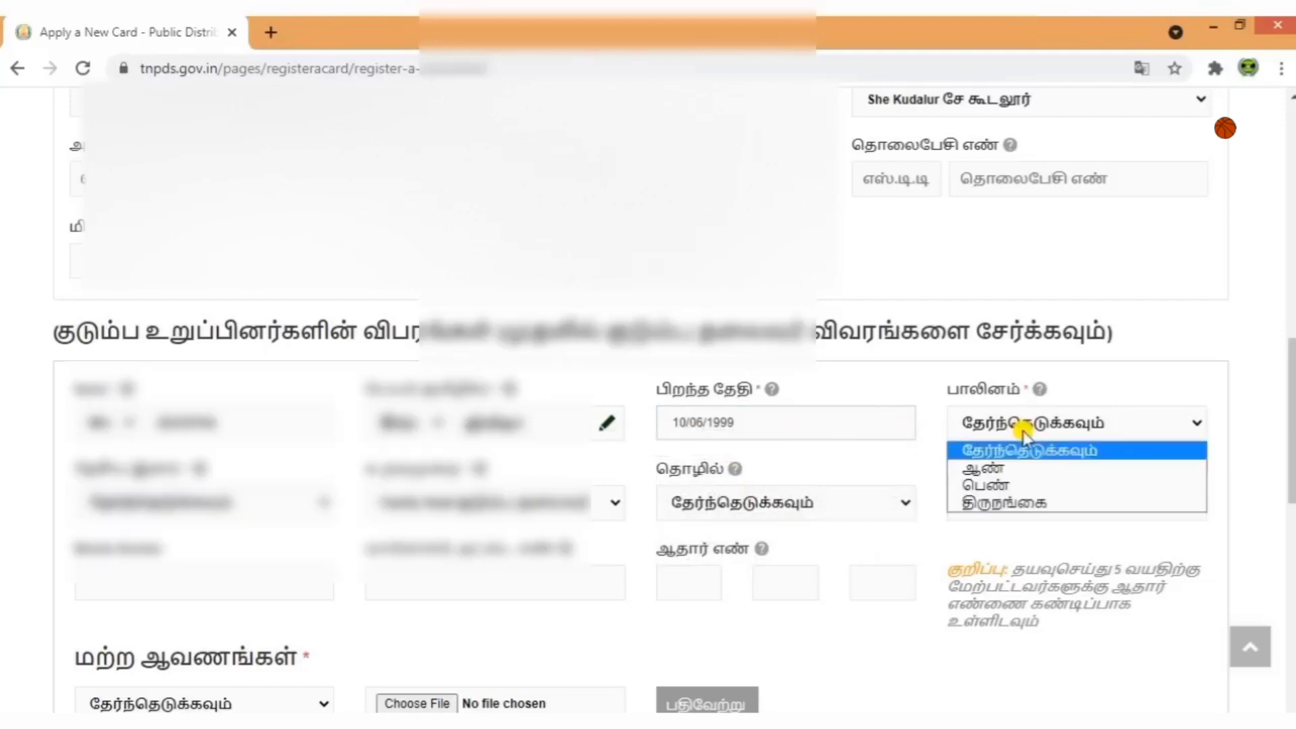
pyautogui.click(1018, 485)
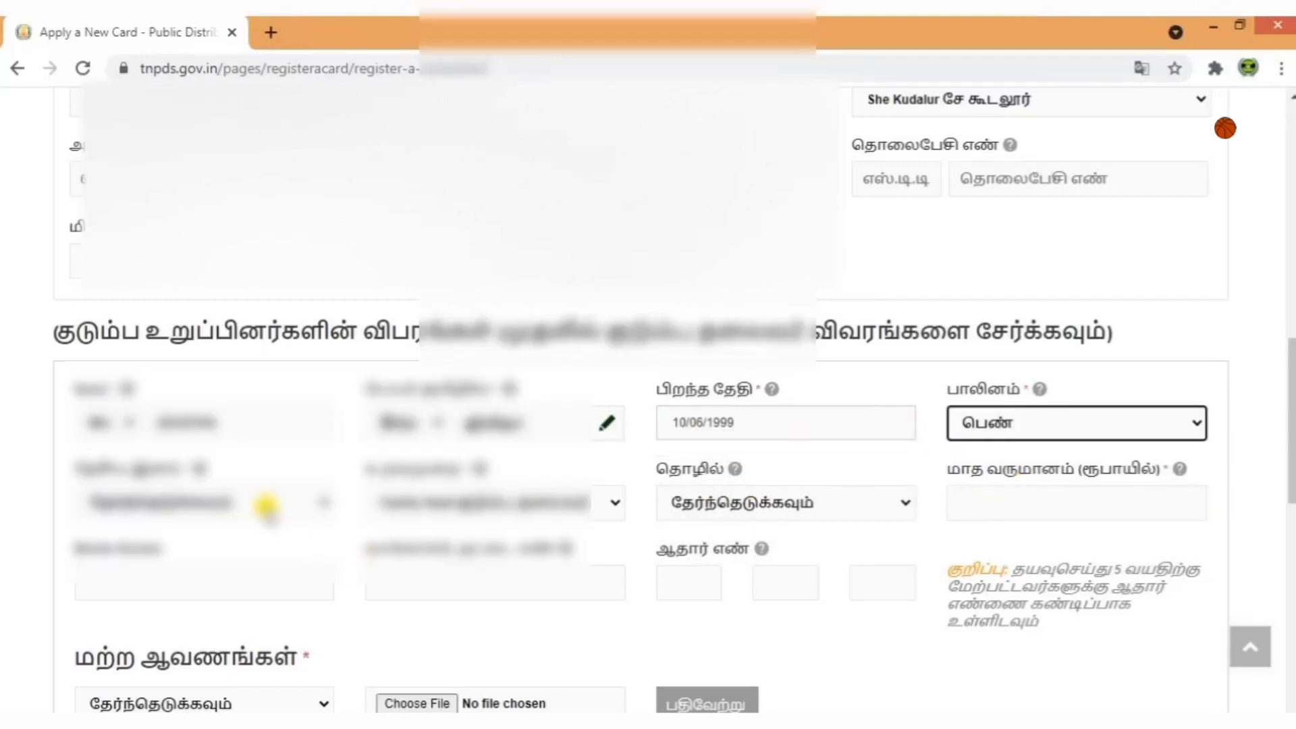
pyautogui.click(263, 502)
pyautogui.click(237, 545)
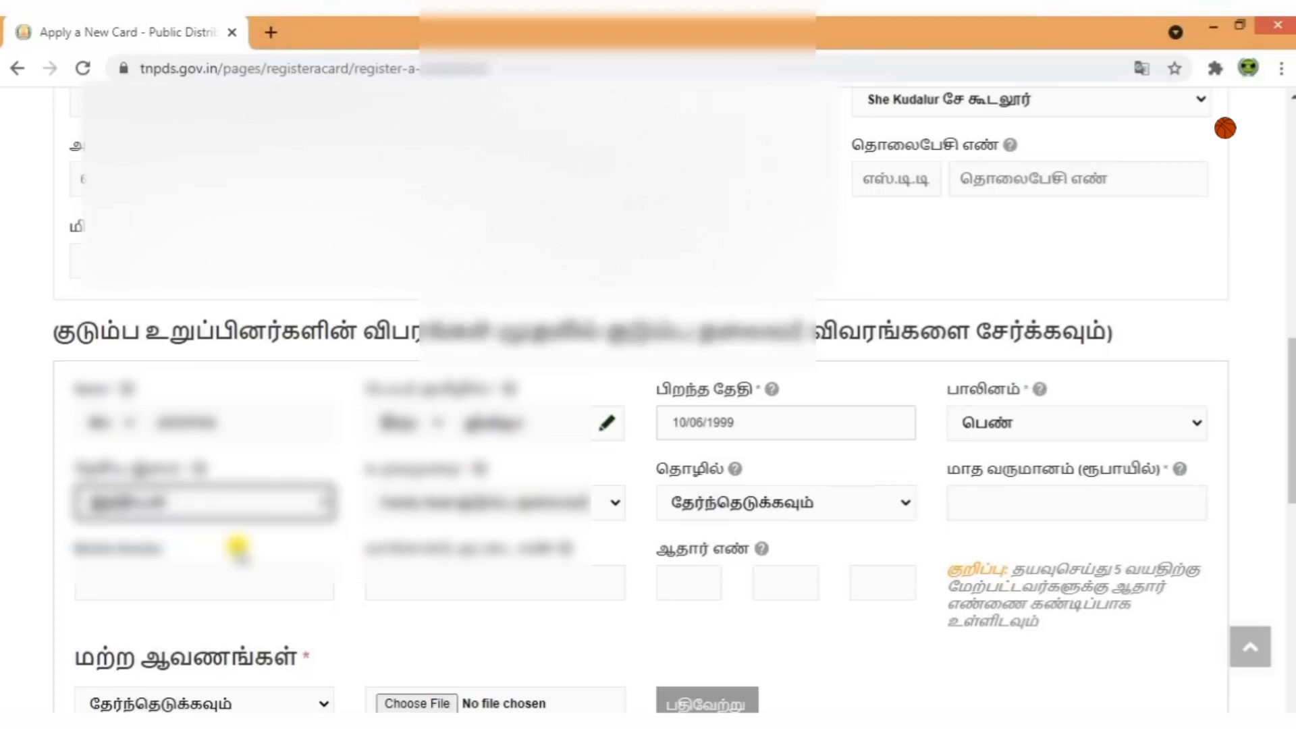
pyautogui.click(439, 499)
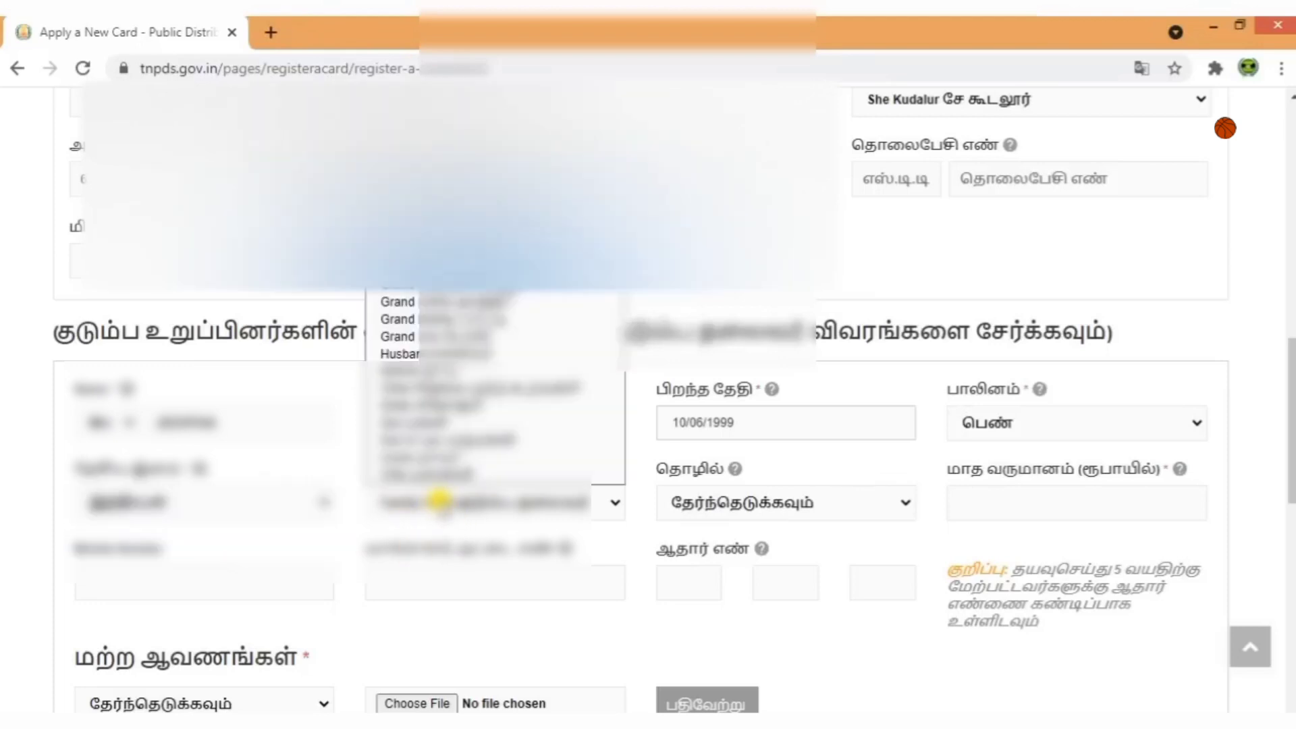
pyautogui.click(718, 628)
# Set the occupation to Others and the monthly income to 0.
pyautogui.click(821, 503)
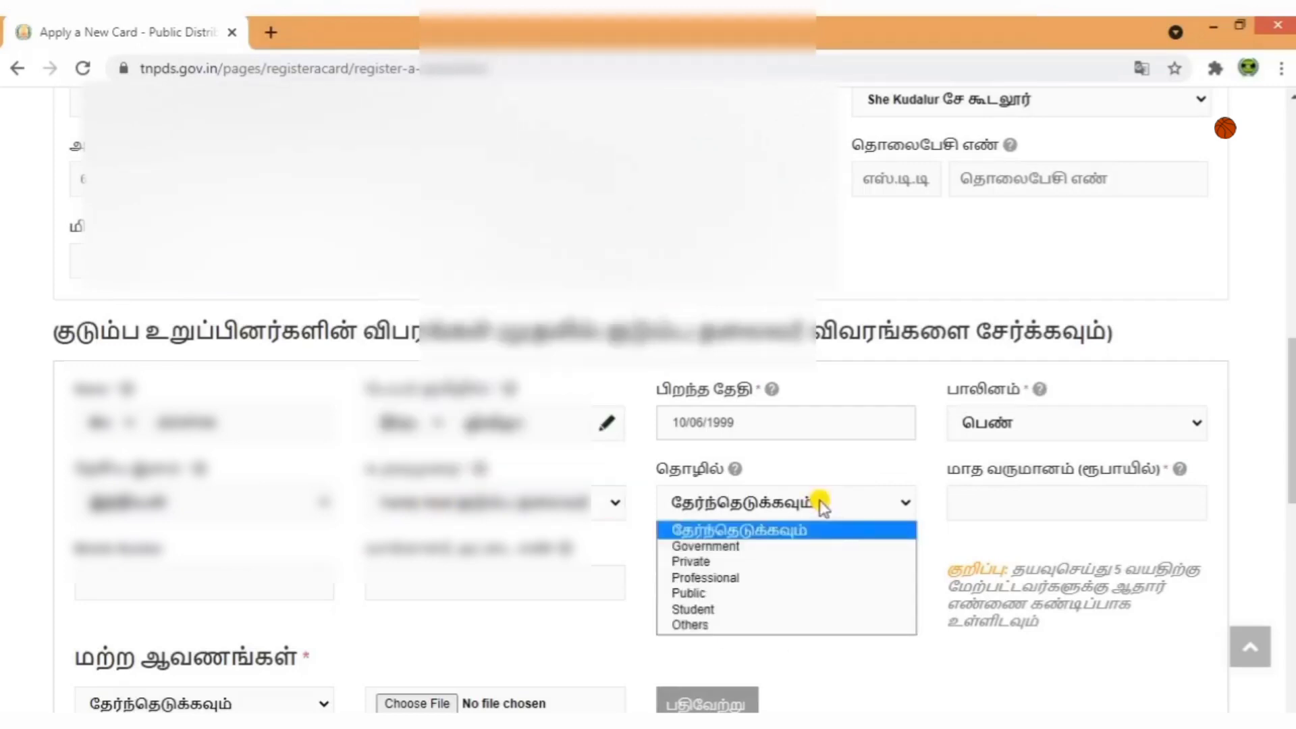
pyautogui.click(754, 618)
pyautogui.click(952, 473)
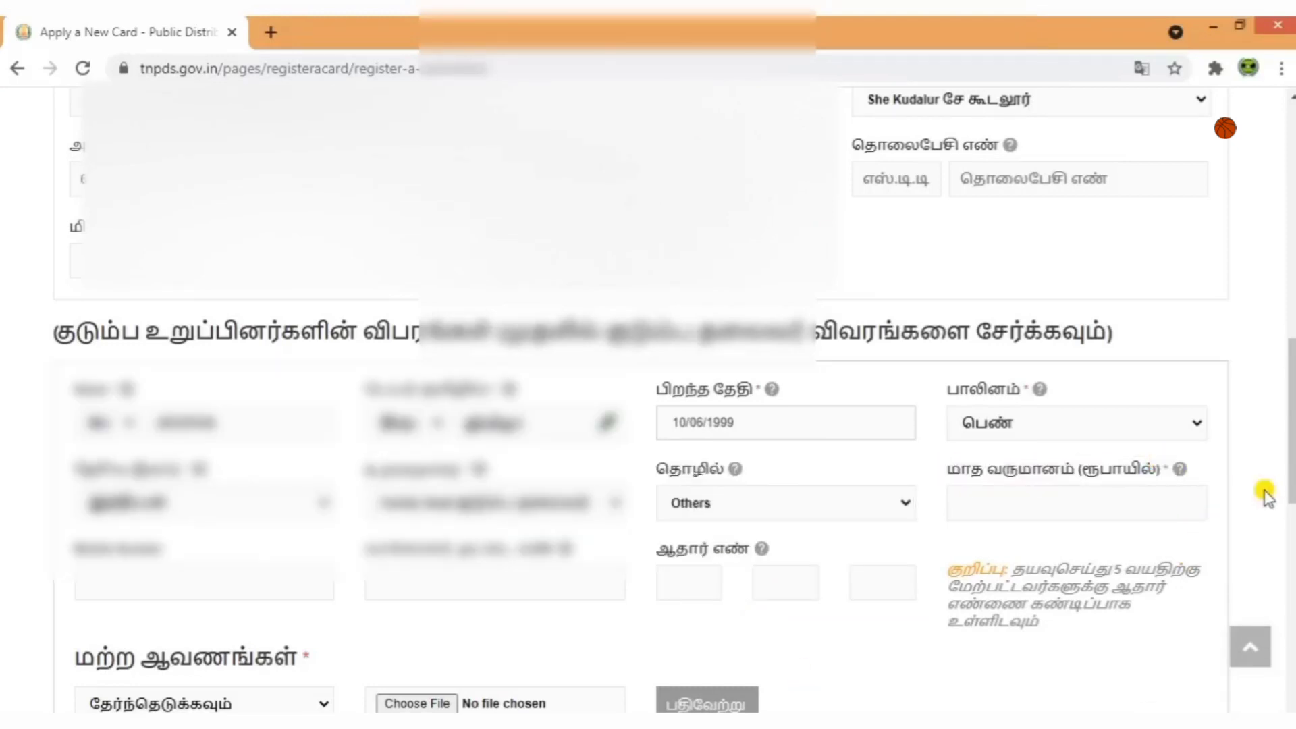
pyautogui.click(1080, 502)
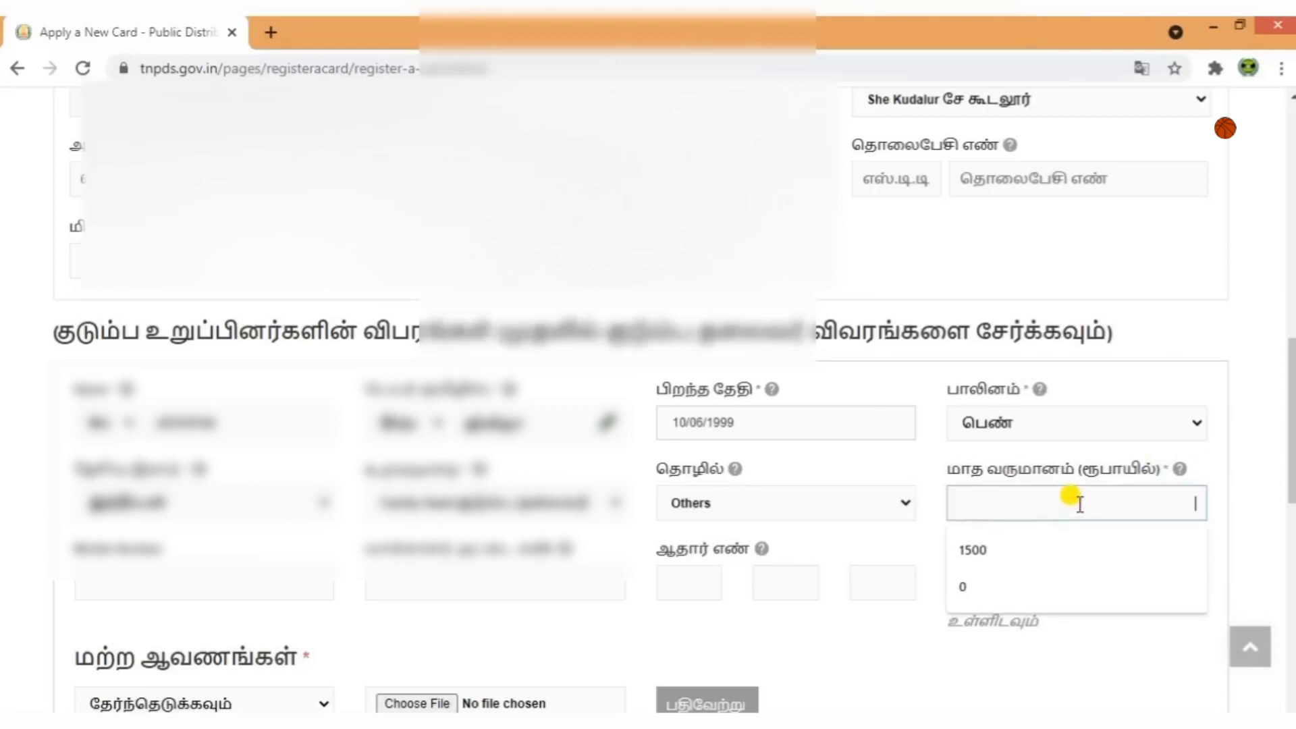
pyautogui.write('3000')
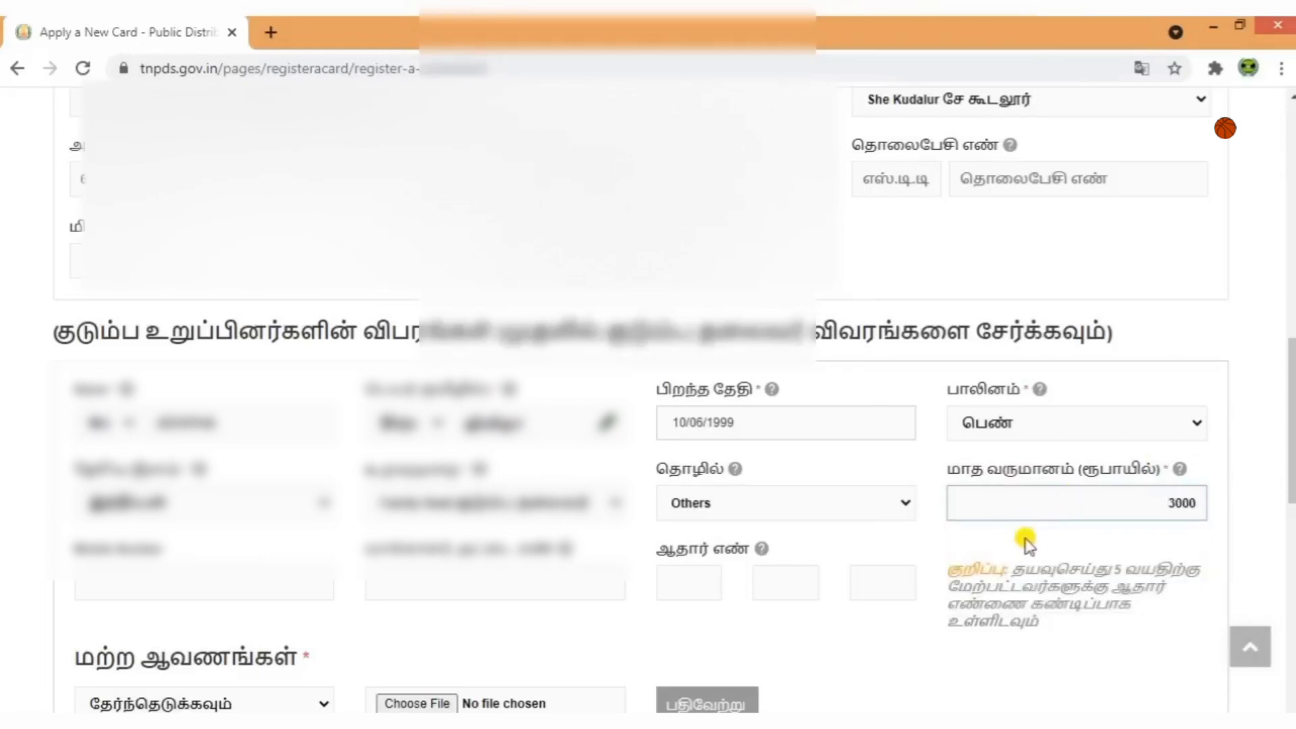
pyautogui.click(1071, 505)
pyautogui.press('Delete')
pyautogui.press('Delete')
pyautogui.press('Delete')
pyautogui.click(920, 660)
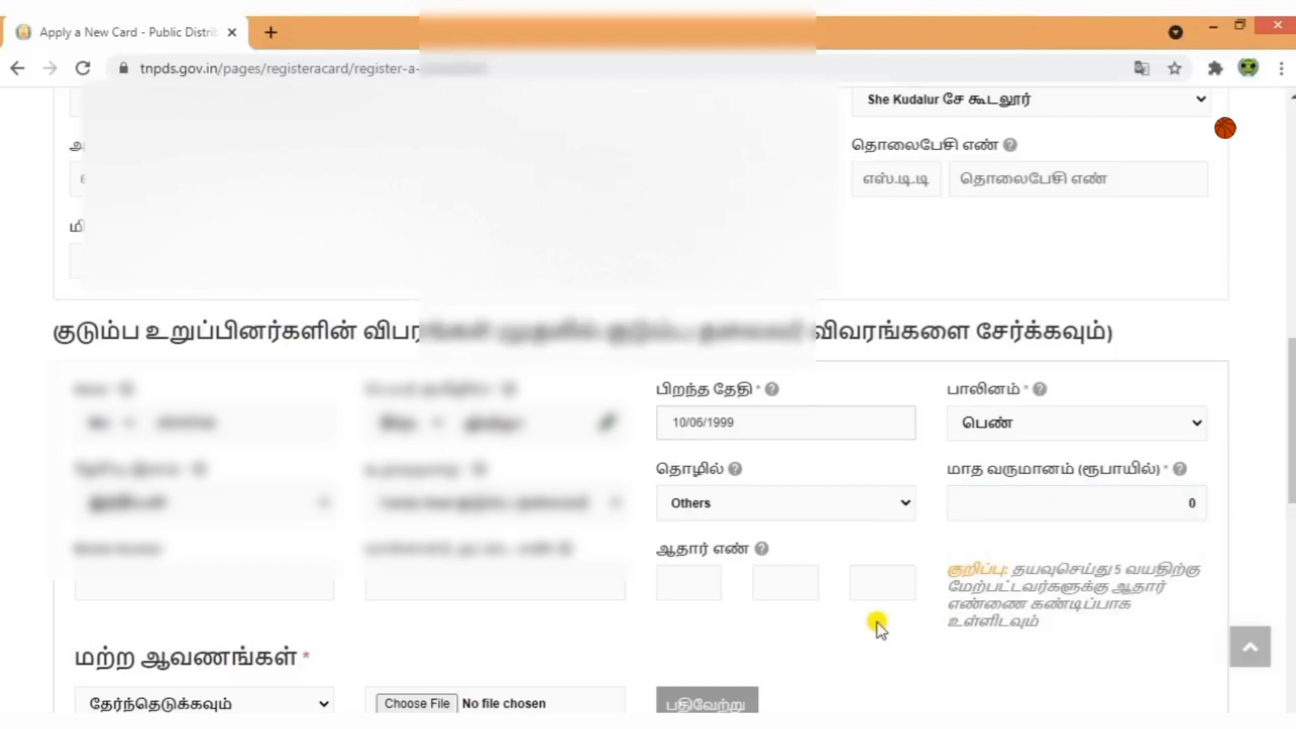
pyautogui.scroll(-2, 878, 625)
# Enter the member's 12-digit Aadhaar number across the three Aadhaar boxes.
pyautogui.click(399, 470)
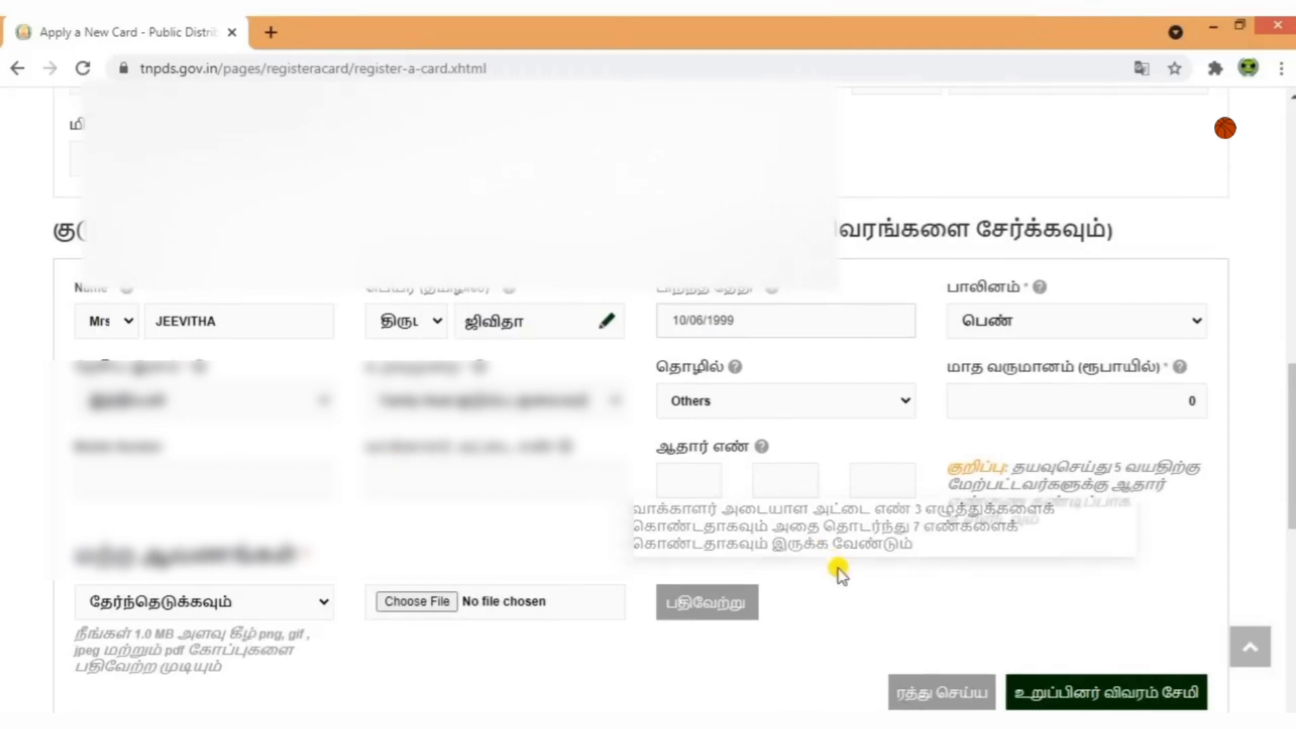
pyautogui.click(702, 478)
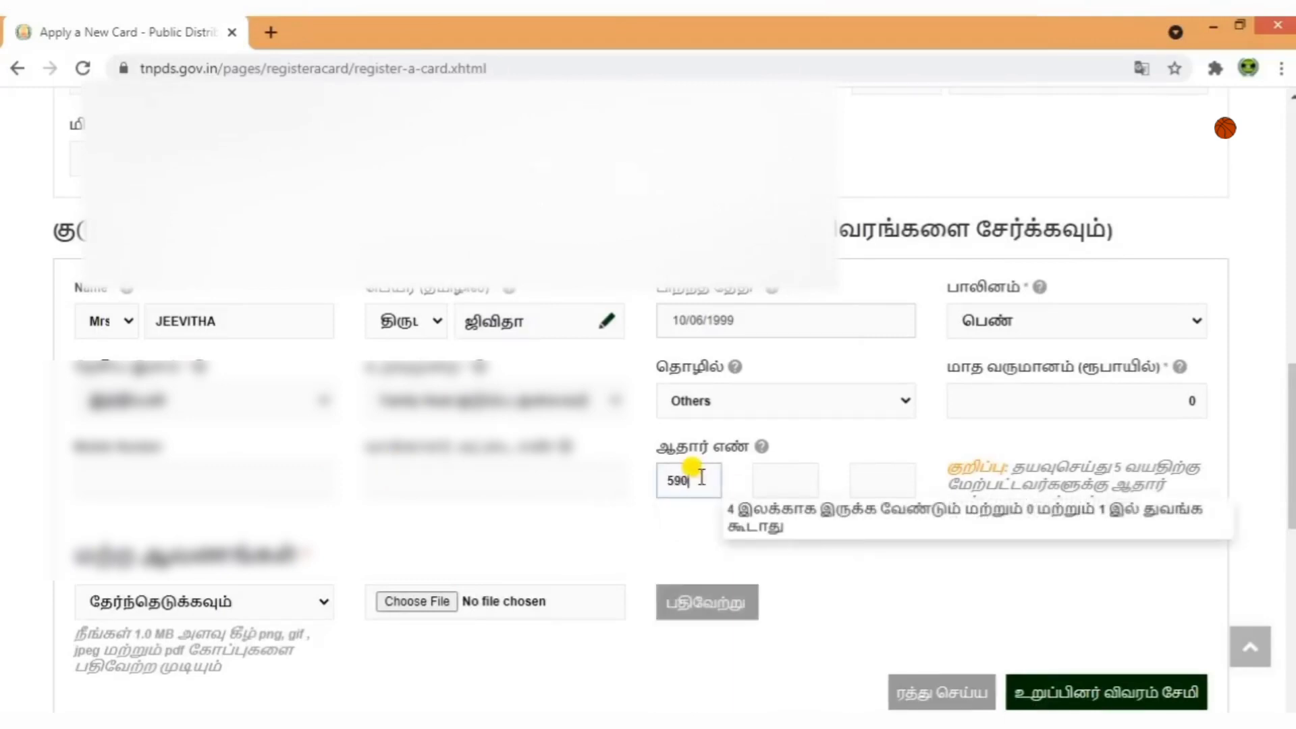
pyautogui.click(773, 477)
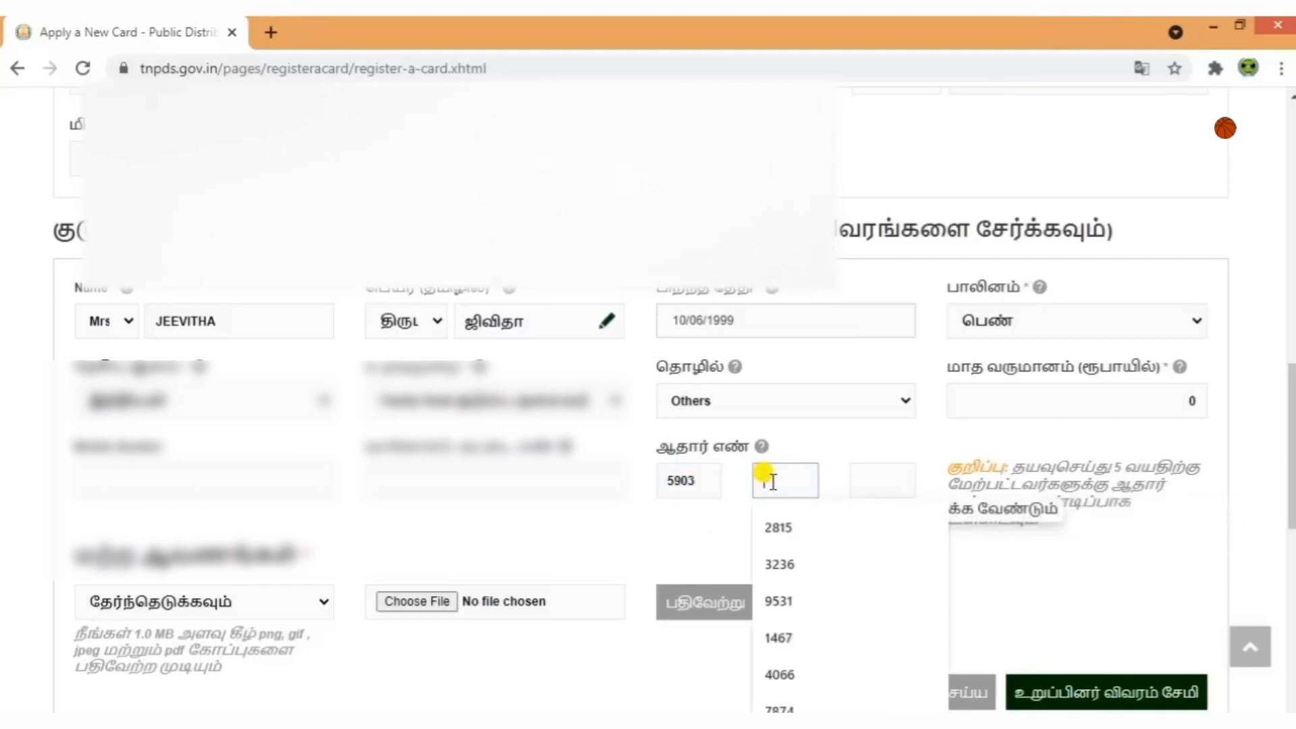
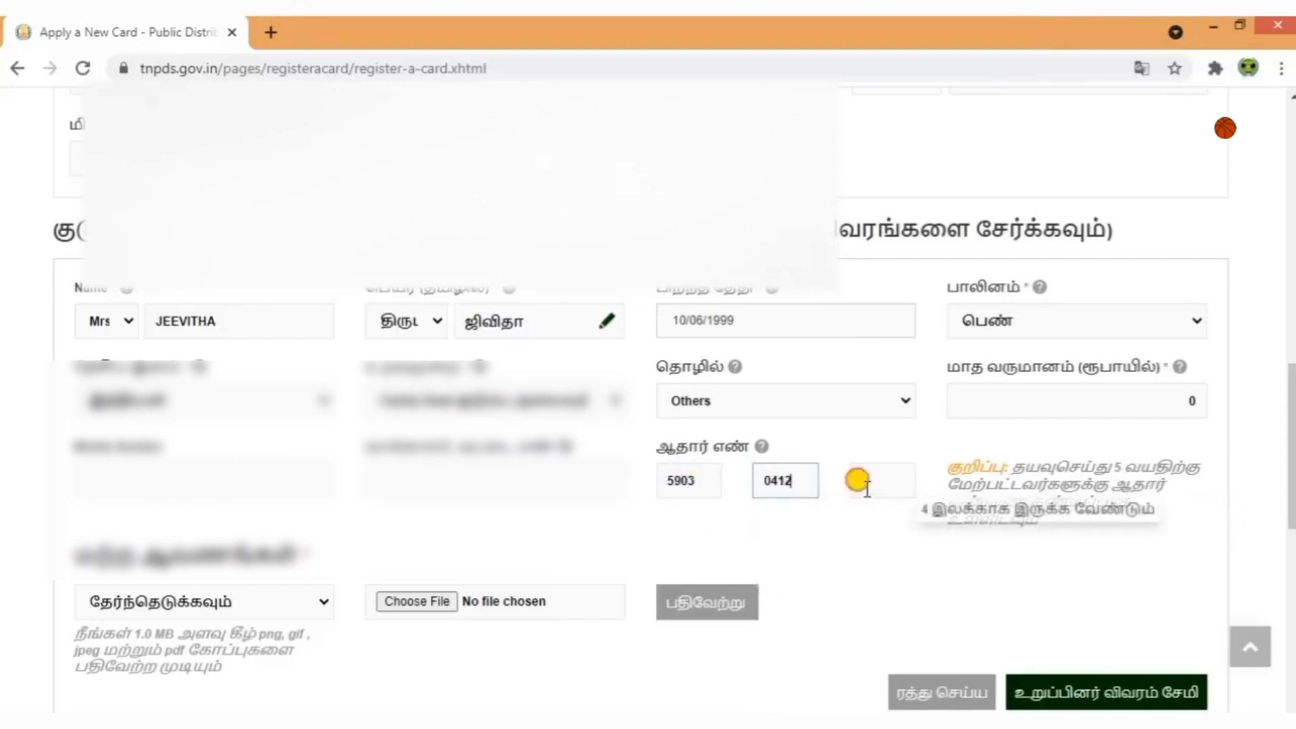
pyautogui.click(861, 486)
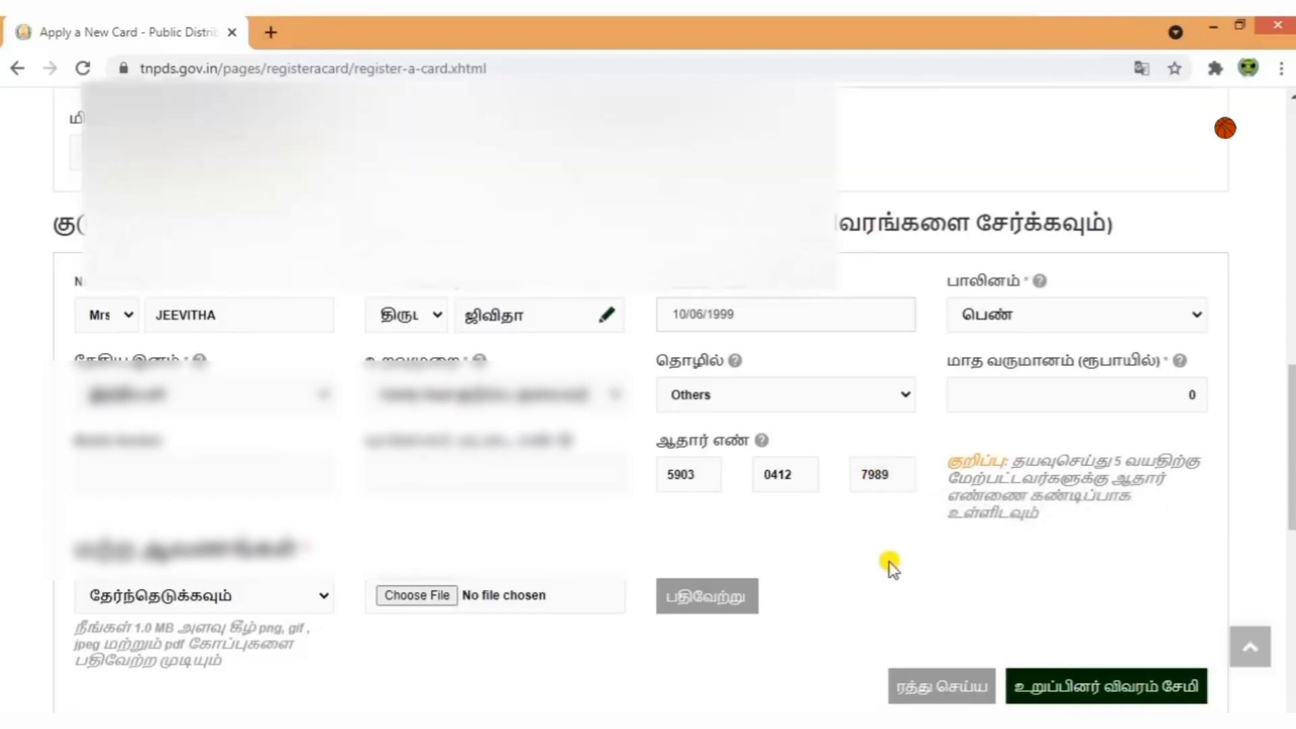
pyautogui.scroll(-3, 890, 563)
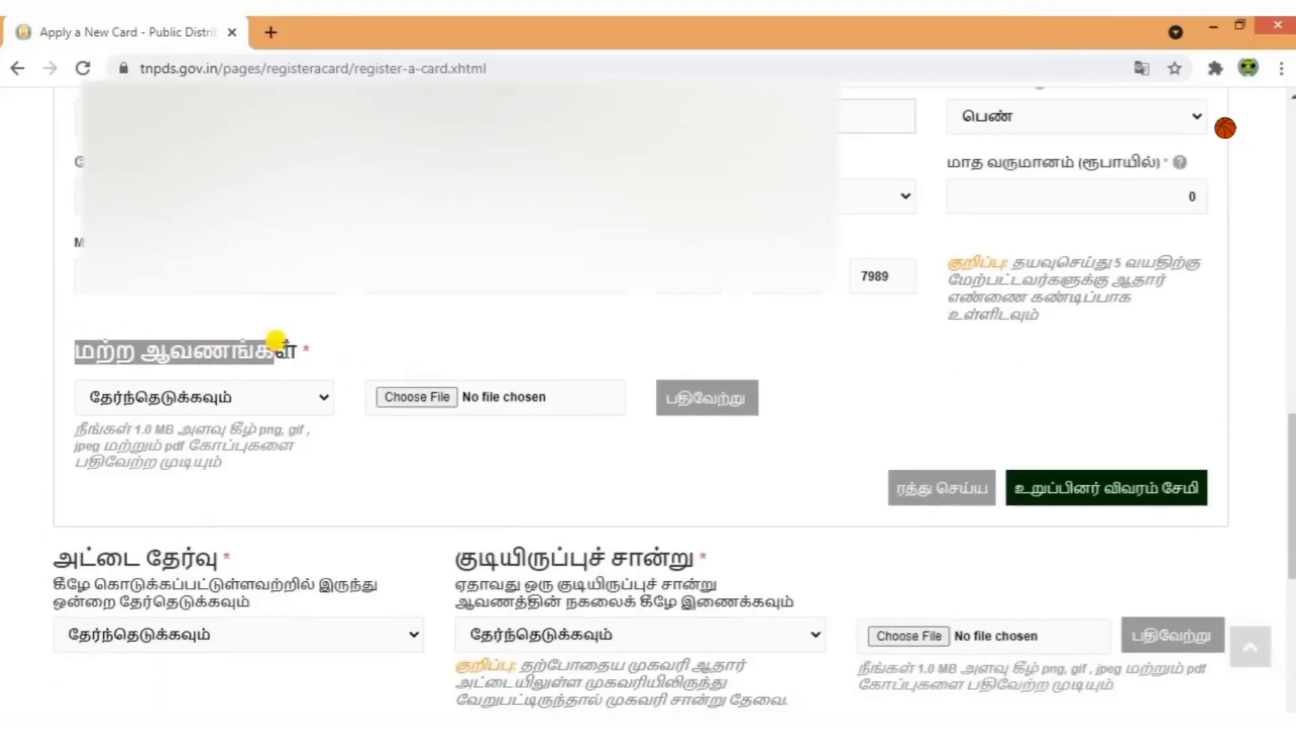
# Upload IMG_20210703_0005.jpg as the ஆதார் அட்டை document and save the member details.
pyautogui.click(304, 384)
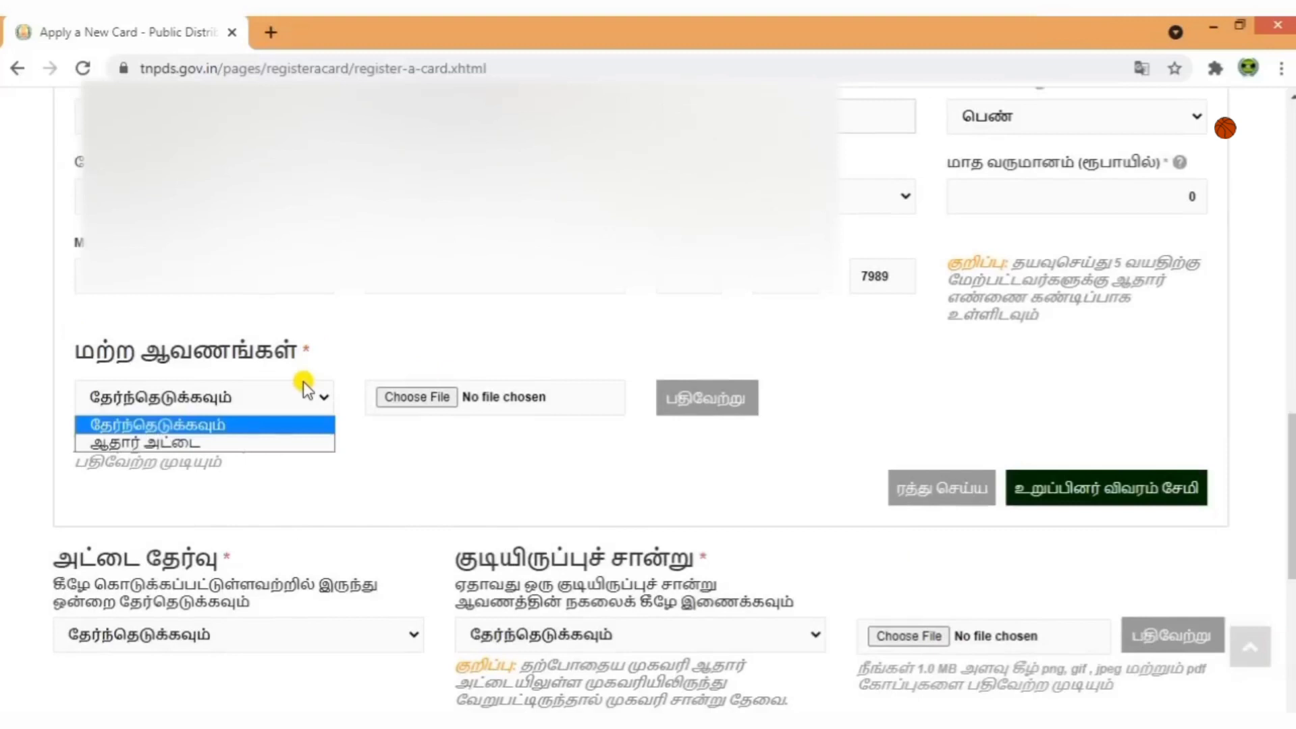
pyautogui.click(202, 443)
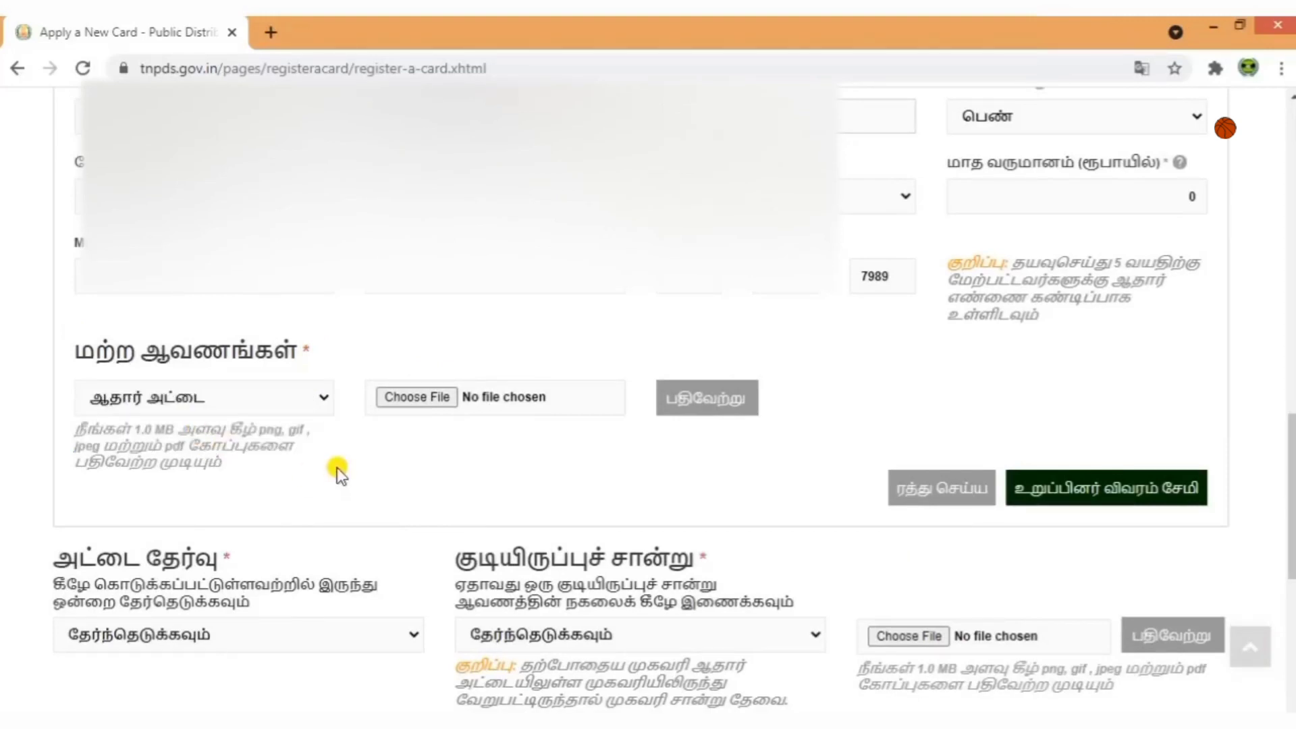
pyautogui.click(435, 396)
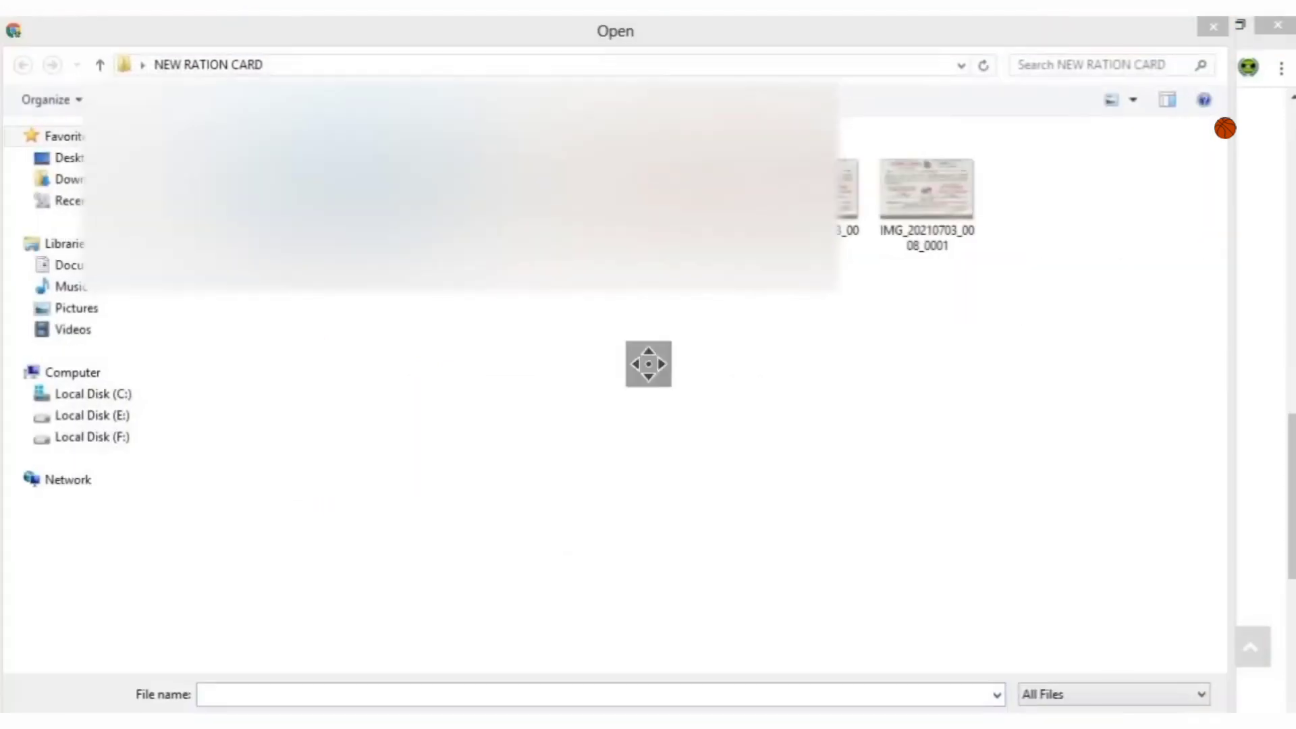
pyautogui.press('Return')
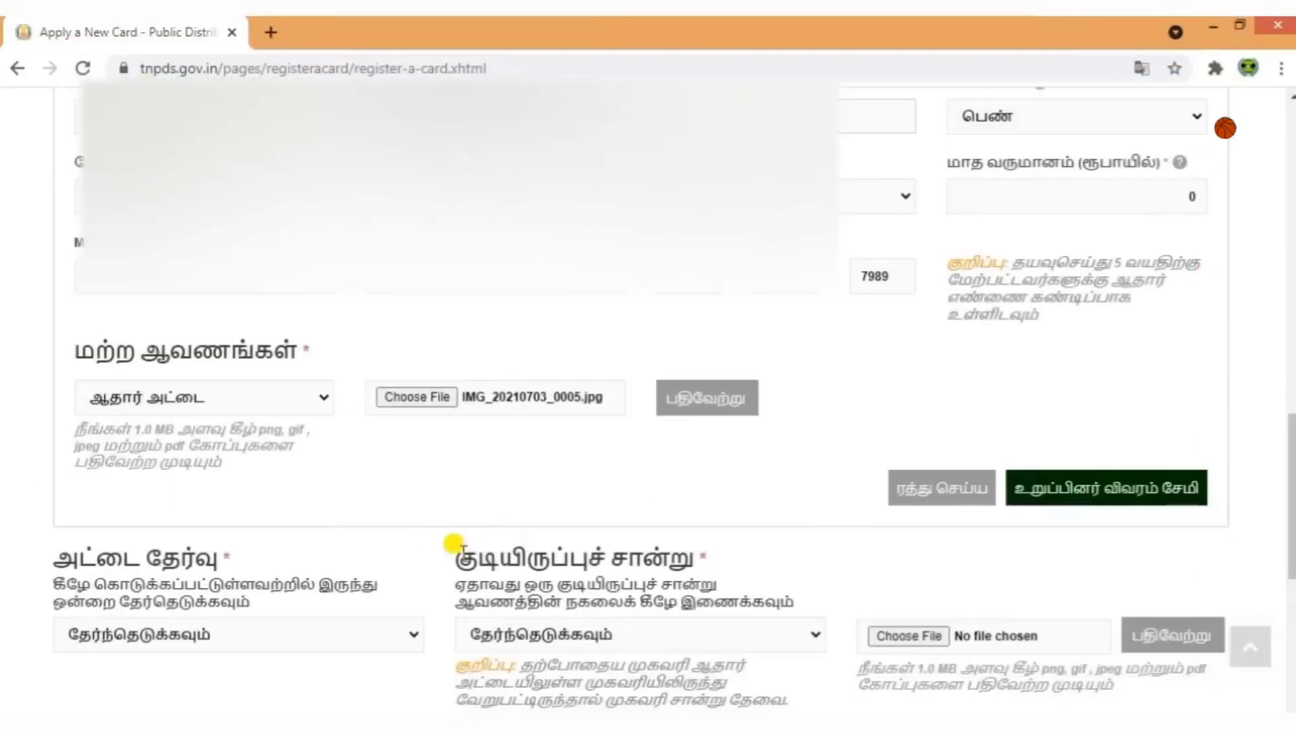
pyautogui.click(726, 405)
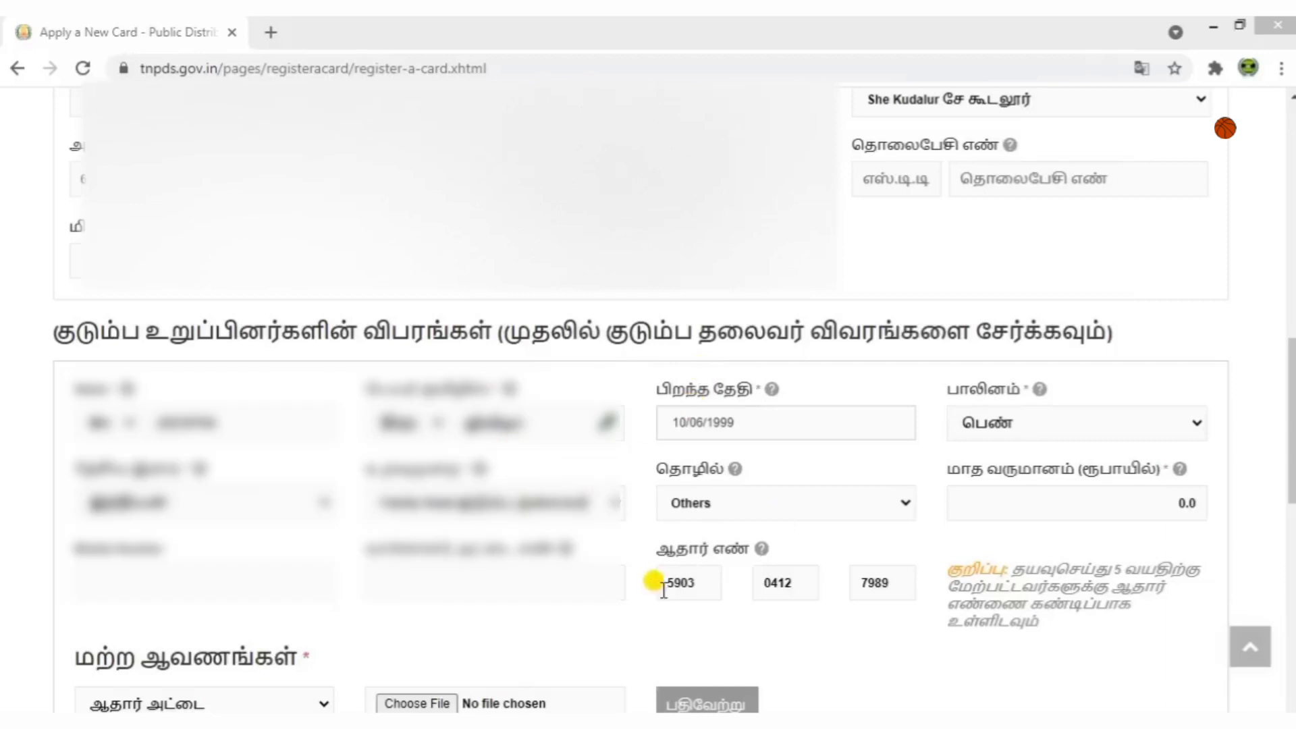
pyautogui.scroll(-3, 648, 613)
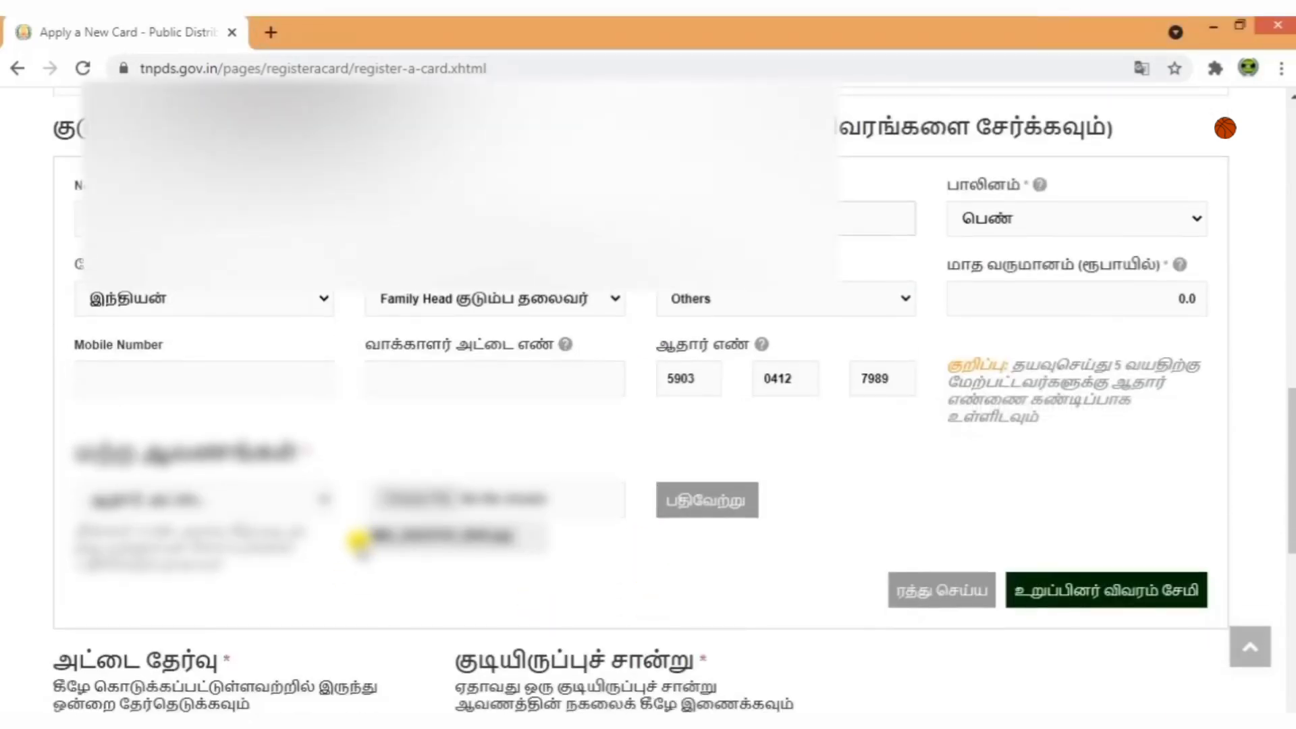
pyautogui.click(1107, 594)
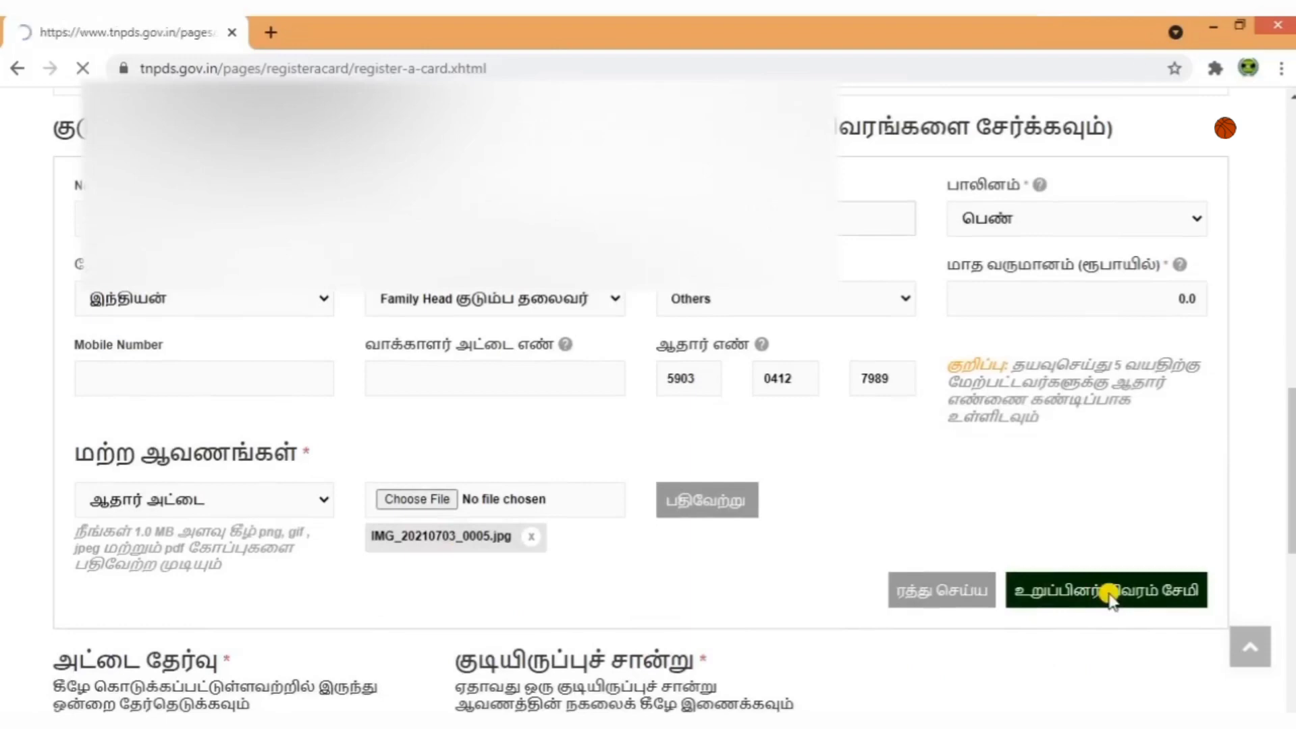
# Add another family member titled Mr. and enter their English name.
pyautogui.scroll(-5, 902, 571)
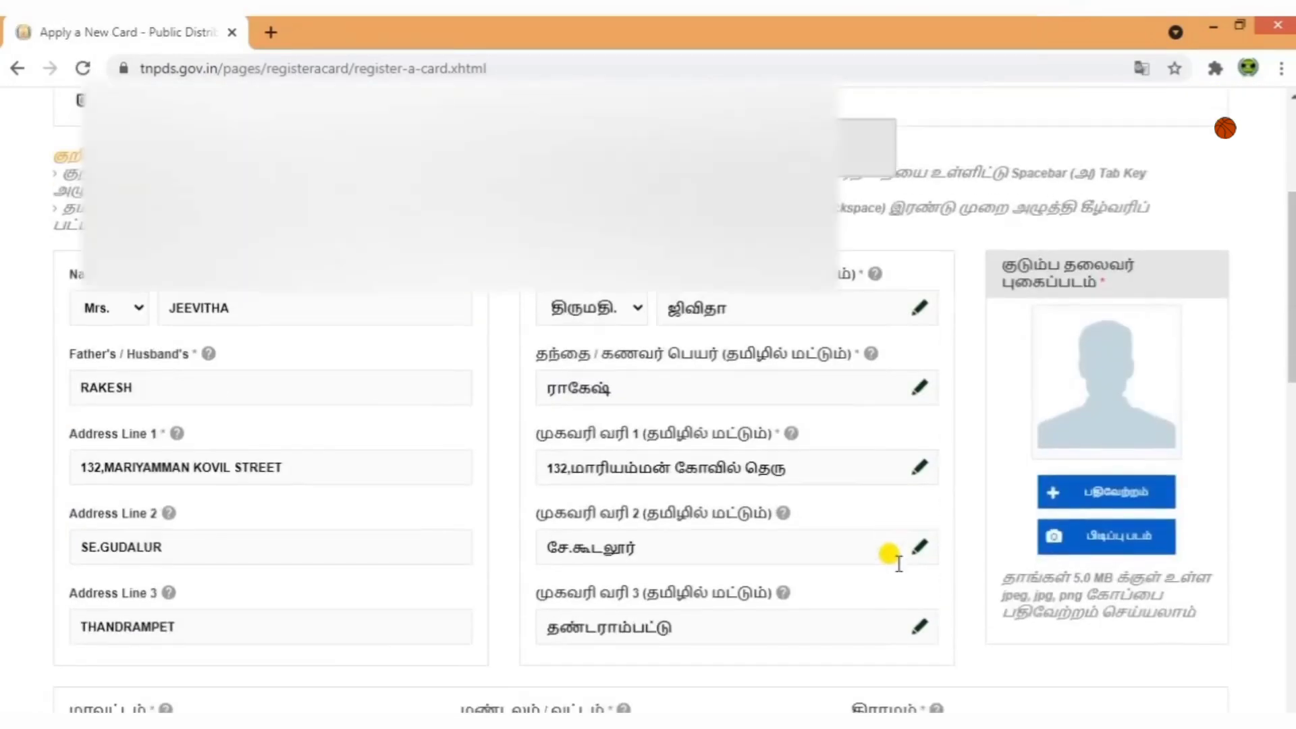
pyautogui.scroll(-9, 844, 511)
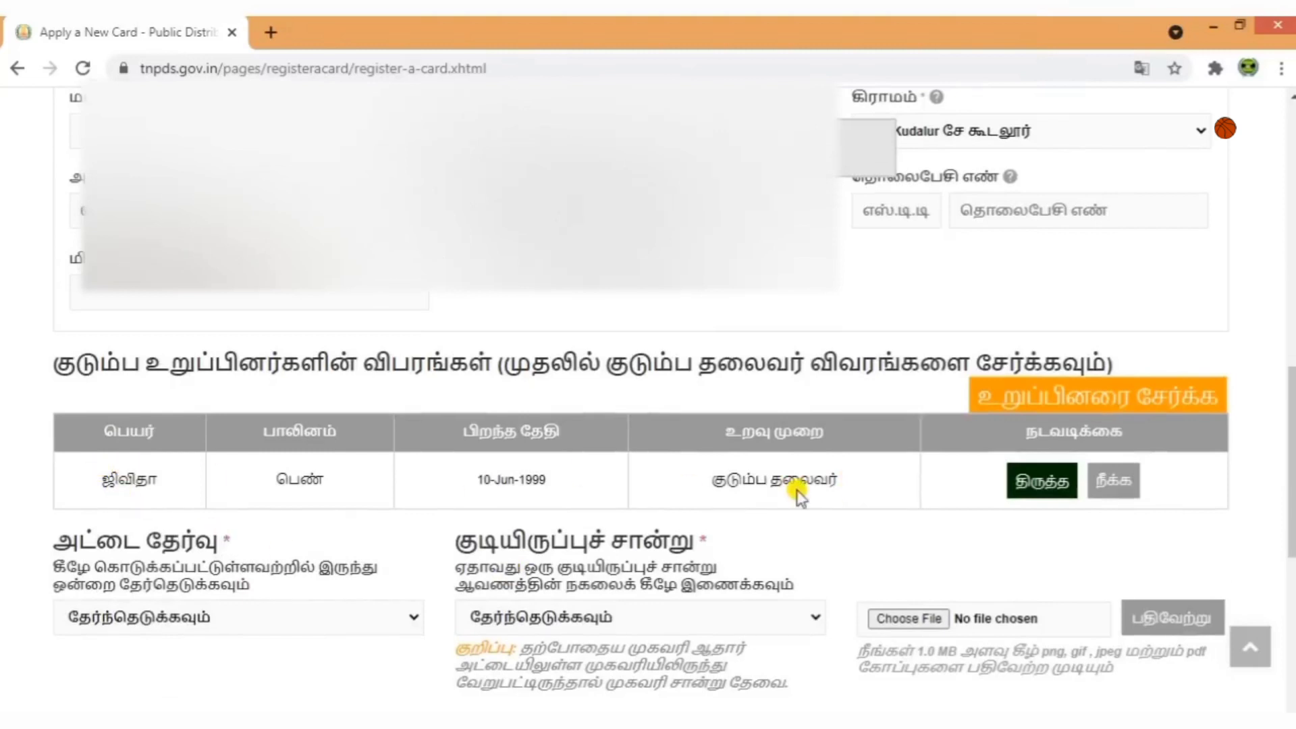
pyautogui.click(1051, 403)
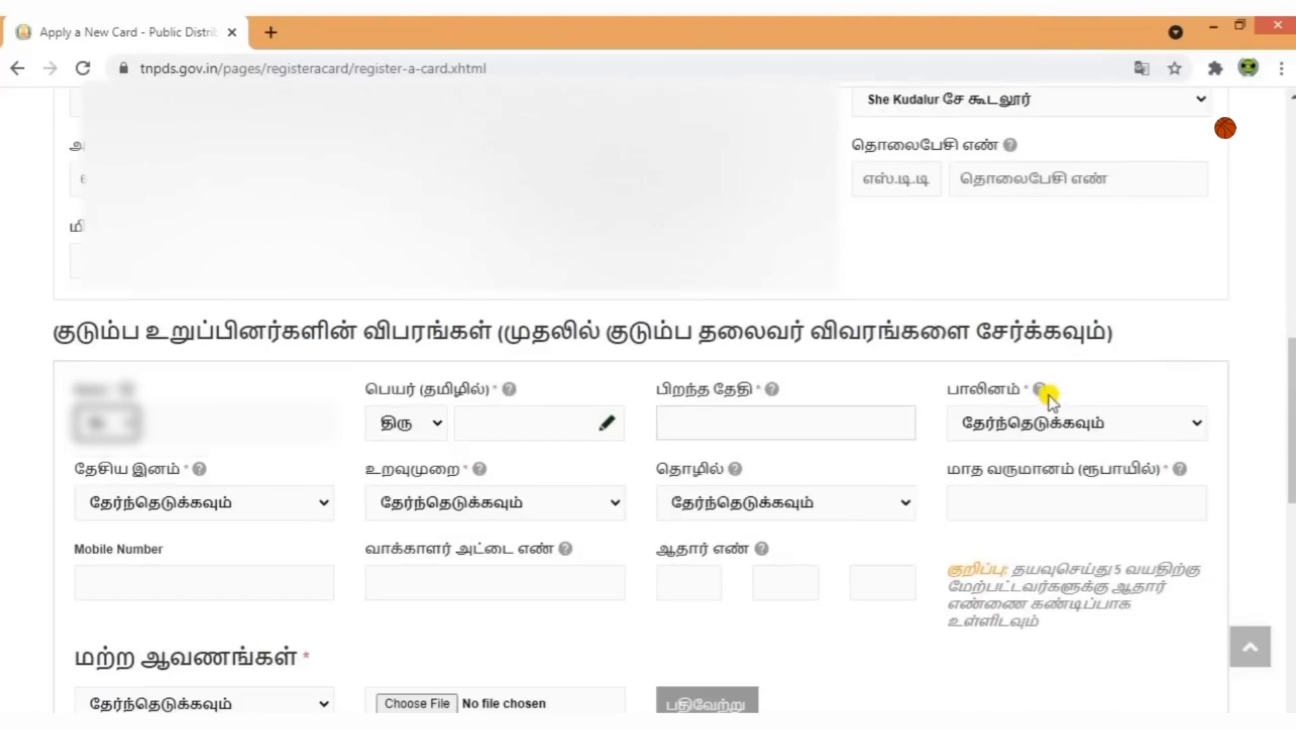
pyautogui.click(101, 423)
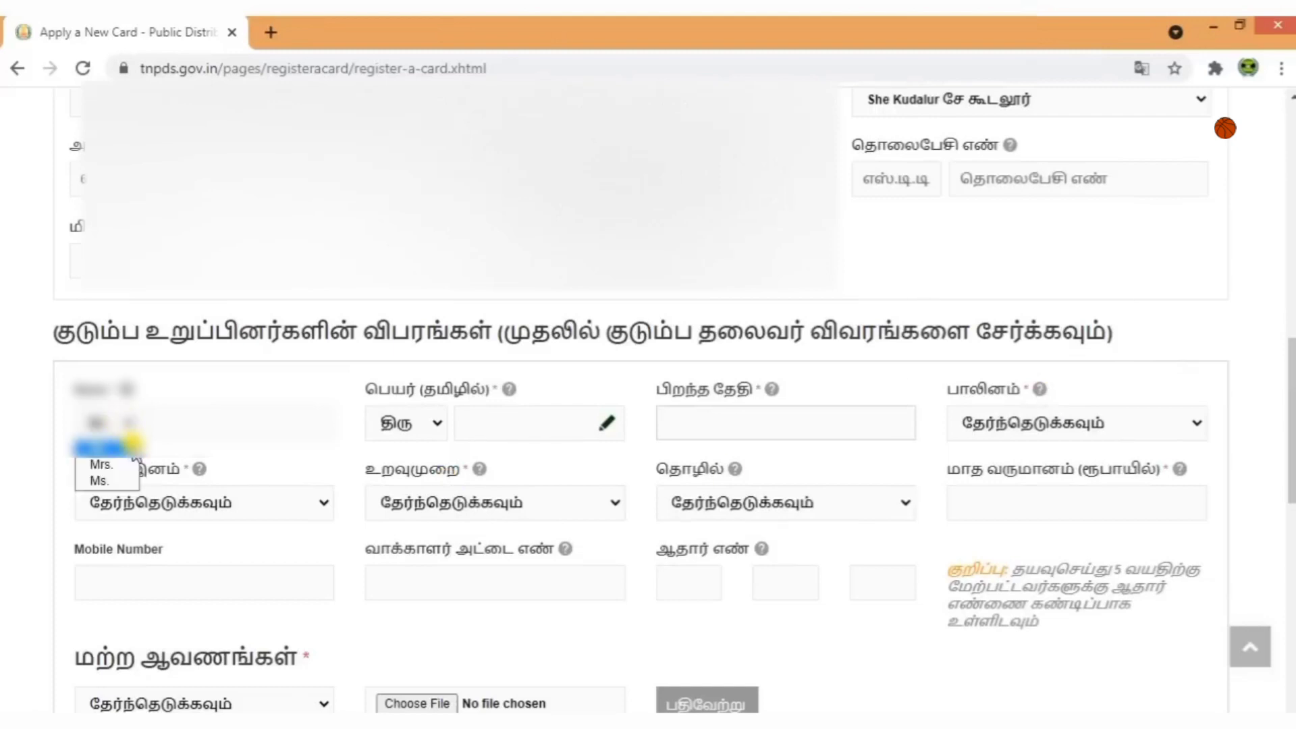
pyautogui.click(91, 473)
pyautogui.click(177, 422)
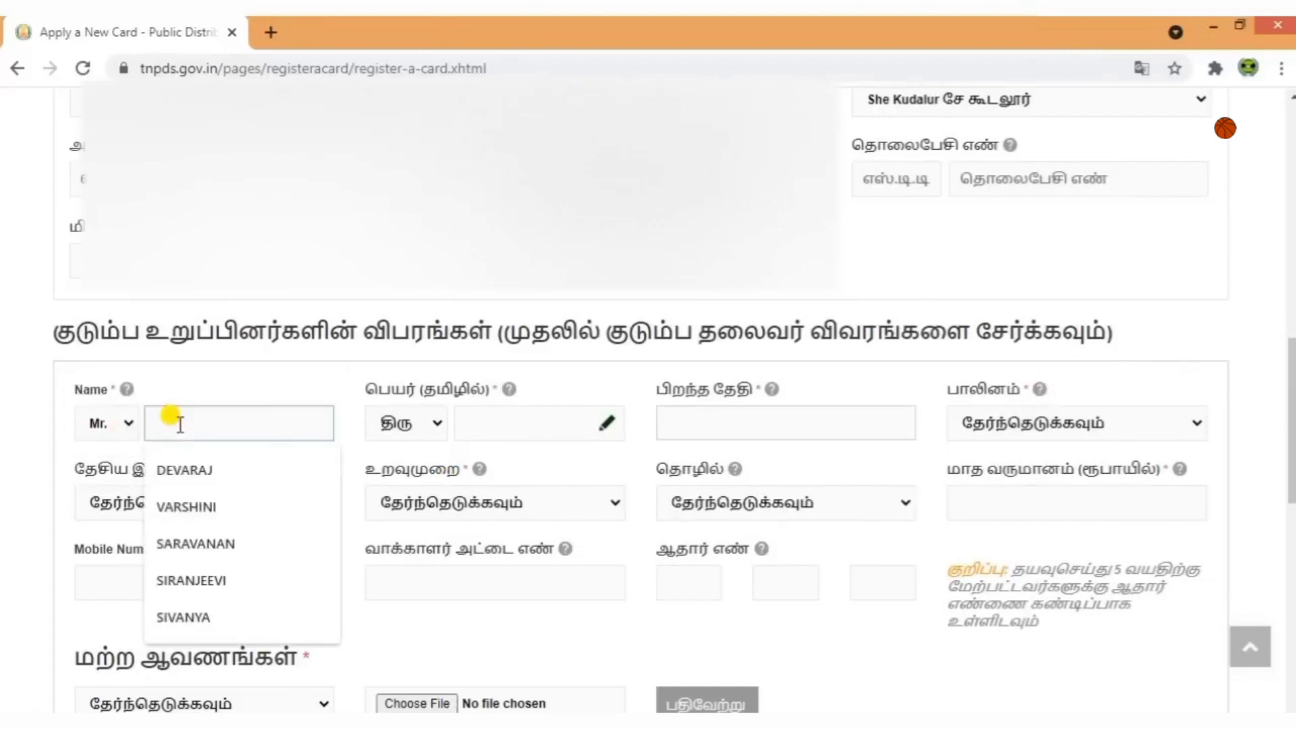
pyautogui.write('RAKESH')
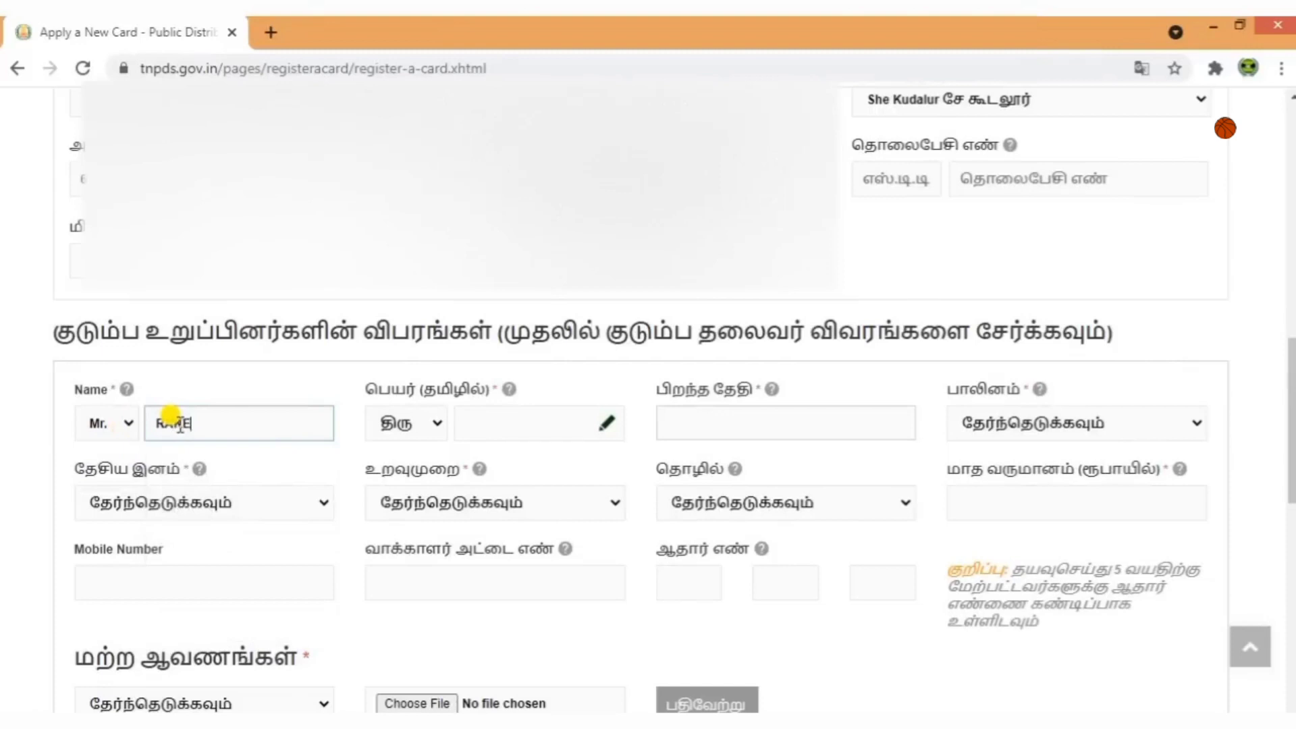
# Enter the new member's Tamil name with the Tamil keyboard popup.
pyautogui.click(607, 423)
pyautogui.moveTo(781, 396); pyautogui.dragTo(775, 352)
pyautogui.click(824, 591)
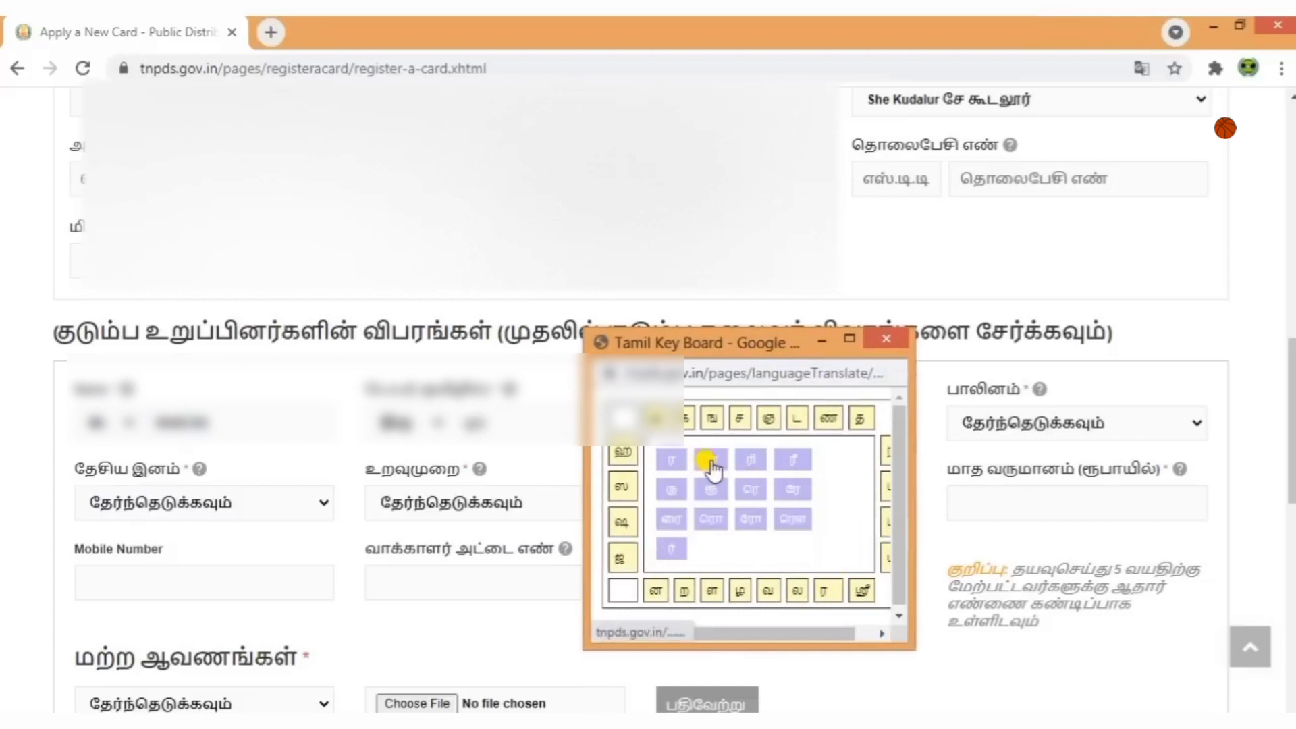
pyautogui.click(712, 464)
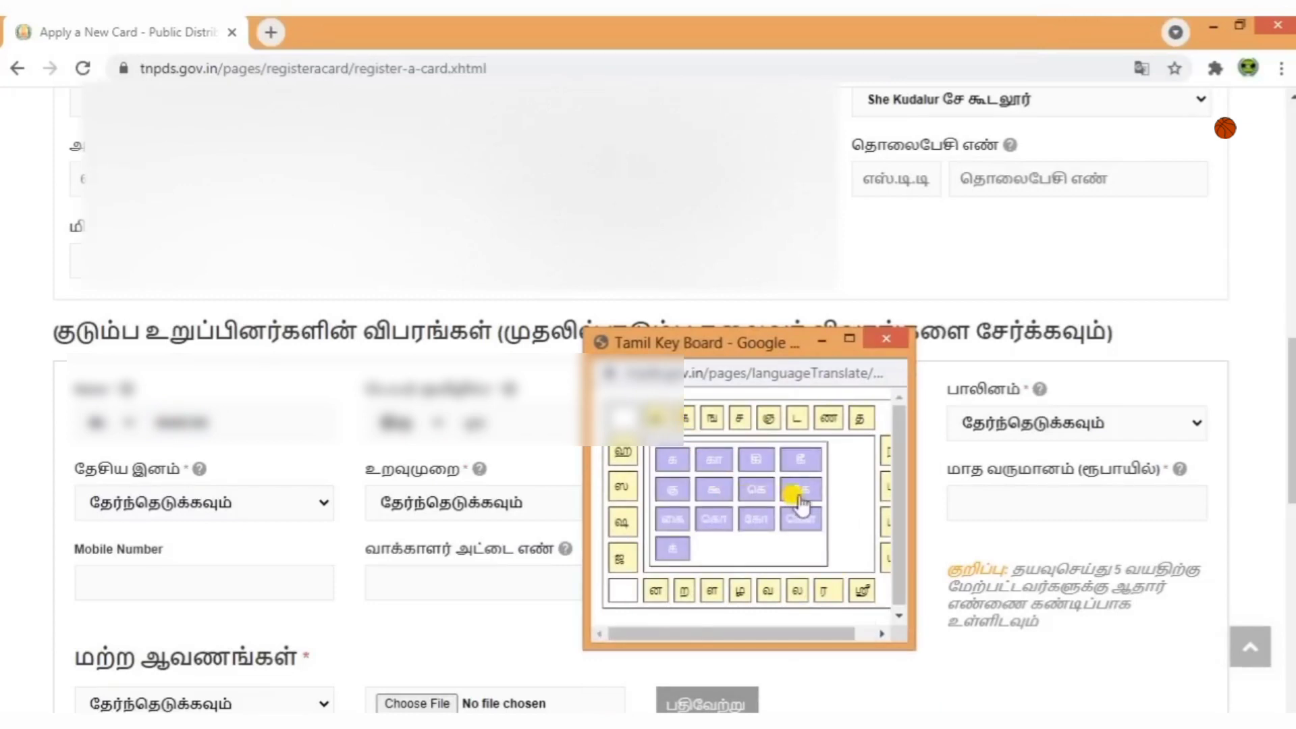
pyautogui.click(771, 499)
pyautogui.click(673, 548)
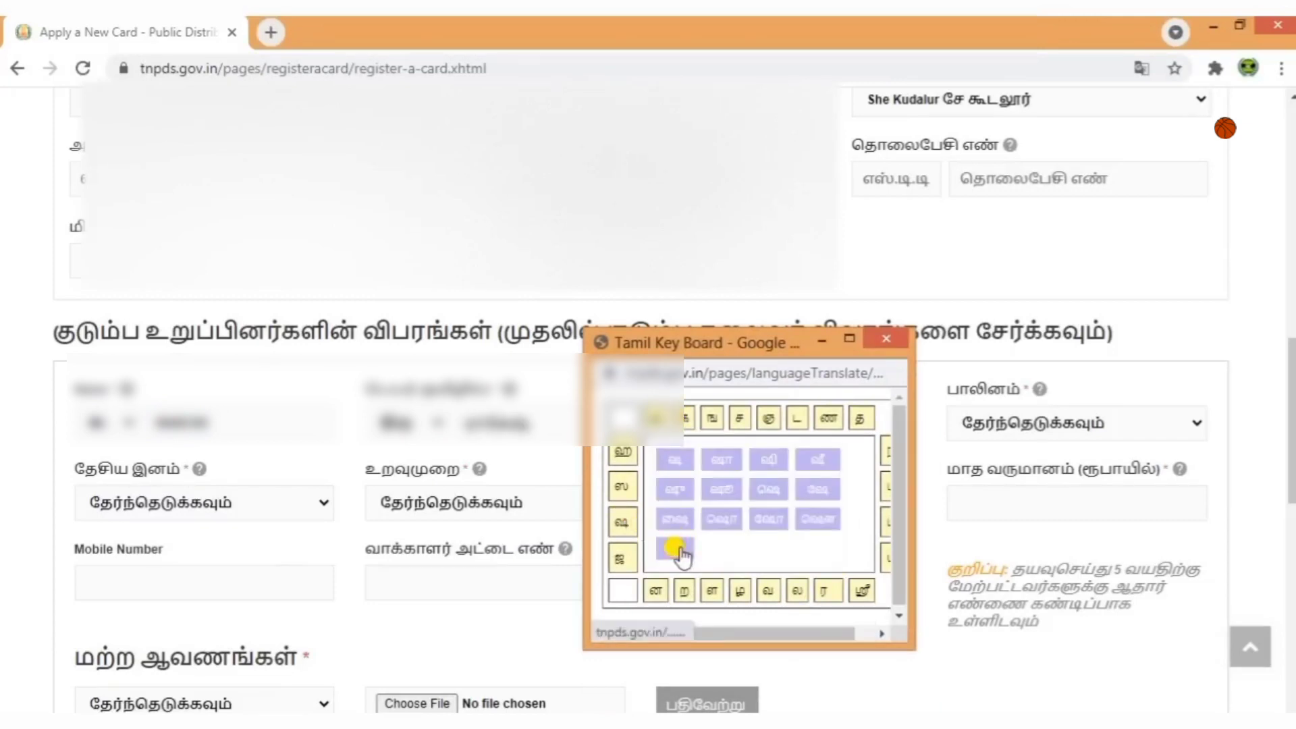
pyautogui.click(886, 338)
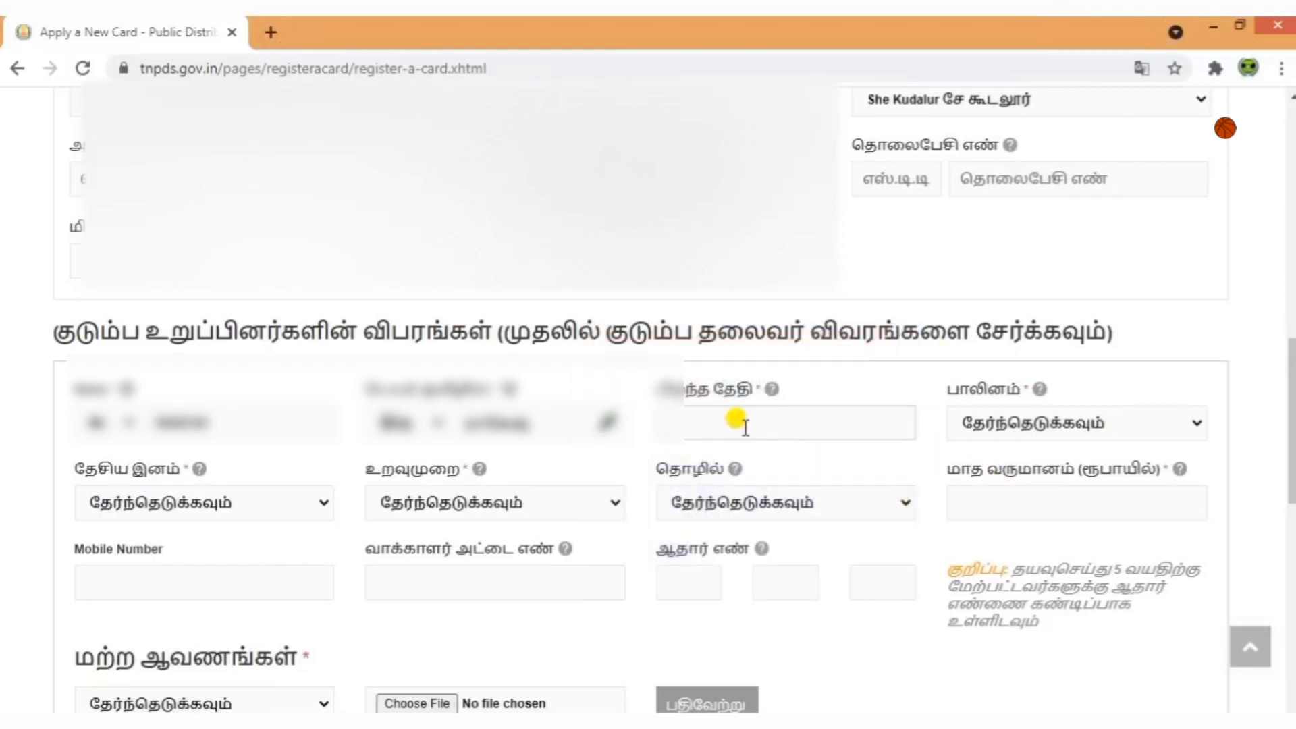
# Set the birth date to 12 June 1993 and the gender to ஆண்.
pyautogui.click(745, 426)
pyautogui.click(817, 464)
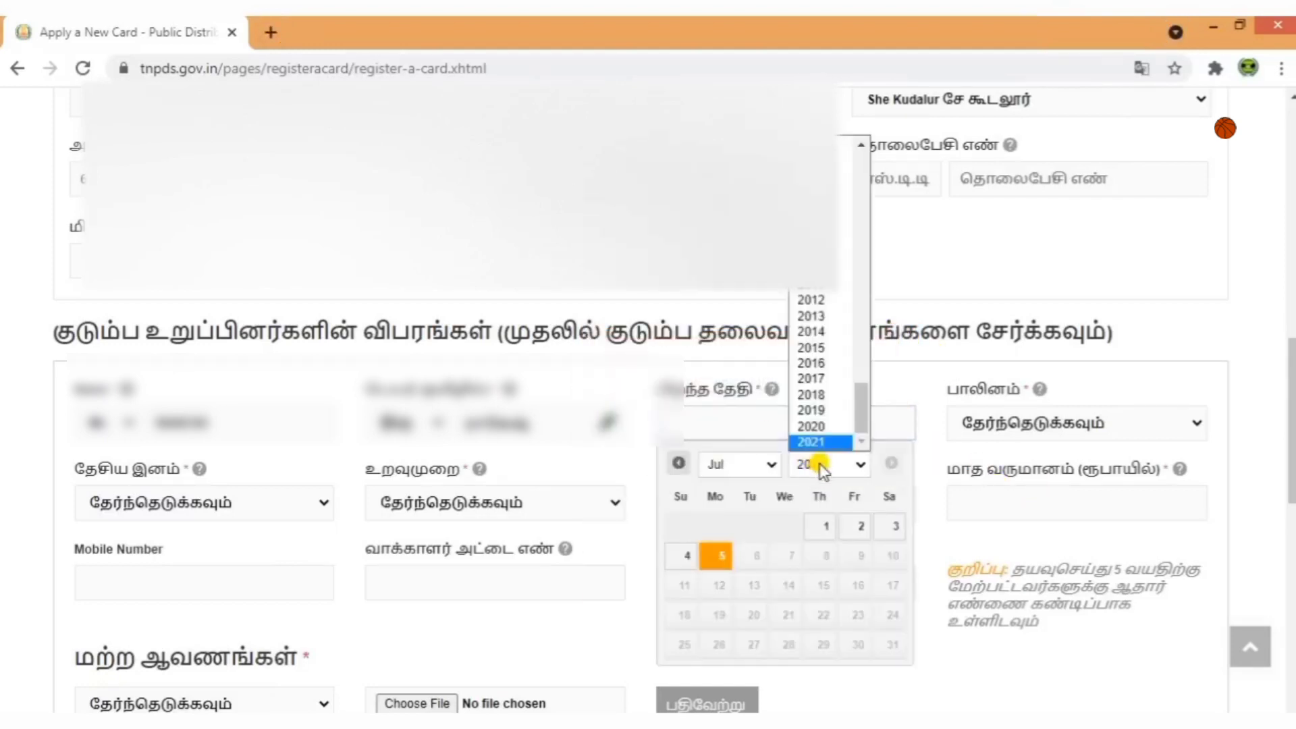
pyautogui.scroll(6, 818, 391)
pyautogui.scroll(-3, 818, 391)
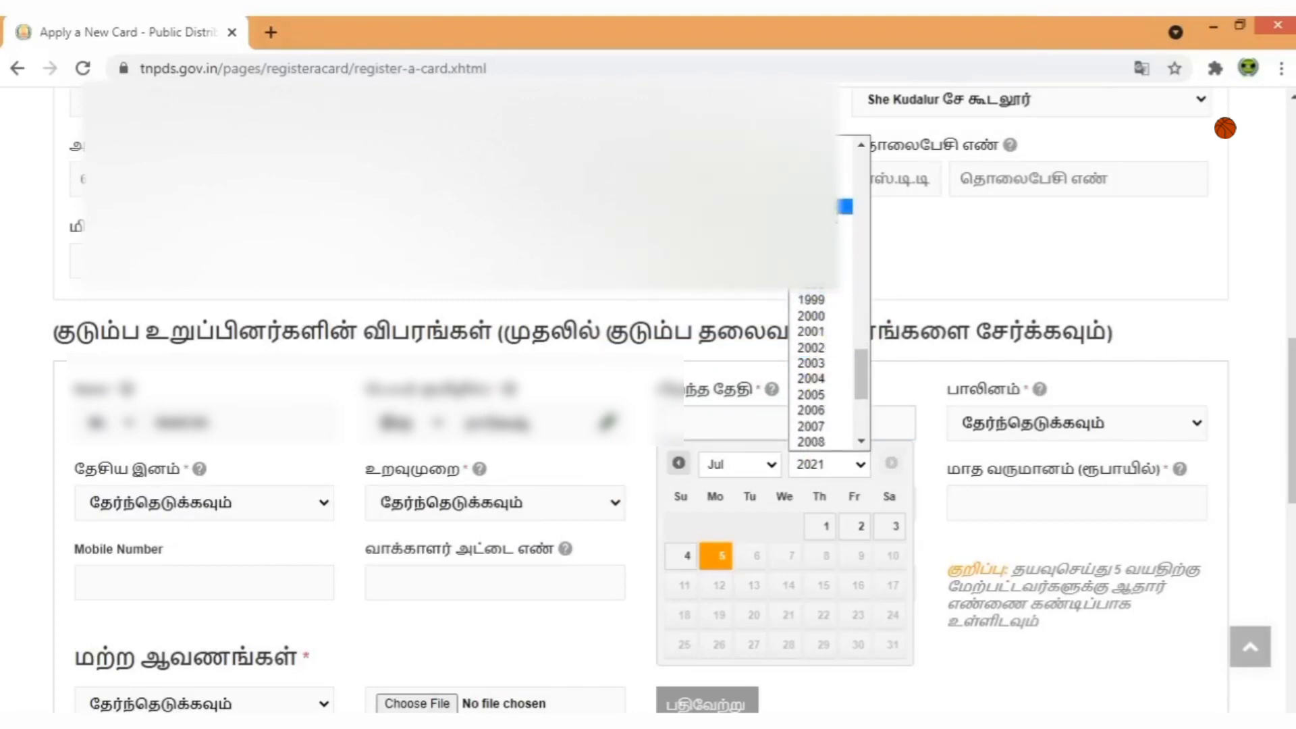
pyautogui.click(845, 206)
pyautogui.click(732, 463)
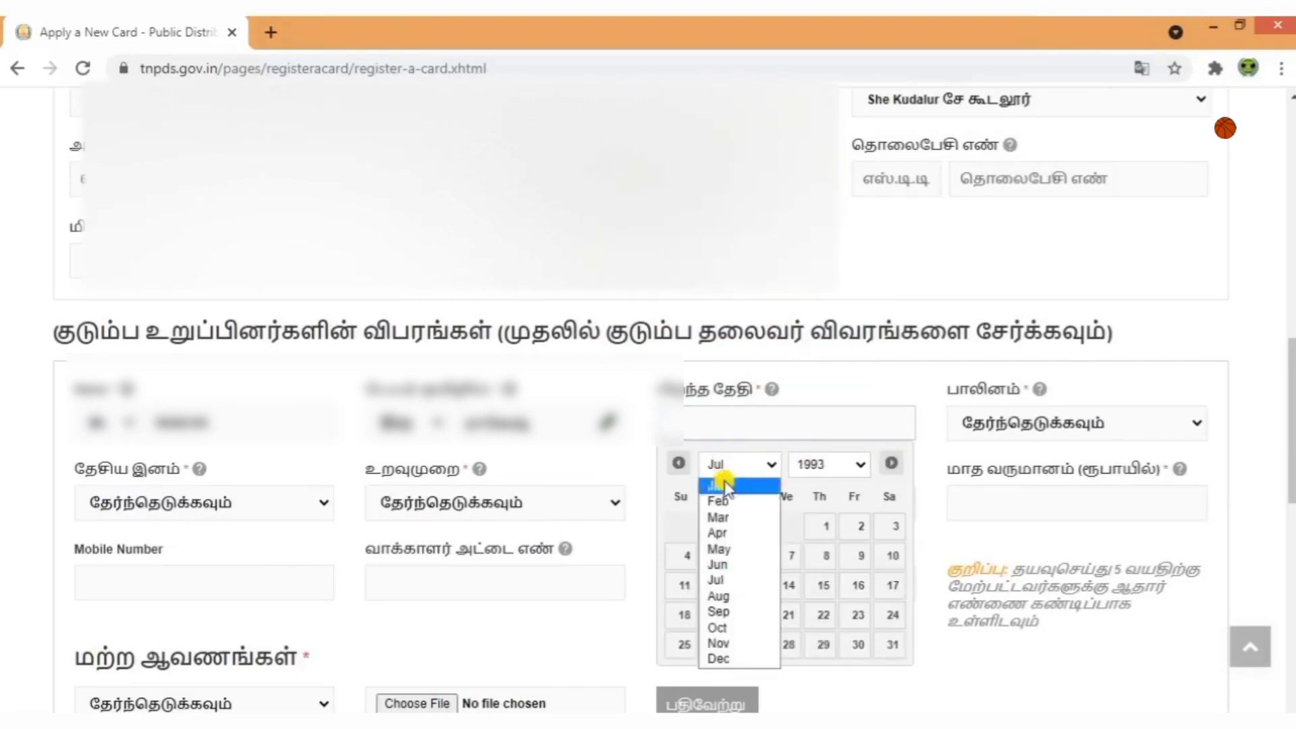
pyautogui.click(734, 566)
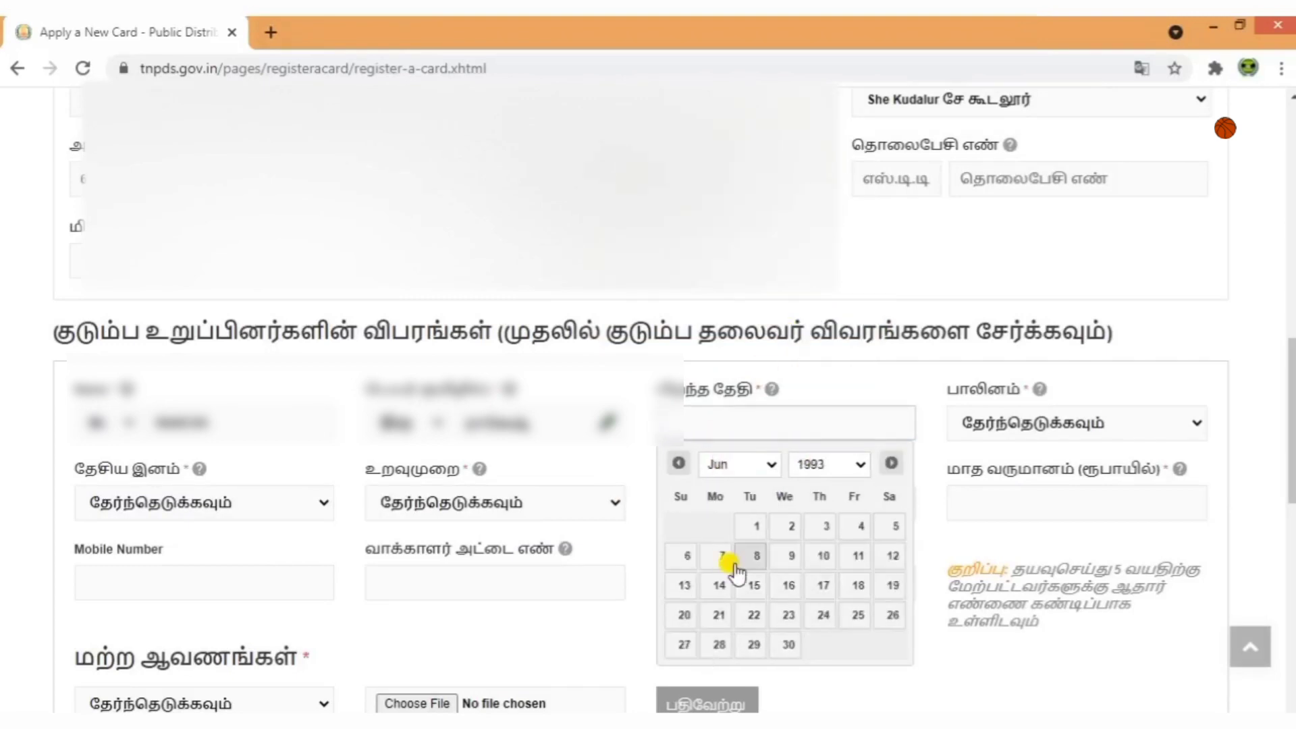
pyautogui.click(892, 557)
pyautogui.click(1033, 427)
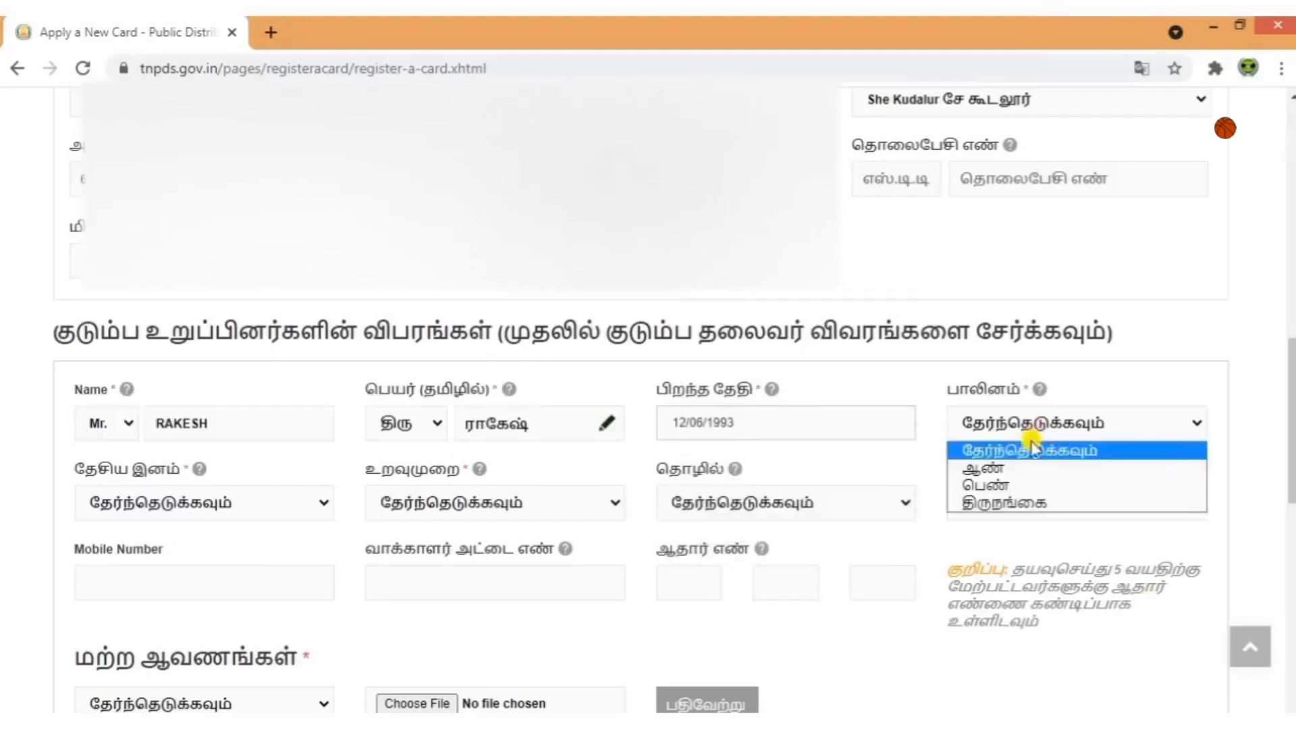
pyautogui.click(1009, 469)
pyautogui.scroll(-1, 347, 564)
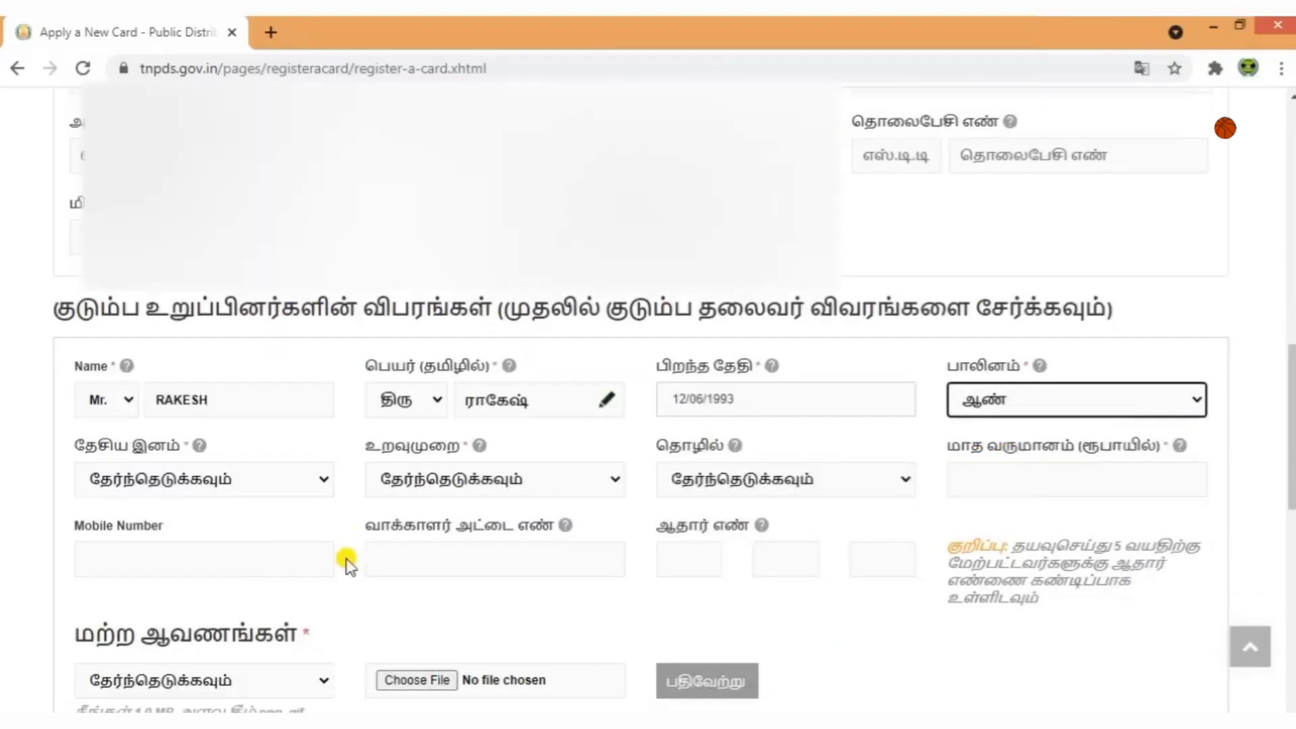
# Set nationality to இந்தியன், relationship to Husband (கணவர்) and occupation to Others.
pyautogui.click(202, 402)
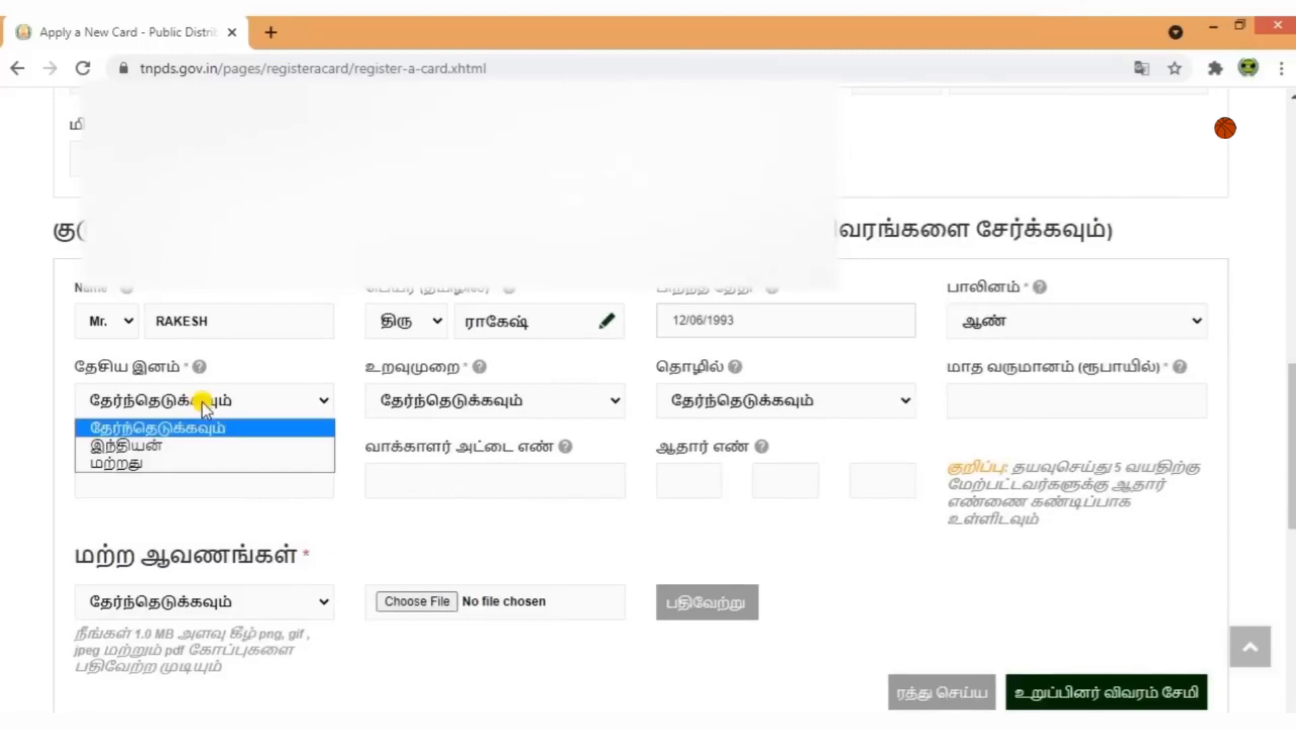
pyautogui.click(194, 447)
pyautogui.click(436, 401)
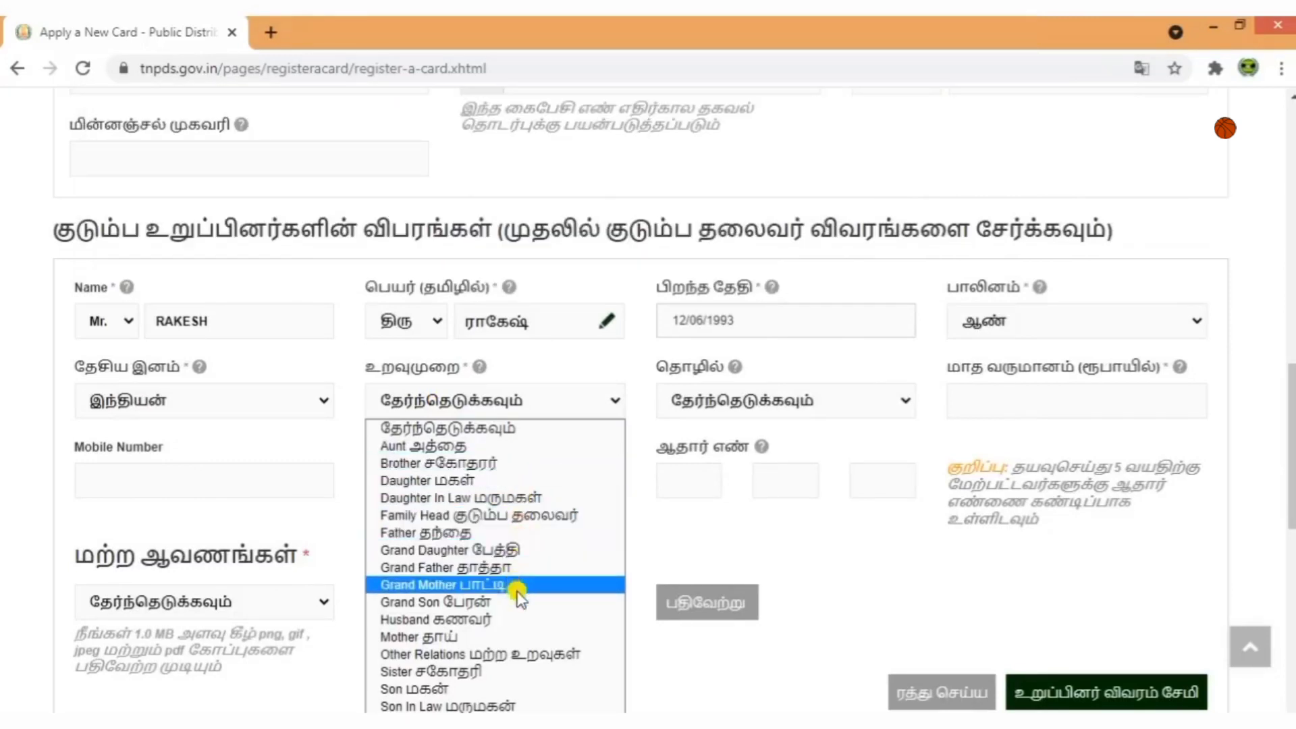
pyautogui.click(491, 621)
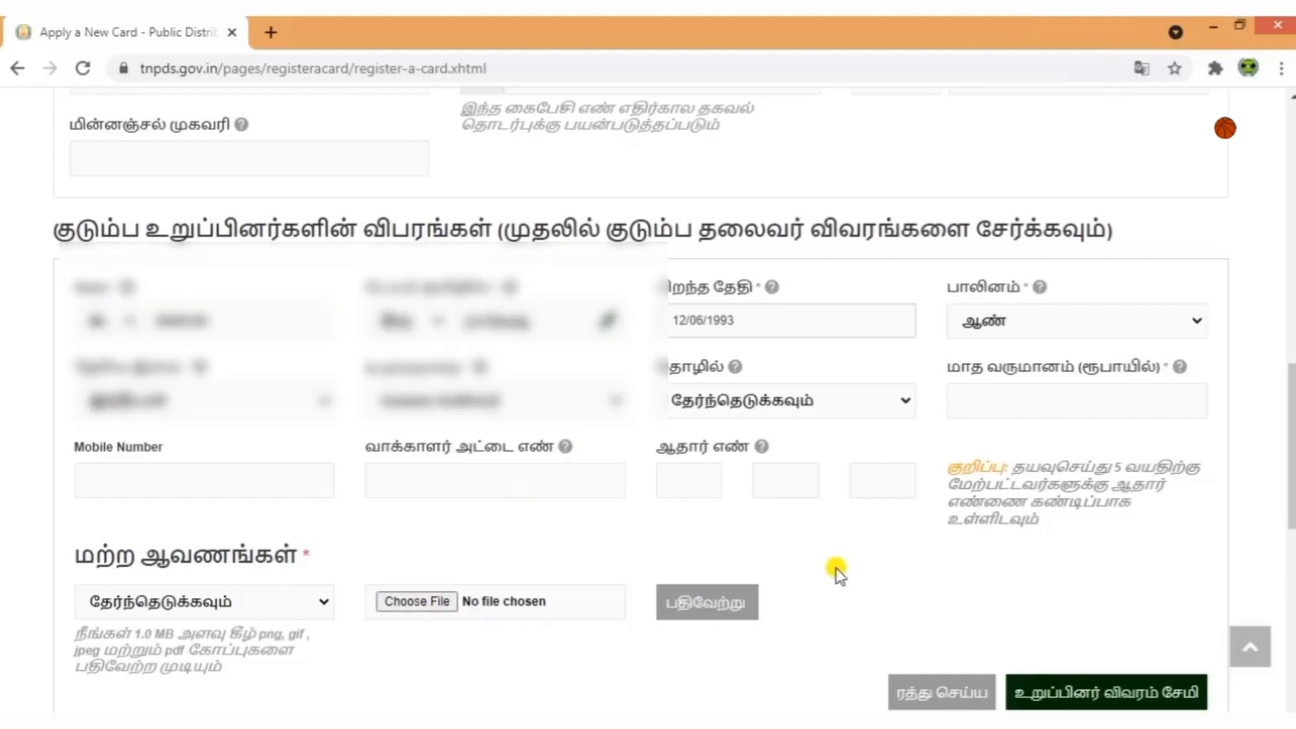
pyautogui.click(800, 404)
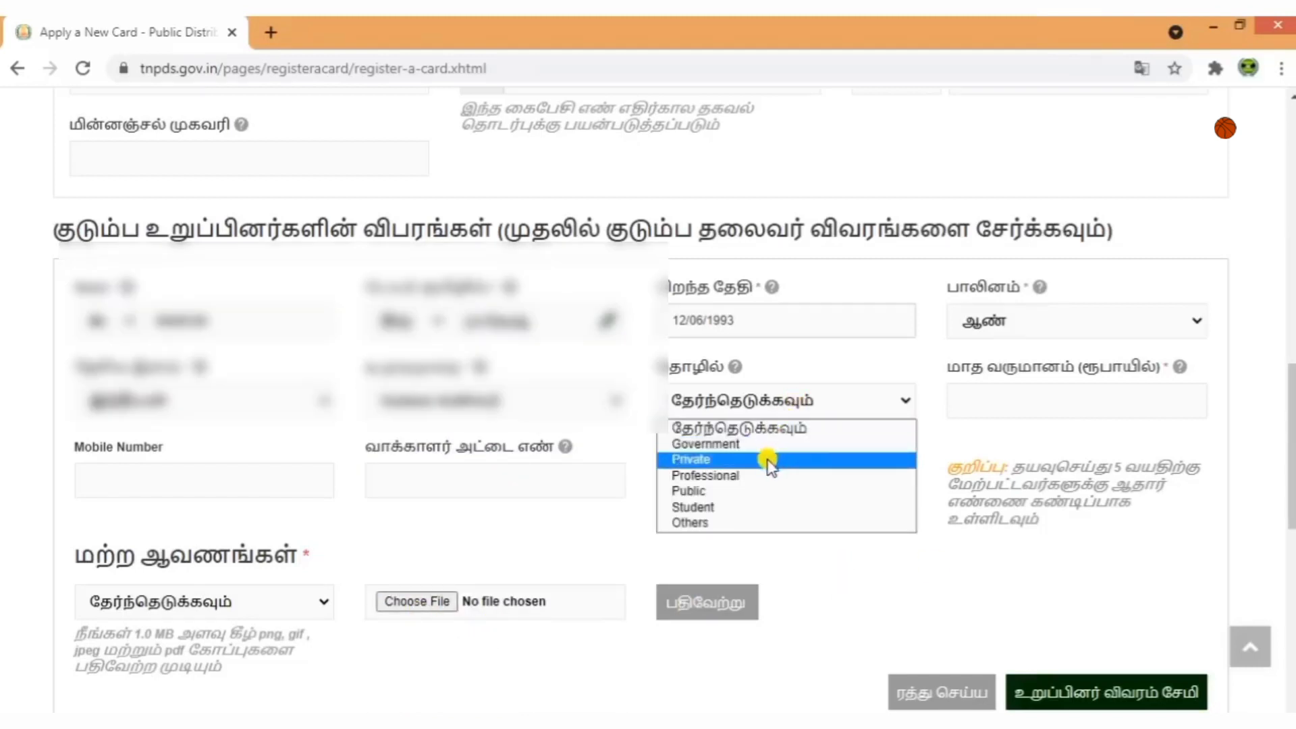
pyautogui.click(743, 521)
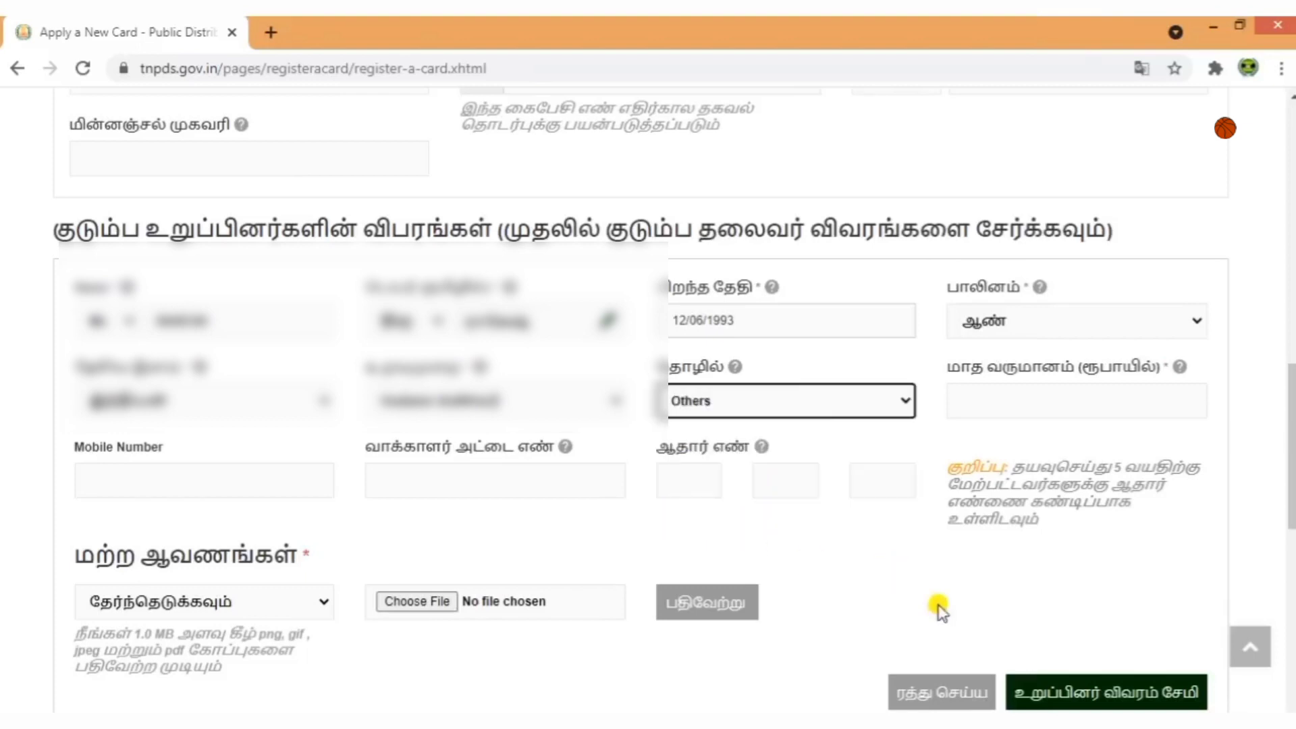
# Enter monthly income 10000 and the member's 12-digit Aadhaar number.
pyautogui.click(1028, 402)
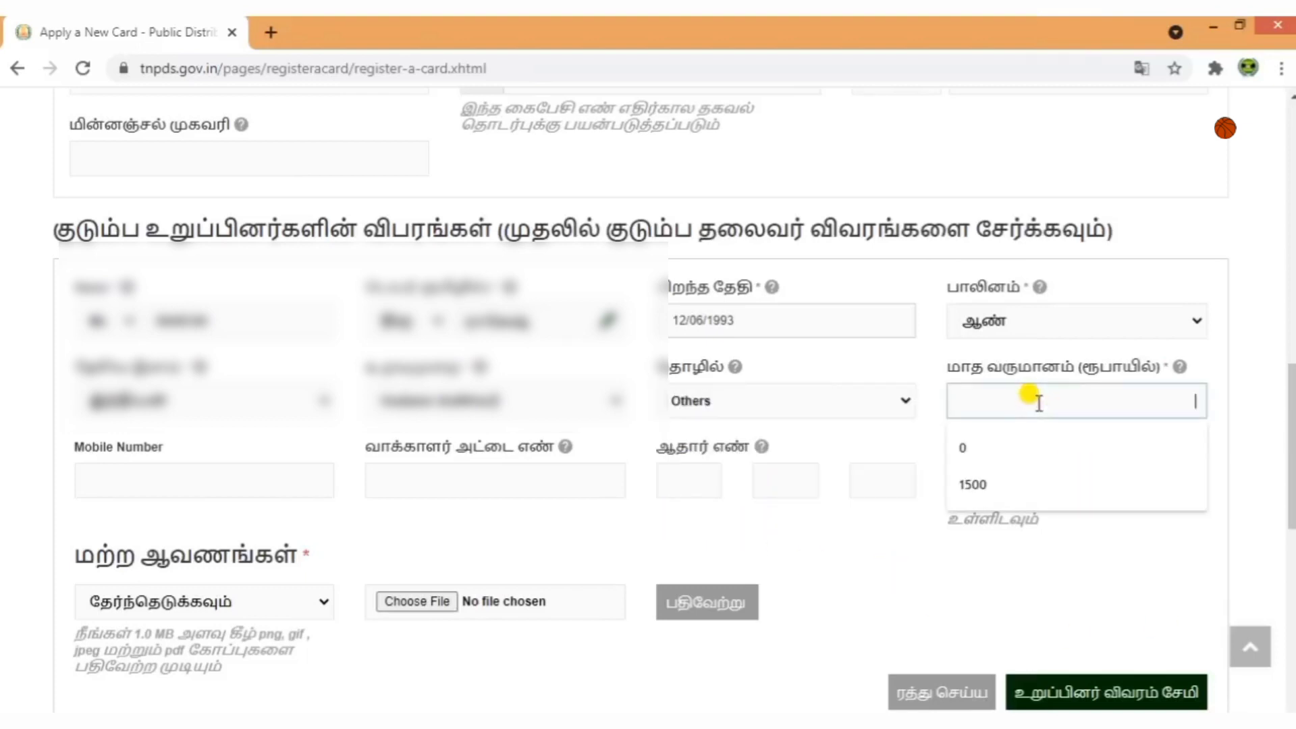
pyautogui.write('10000')
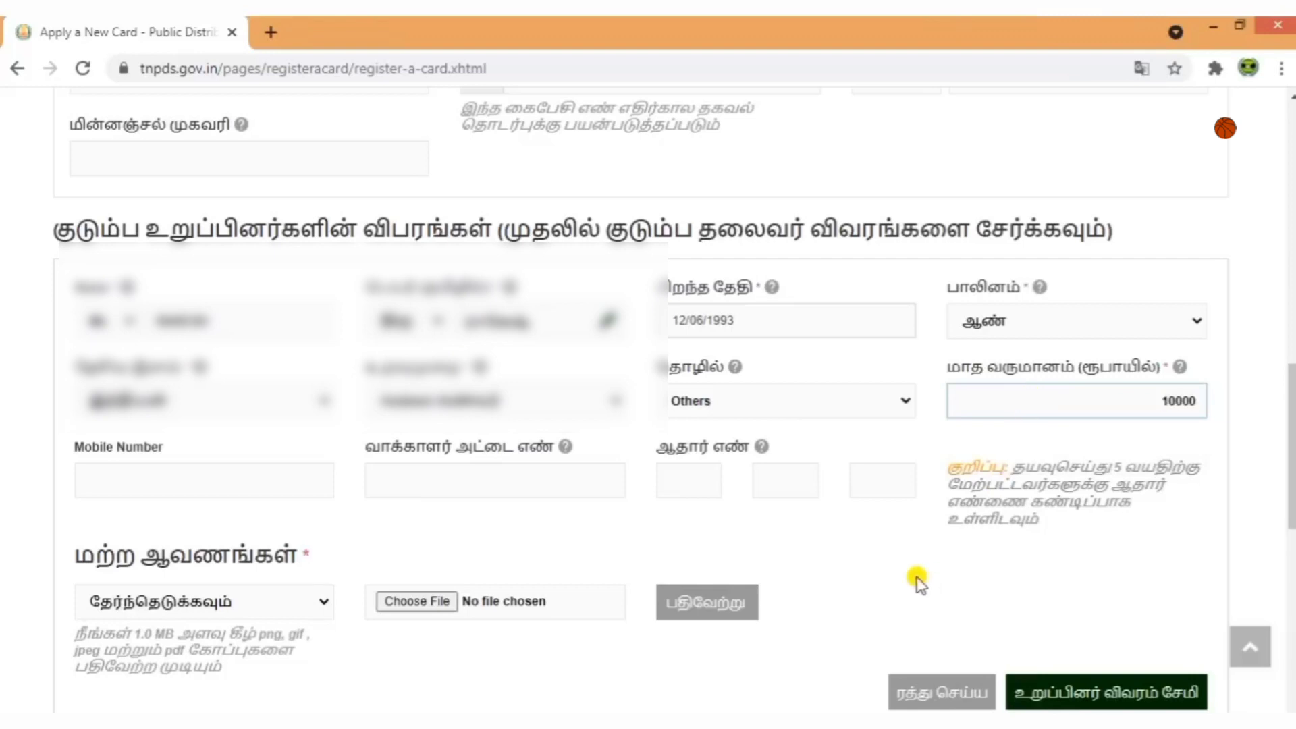
pyautogui.click(917, 579)
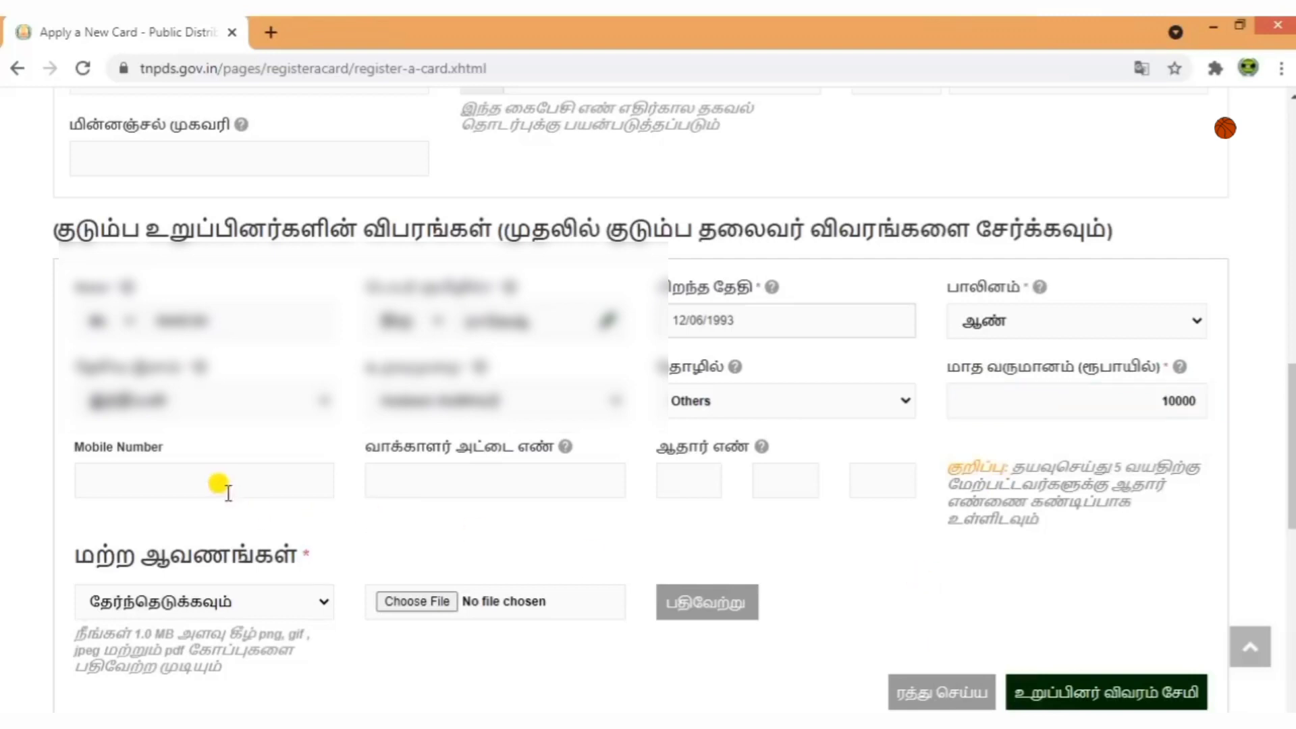
pyautogui.moveTo(525, 487)
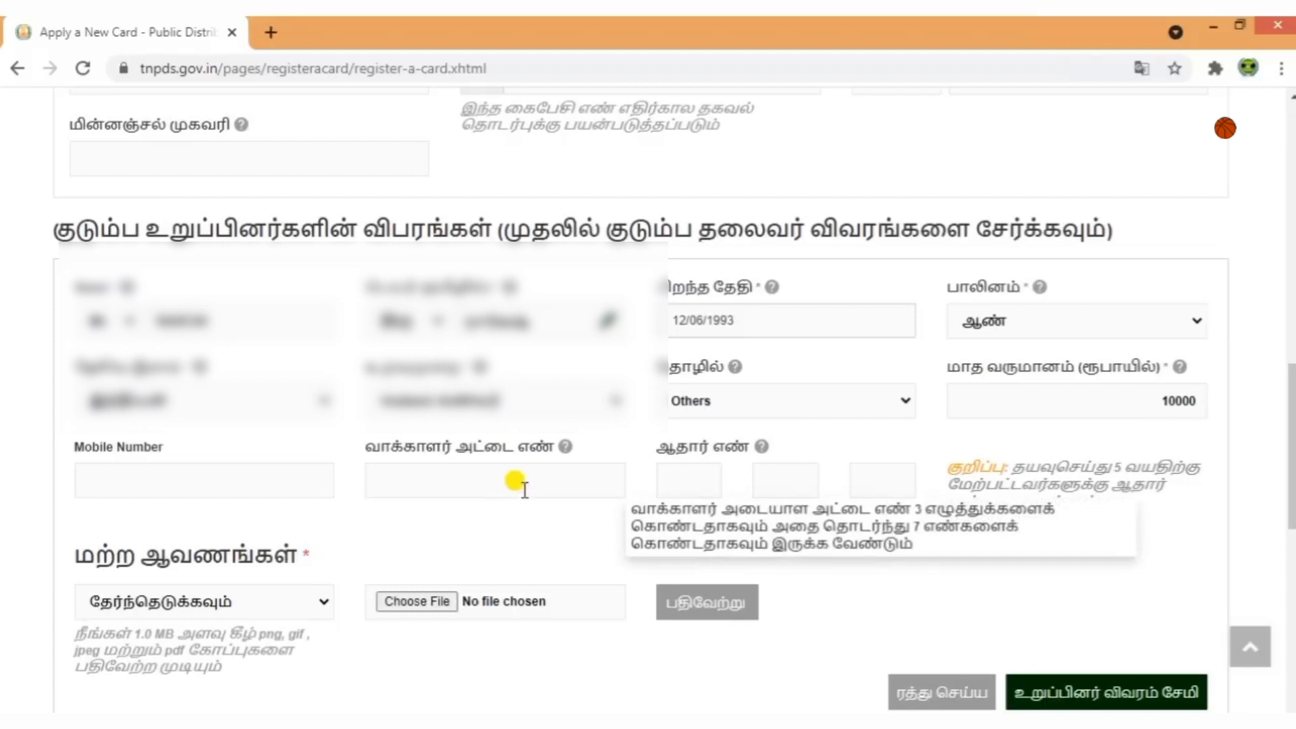
pyautogui.click(675, 480)
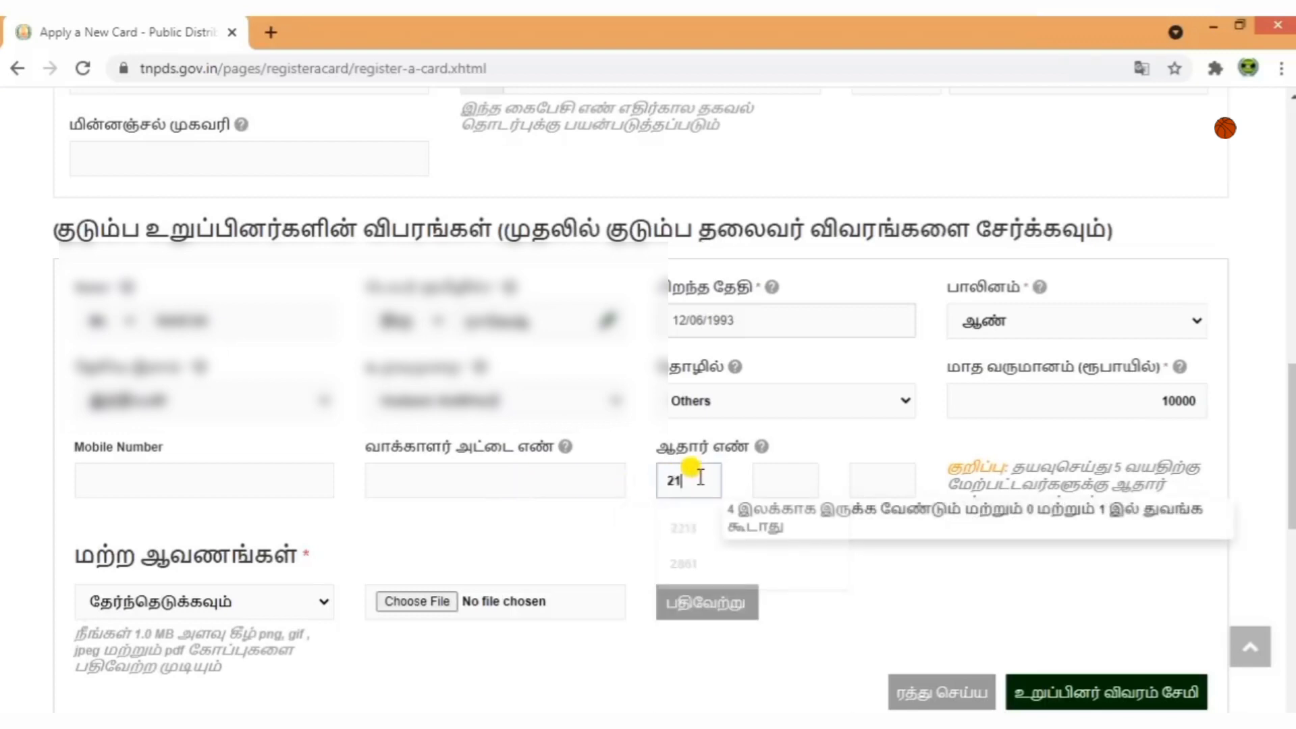
pyautogui.click(762, 476)
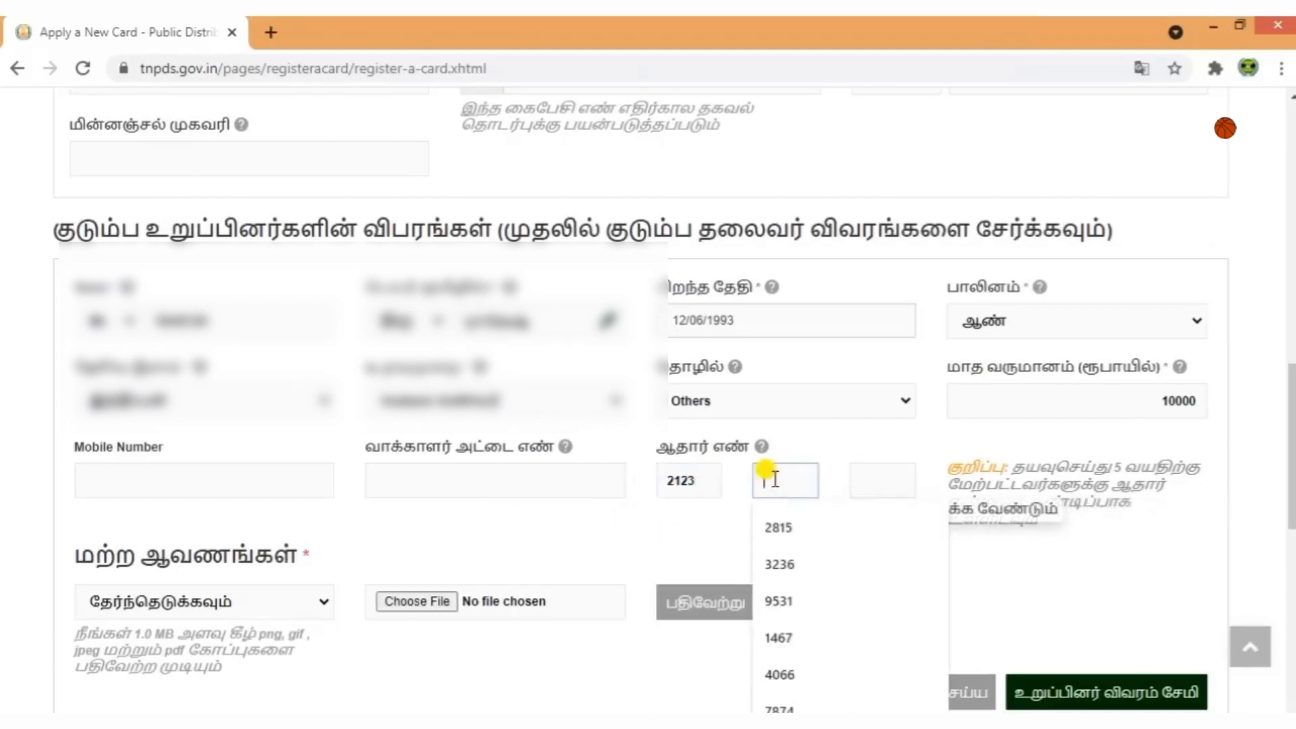
pyautogui.click(855, 480)
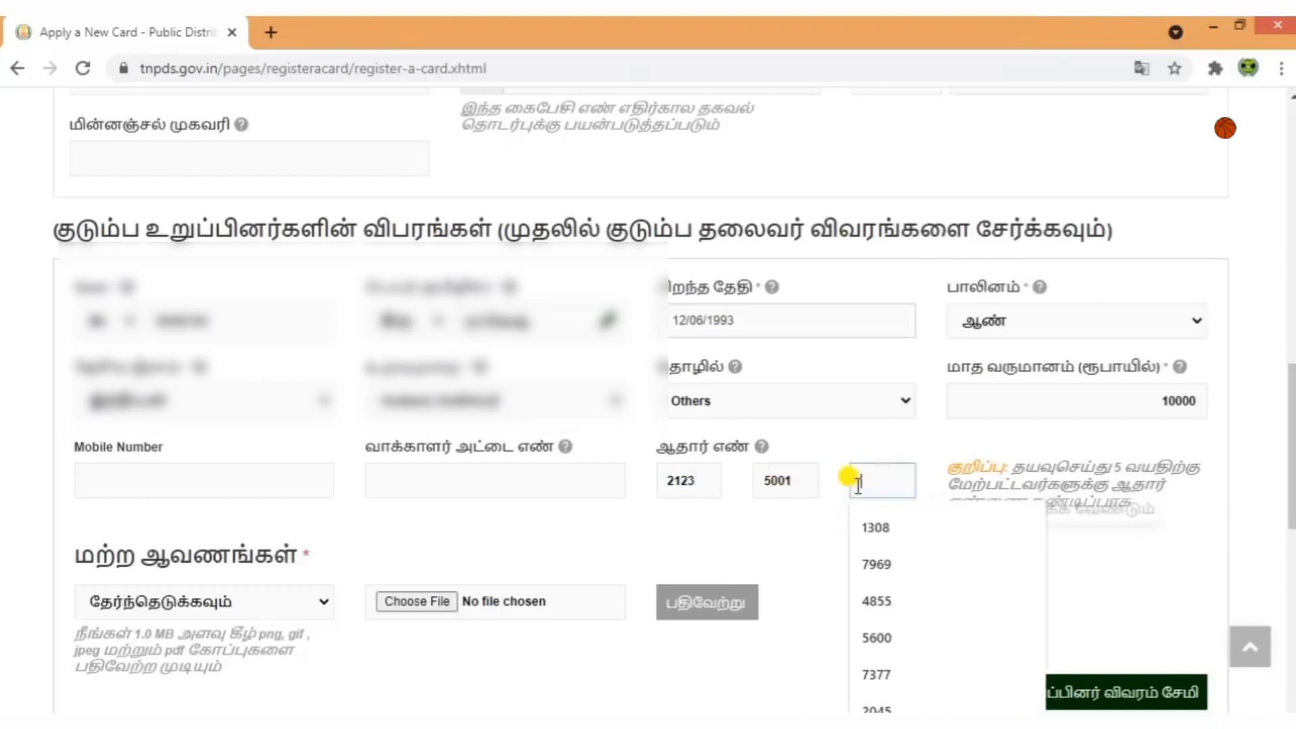
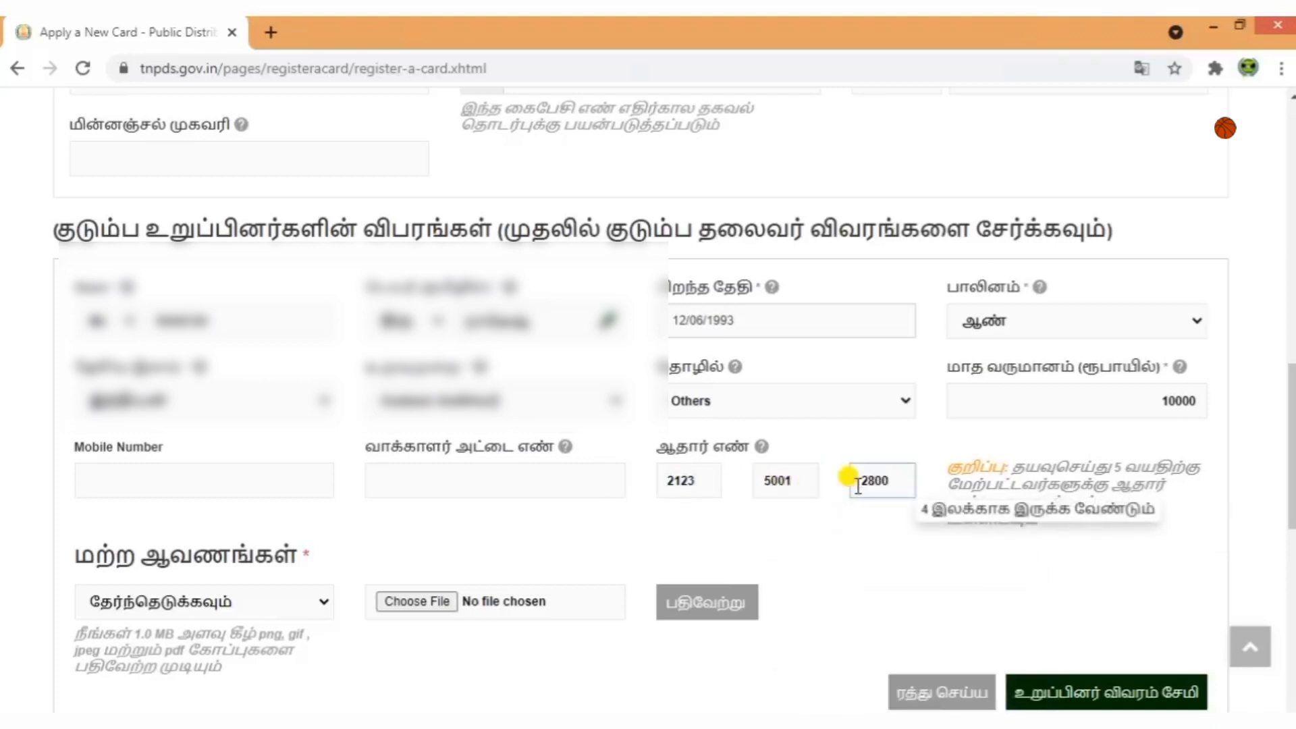
pyautogui.click(876, 550)
pyautogui.scroll(-3, 876, 550)
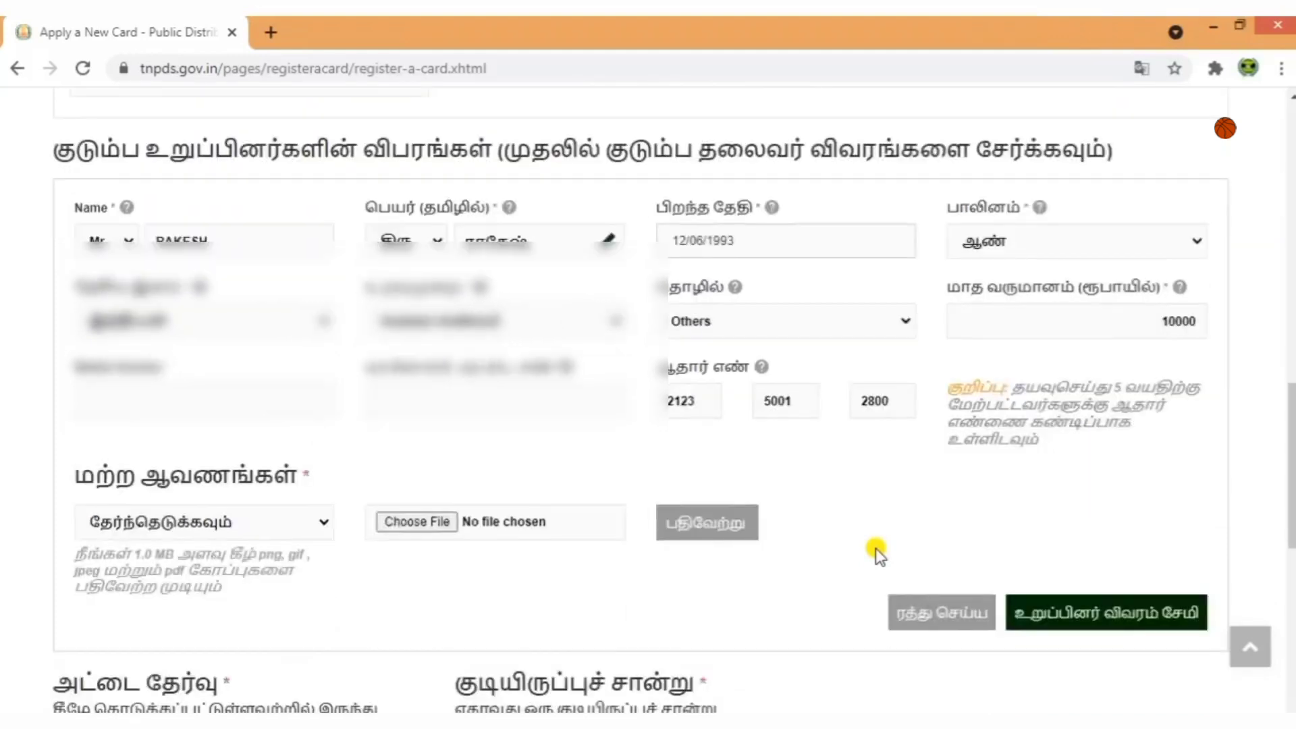
# Upload download.jpg as the second member's ஆதார் அட்டை (Aadhaar card) under மற்ற ஆவணங்கள்.
pyautogui.moveTo(54, 350); pyautogui.dragTo(390, 338)
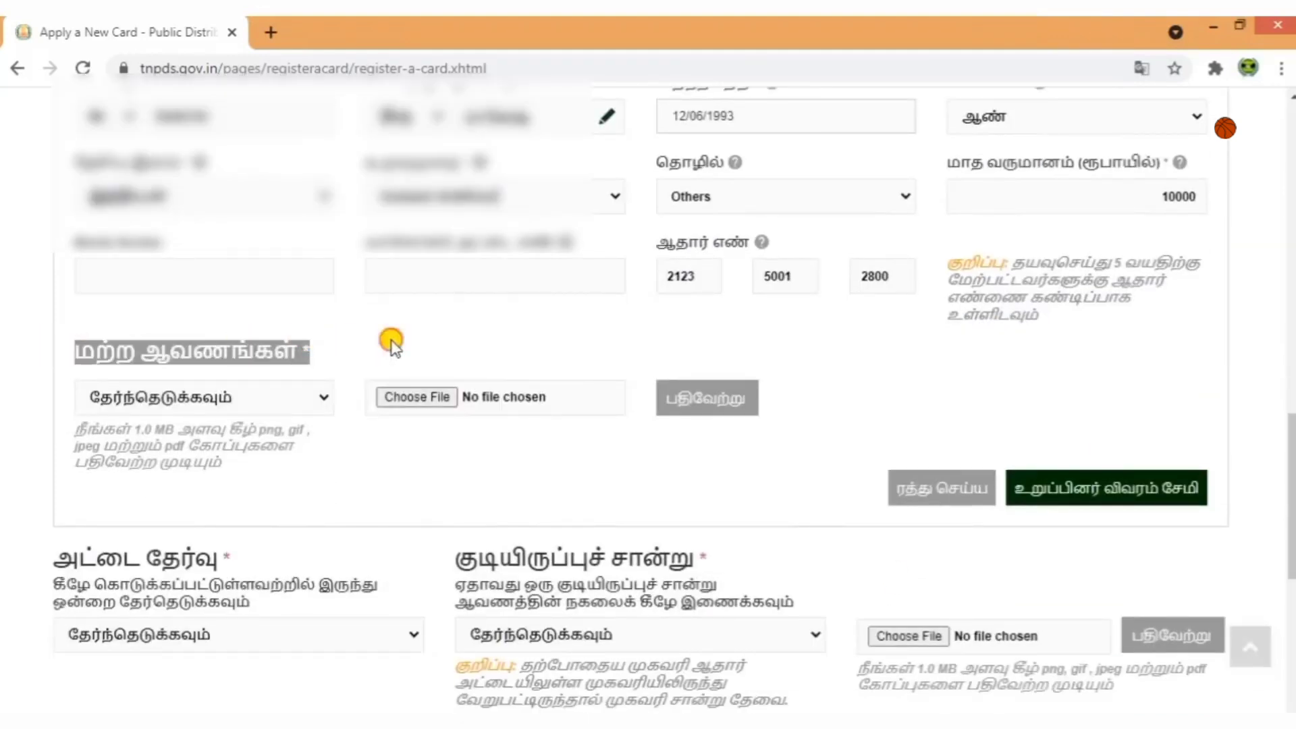
pyautogui.click(390, 338)
pyautogui.click(286, 395)
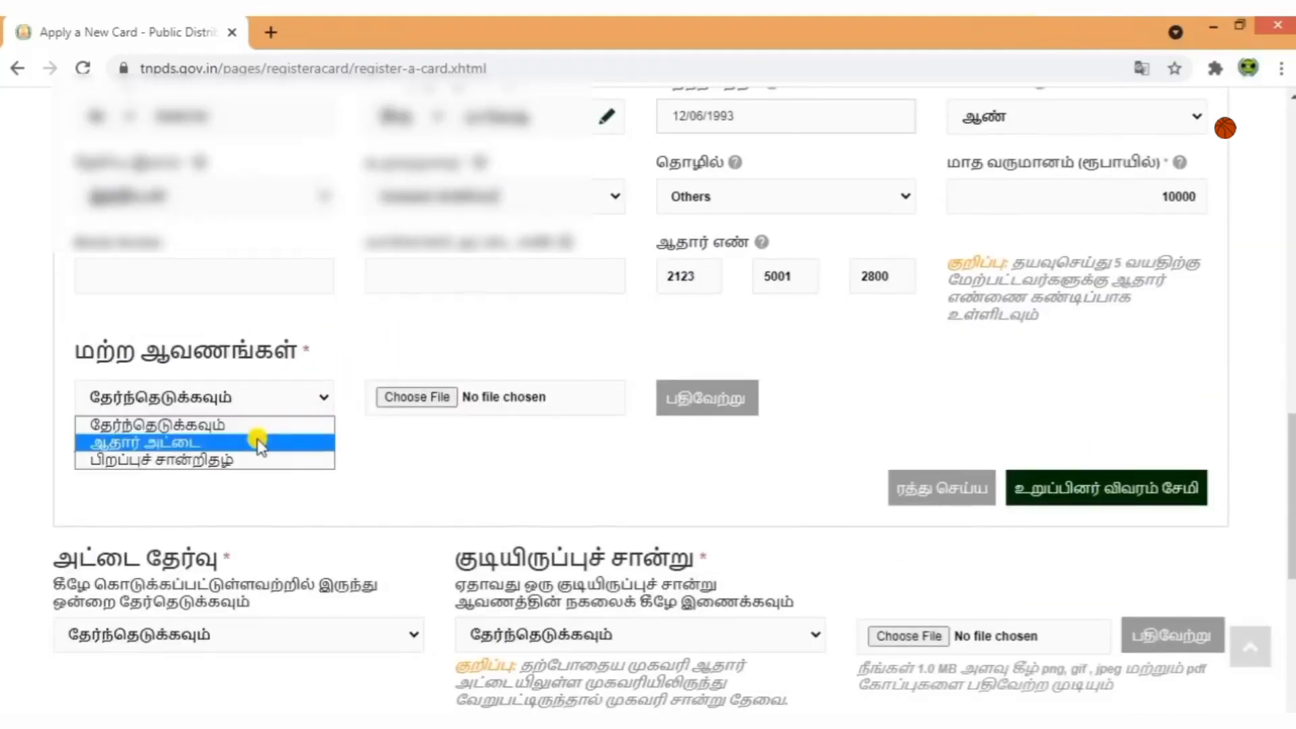
pyautogui.click(259, 442)
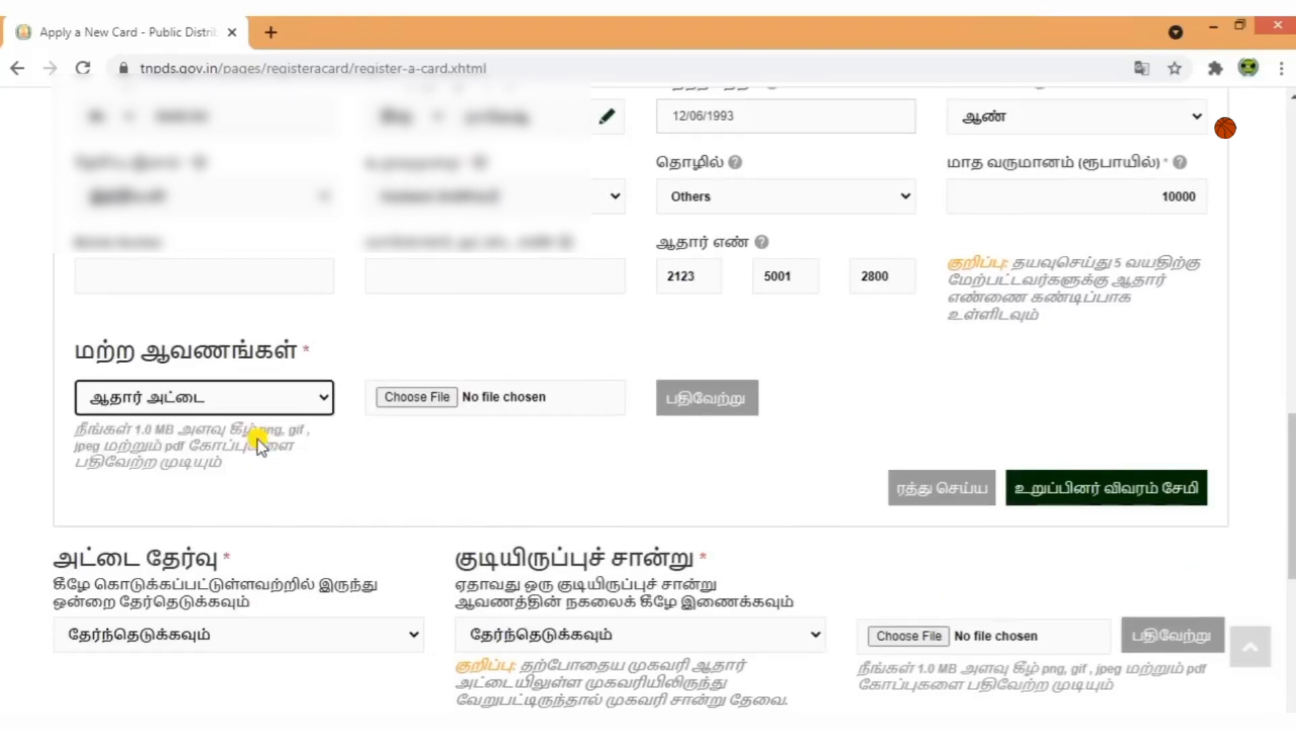
pyautogui.click(440, 398)
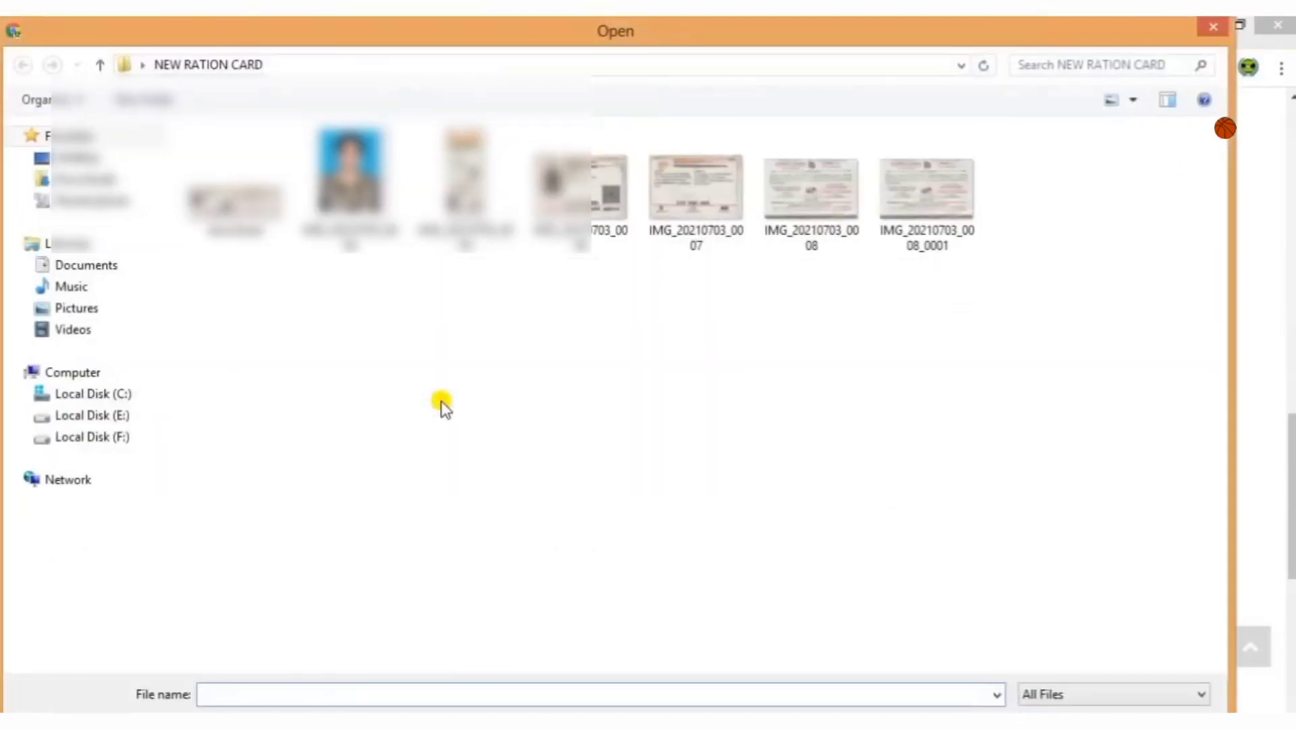
pyautogui.doubleClick(260, 223)
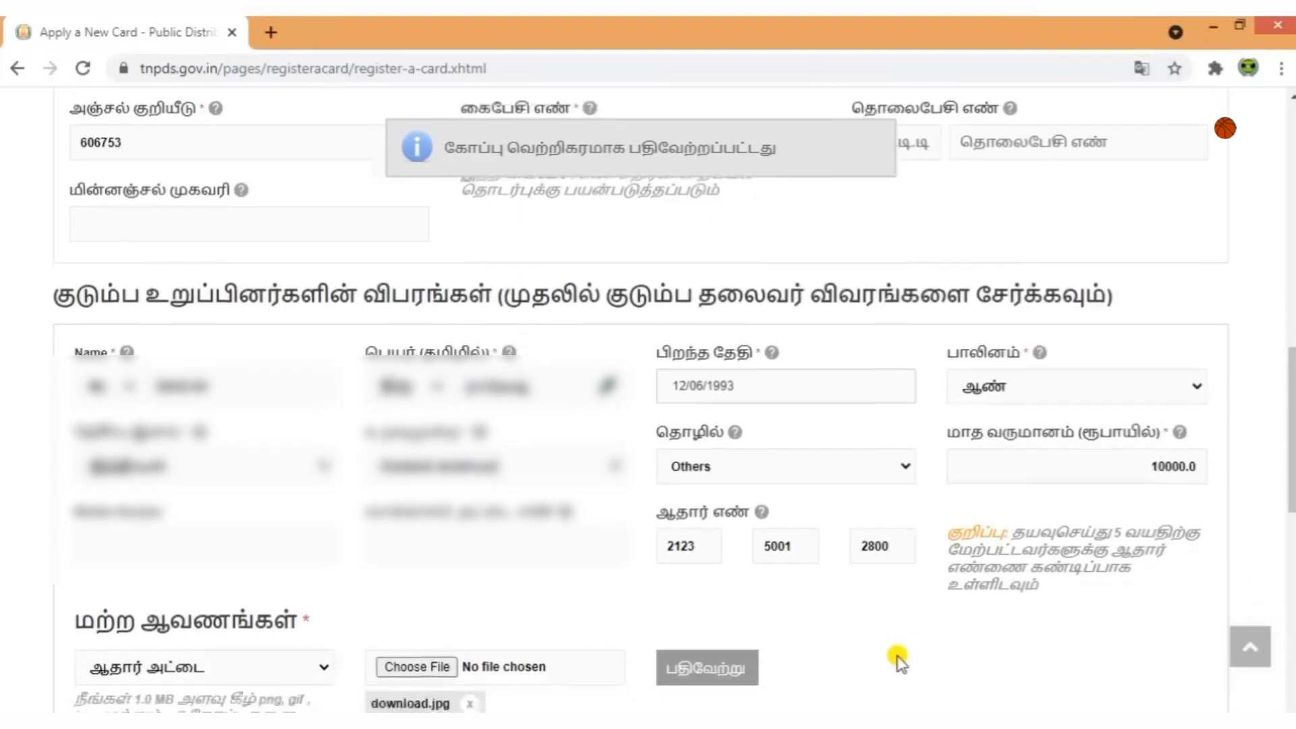
pyautogui.scroll(-5, 899, 658)
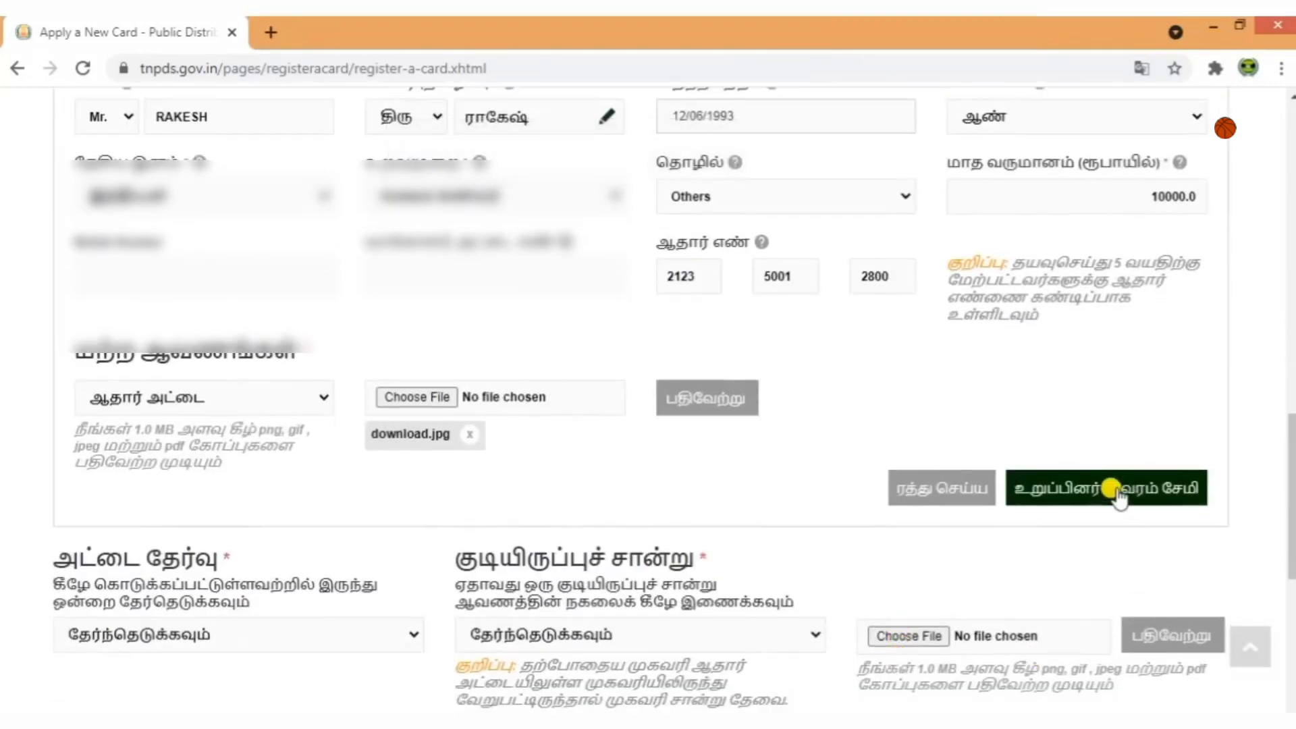
# Save the husband's details so a கணவர் row joins the family head in the members table.
pyautogui.click(1113, 490)
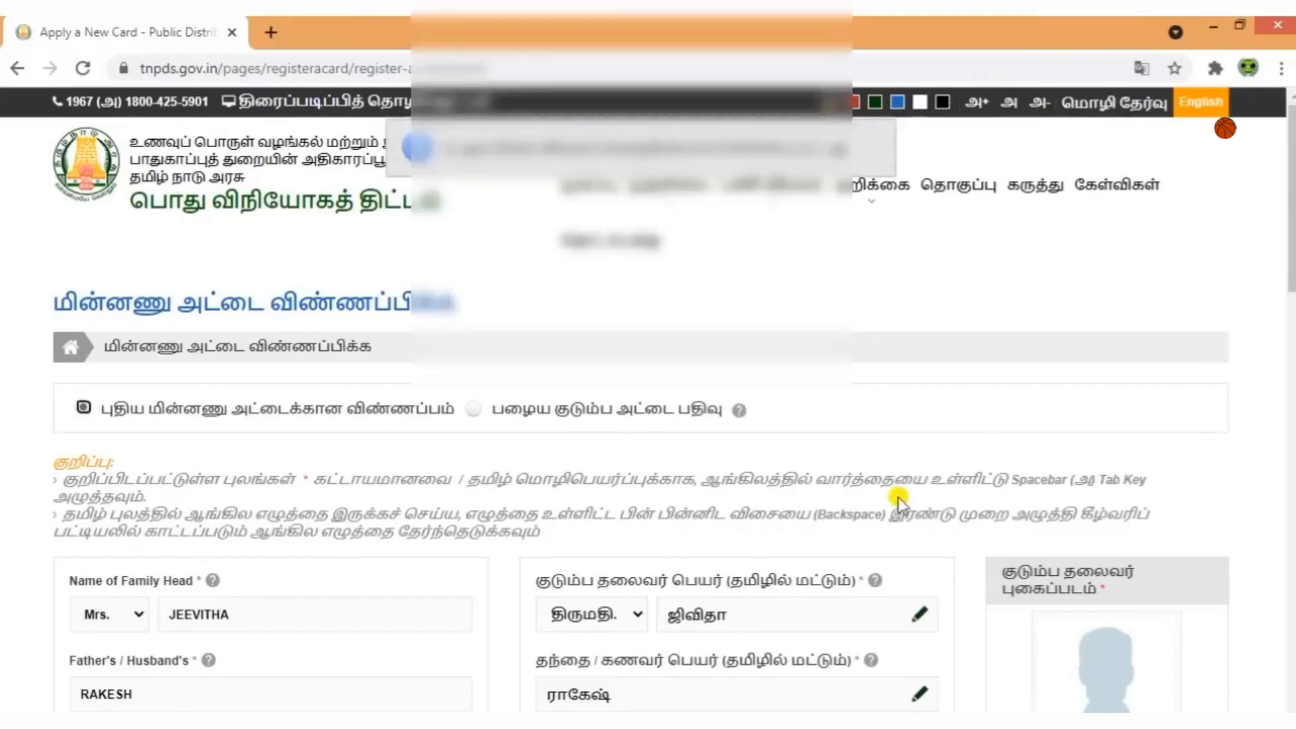
pyautogui.scroll(-10, 896, 495)
pyautogui.scroll(-3, 898, 500)
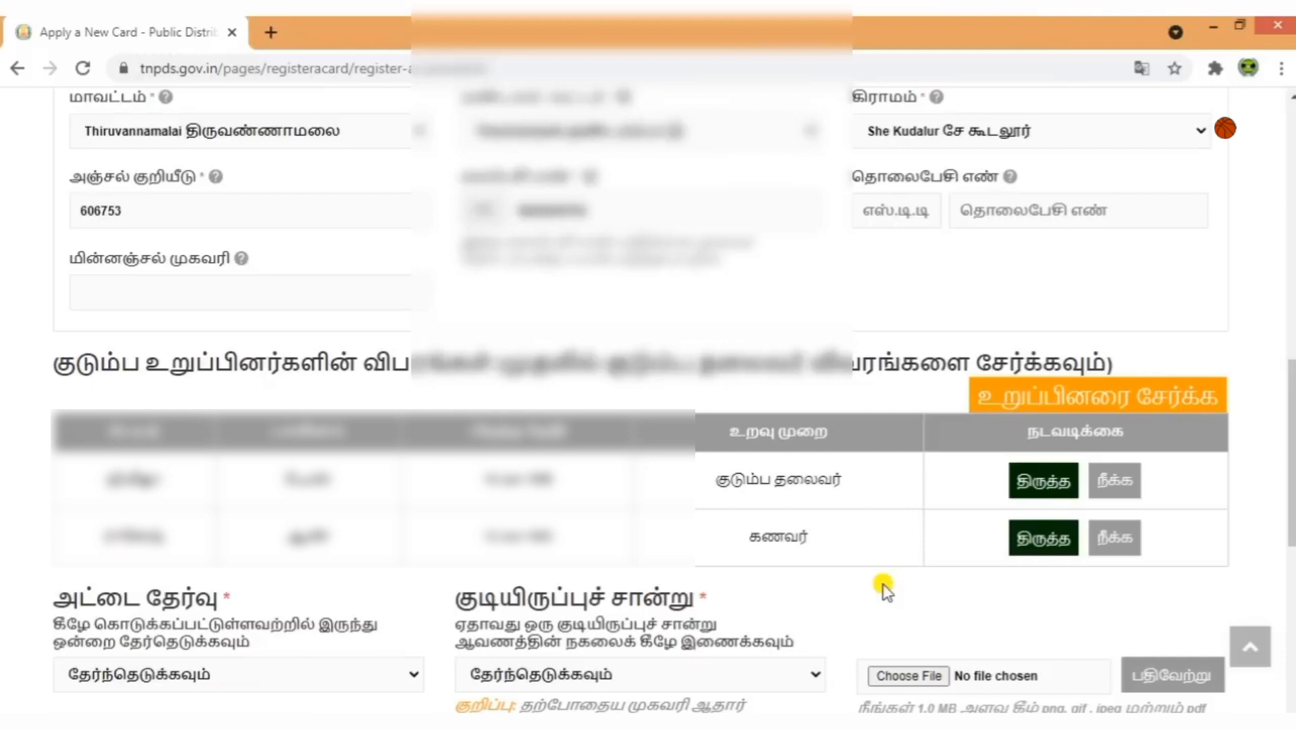
# Upload the passport photo file as the family head's photograph.
pyautogui.scroll(10, 884, 588)
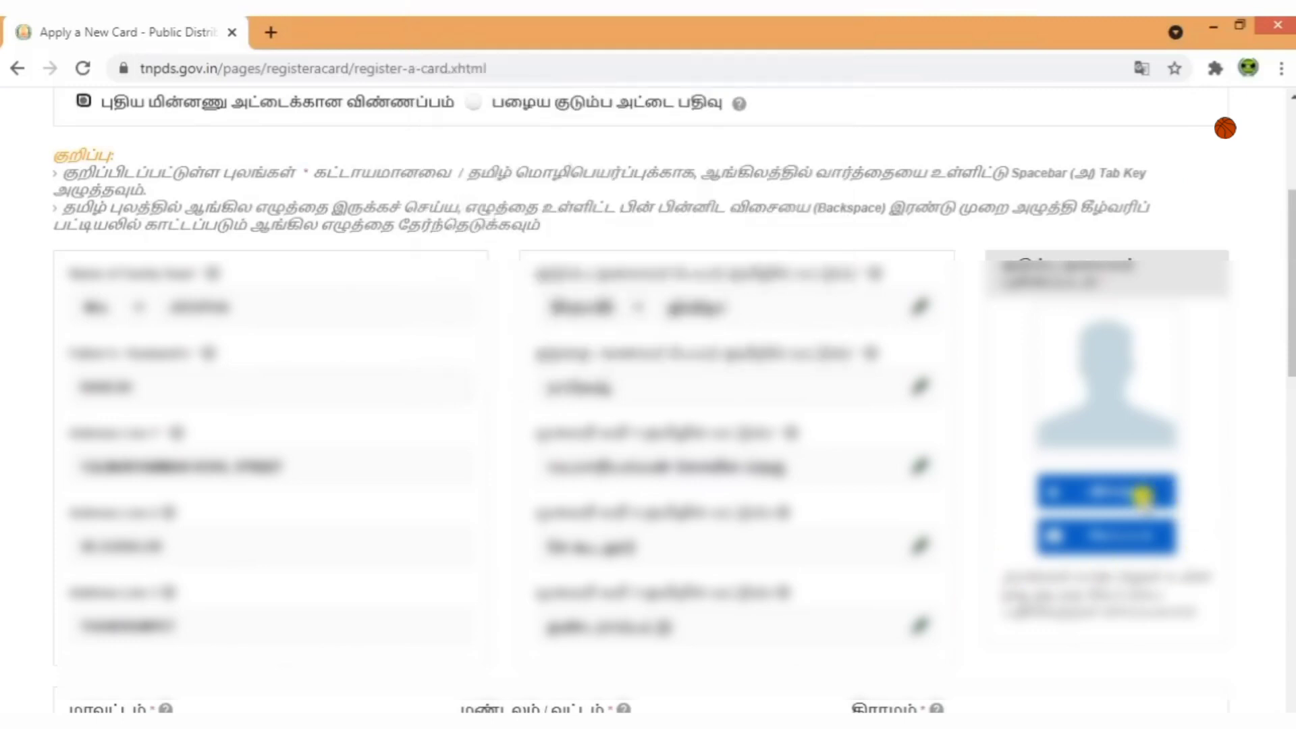
pyautogui.click(1126, 493)
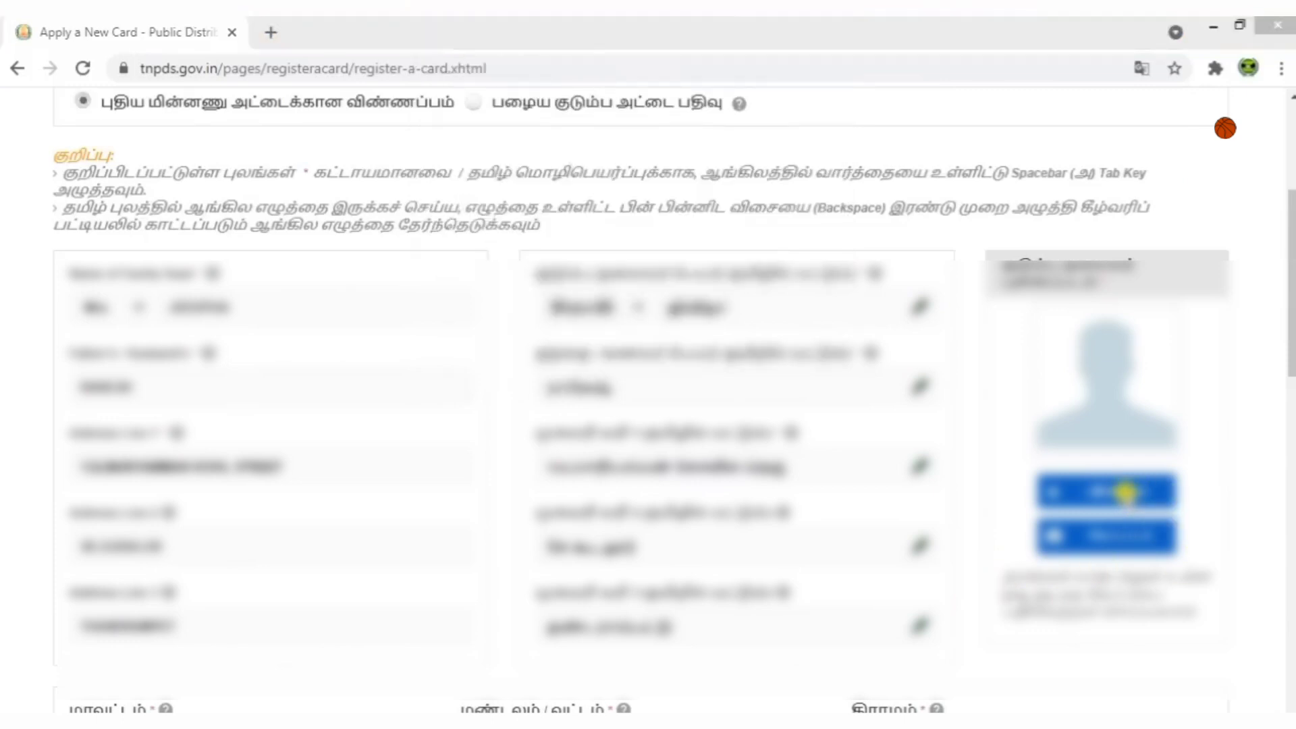
pyautogui.click(341, 200)
pyautogui.doubleClick(342, 200)
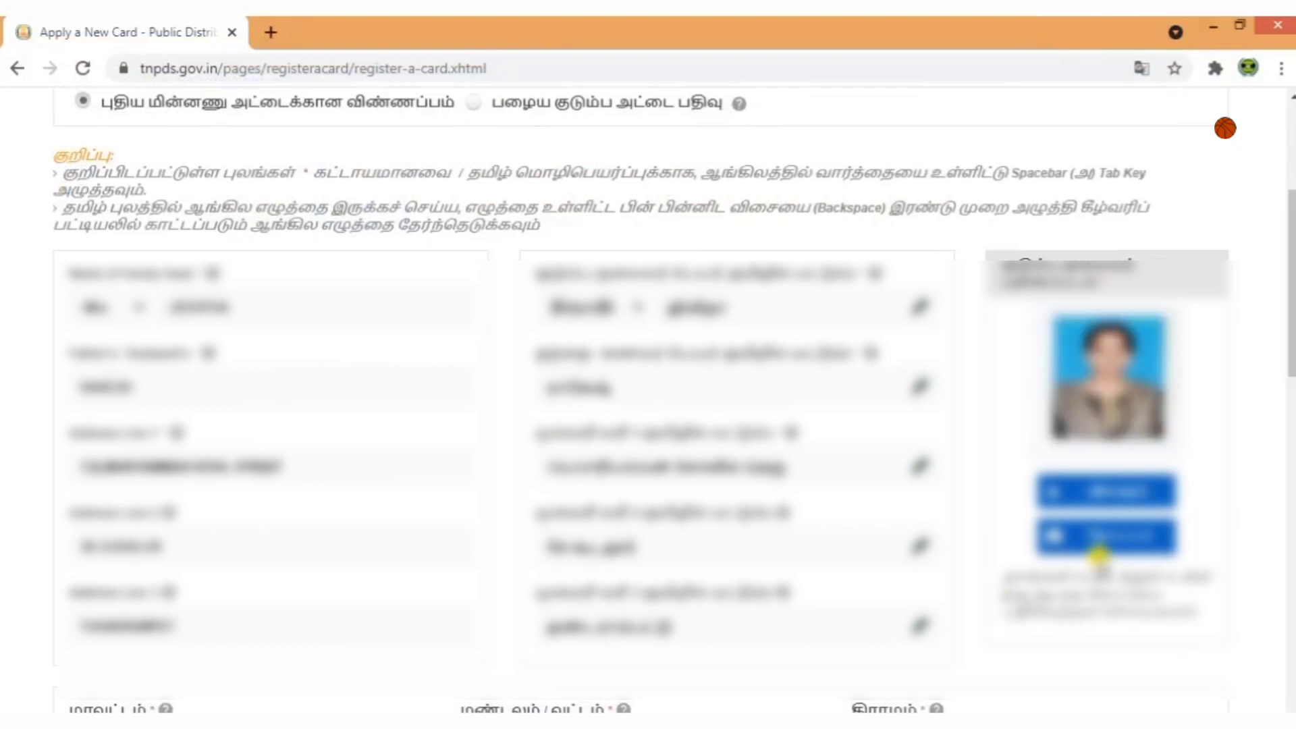
pyautogui.scroll(-15, 1089, 626)
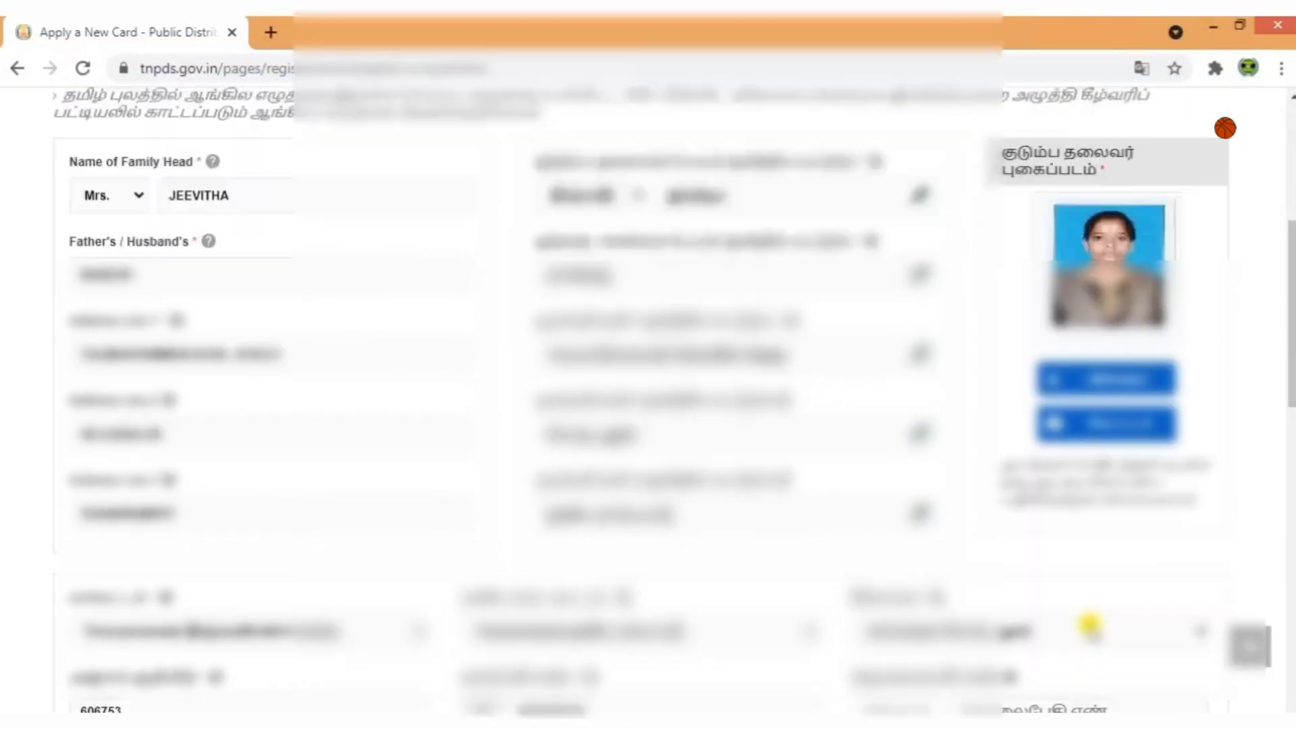
pyautogui.scroll(-3, 1089, 625)
pyautogui.scroll(3, 1089, 625)
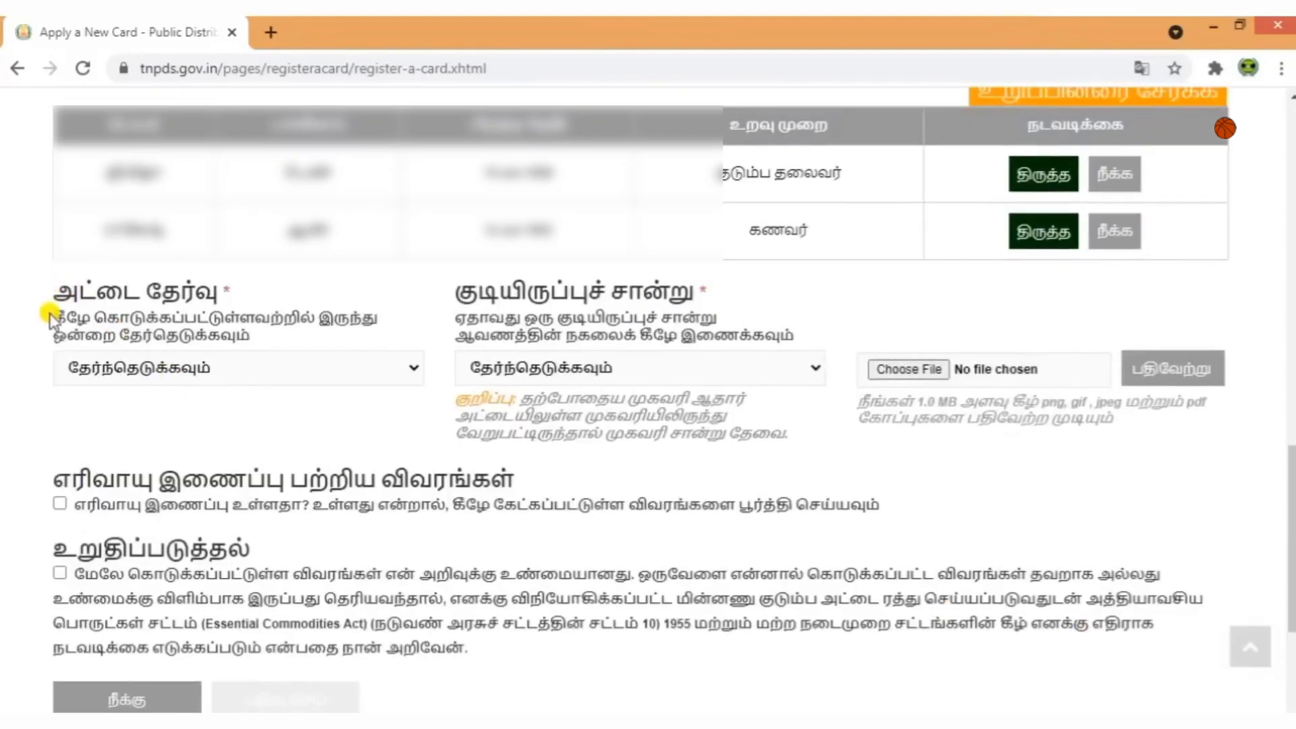
# Set அட்டை தேர்வு to "Rice Card அரிசி அட்டை".
pyautogui.moveTo(52, 314); pyautogui.dragTo(345, 306)
pyautogui.click(382, 302)
pyautogui.click(306, 371)
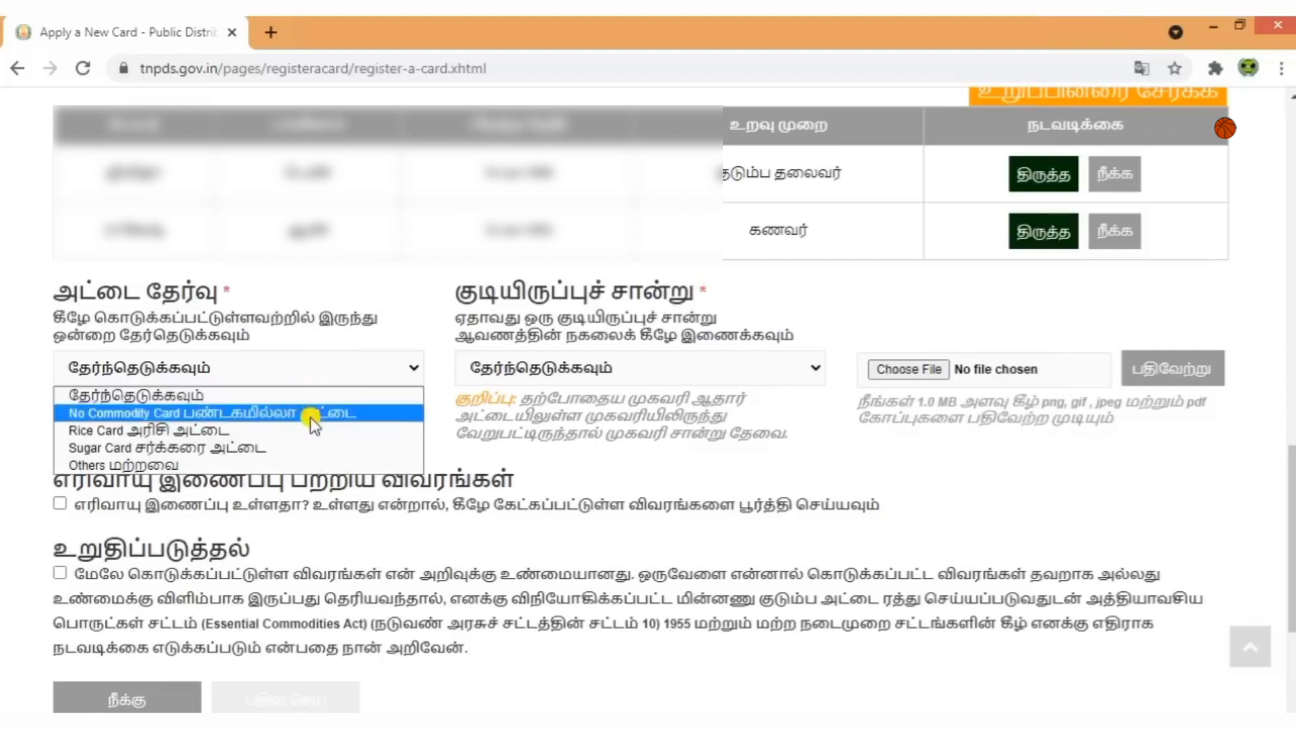
pyautogui.click(177, 431)
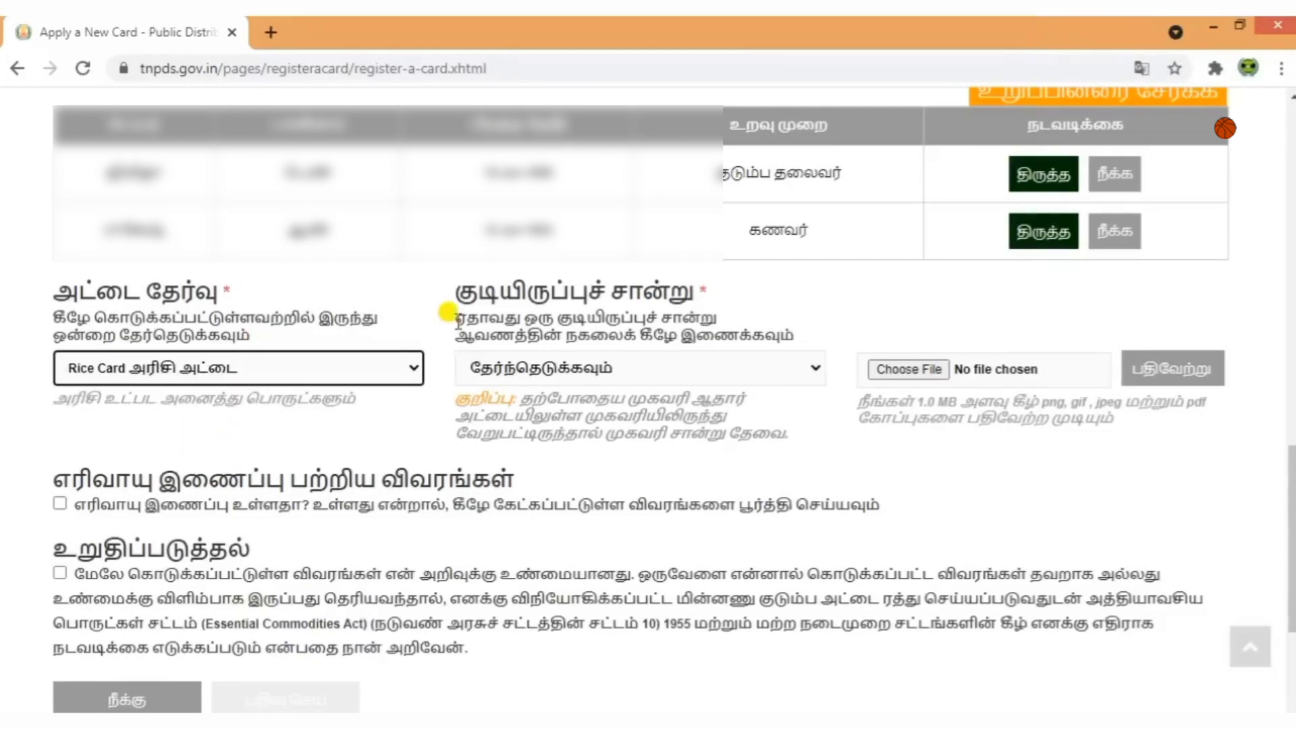
pyautogui.moveTo(451, 291); pyautogui.dragTo(709, 292)
pyautogui.click(801, 311)
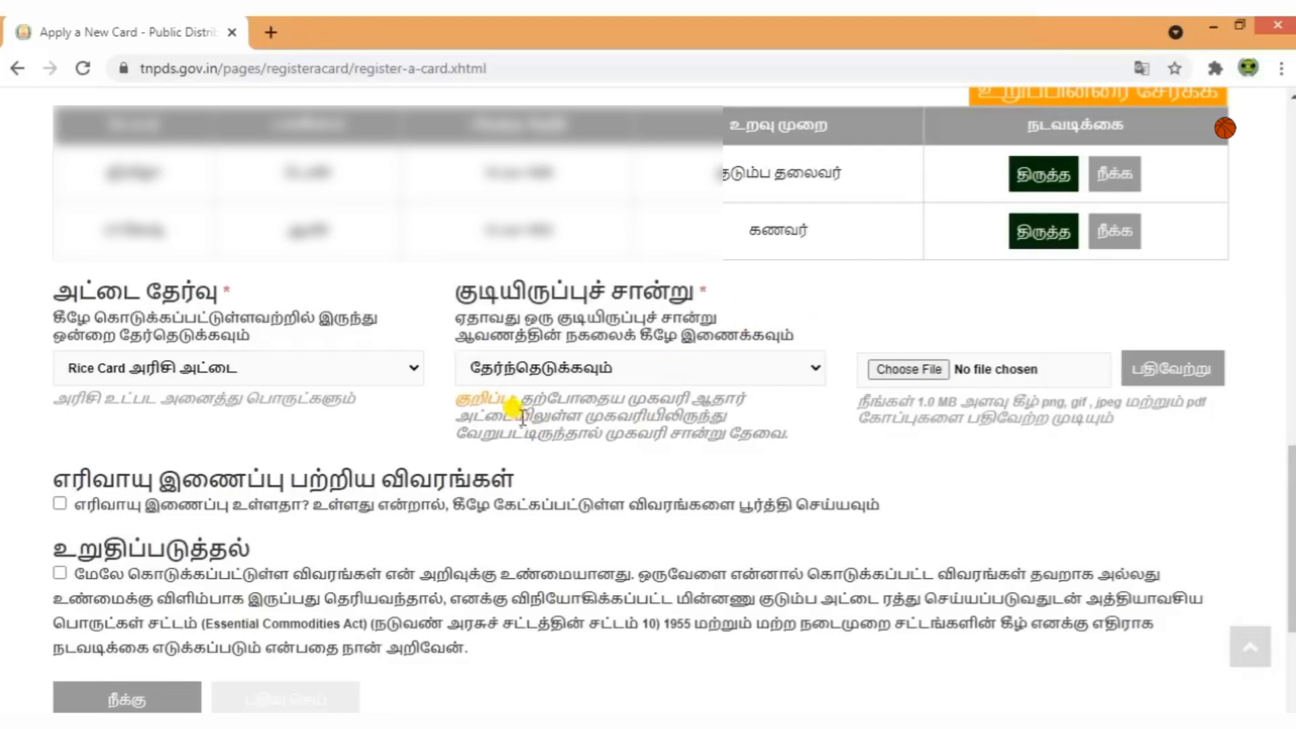
# Choose ஆதார் அட்டை (Aadhaar card) as the குடியிருப்புச் சான்று residence proof.
pyautogui.moveTo(520, 399); pyautogui.dragTo(760, 438)
pyautogui.click(756, 436)
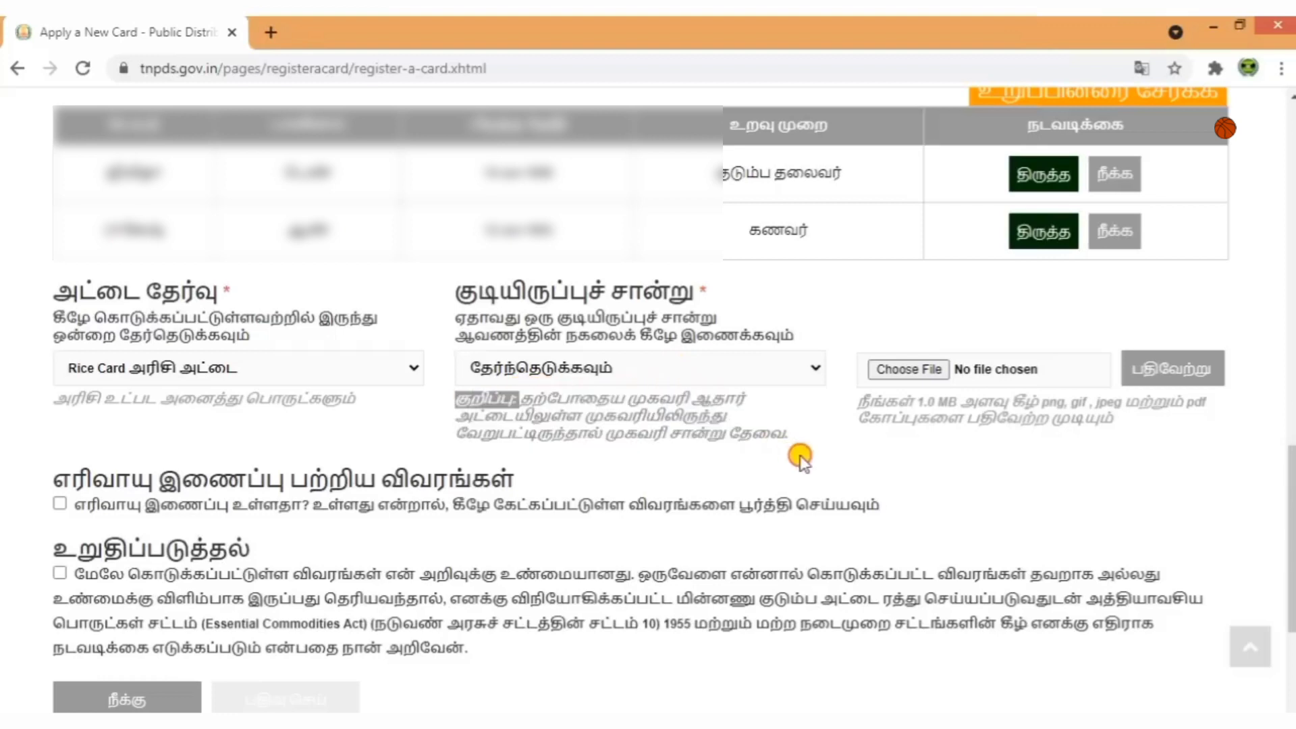
pyautogui.click(730, 439)
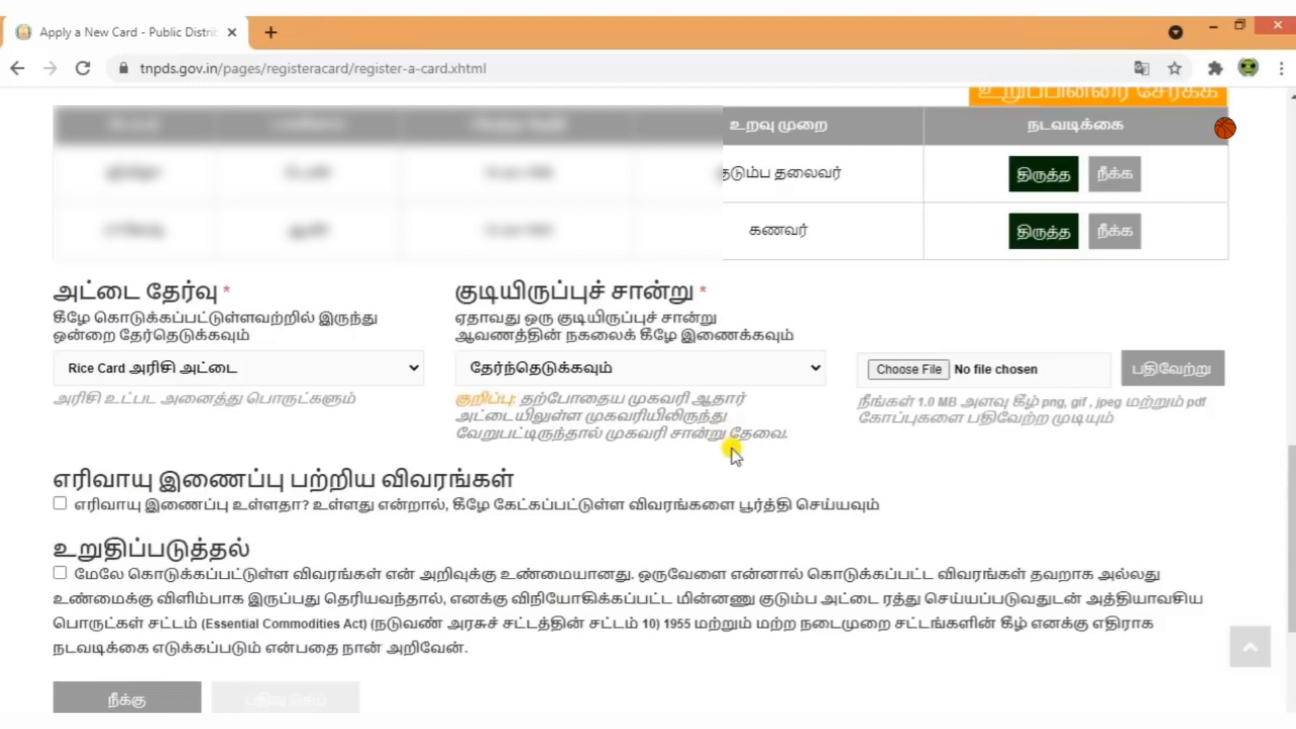
pyautogui.click(741, 370)
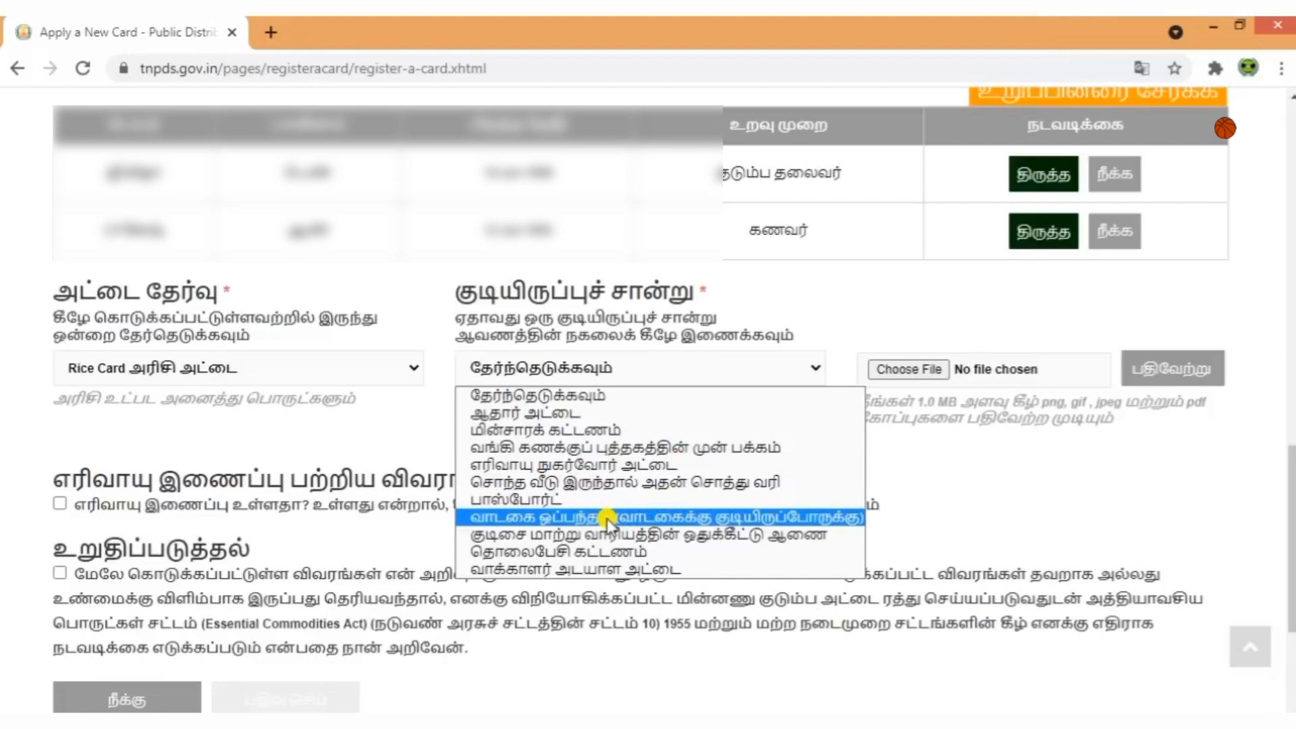
pyautogui.click(526, 412)
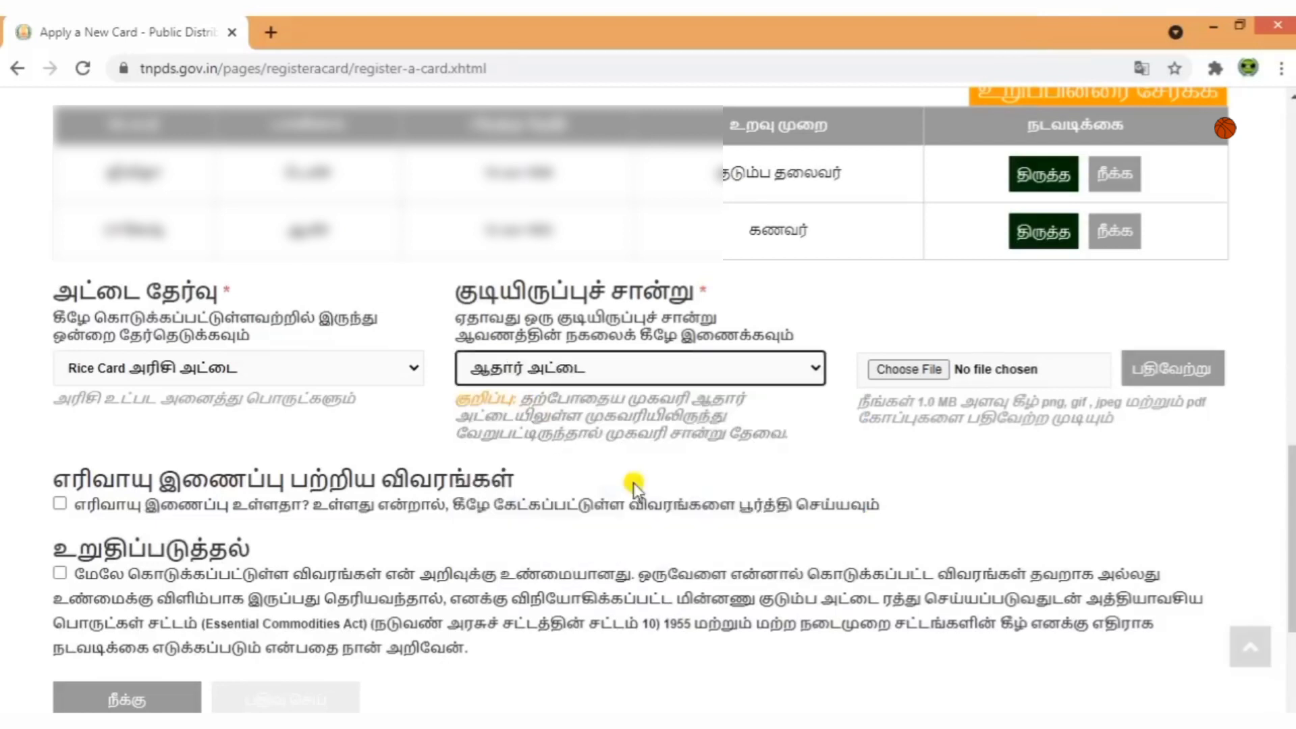
pyautogui.click(902, 370)
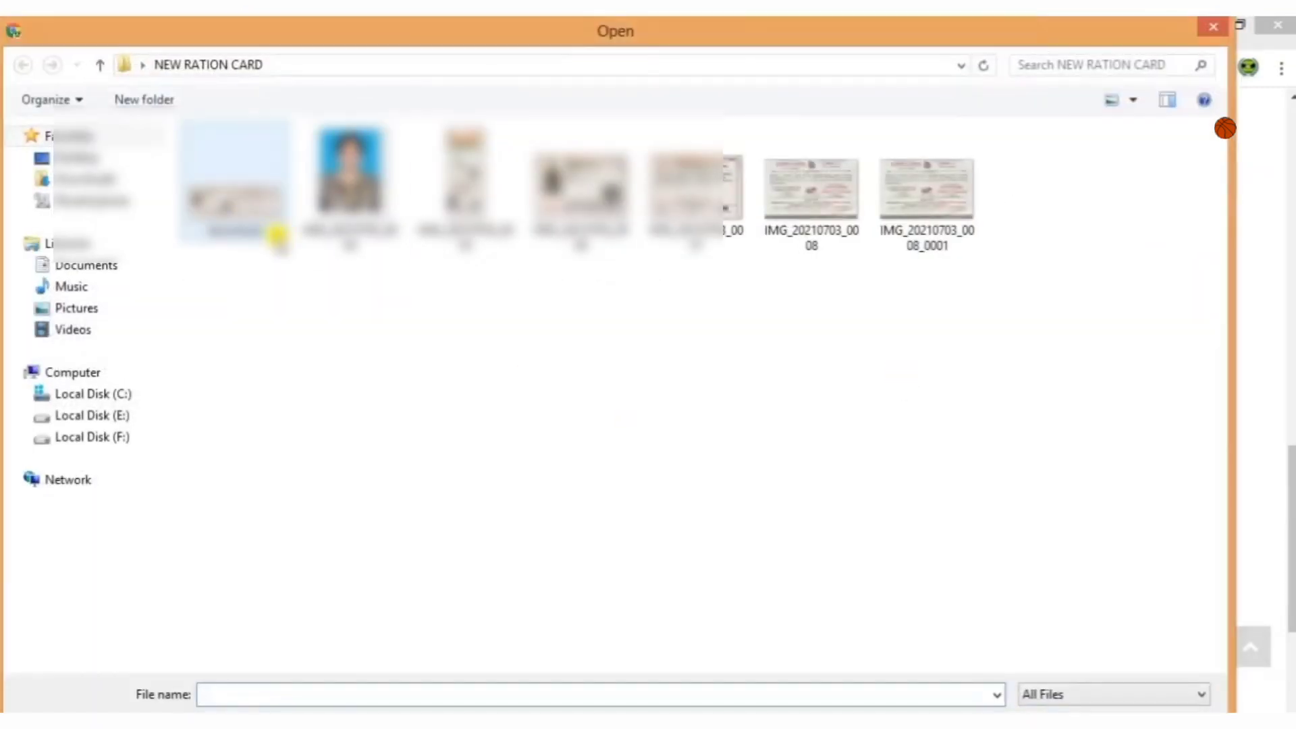
pyautogui.doubleClick(277, 235)
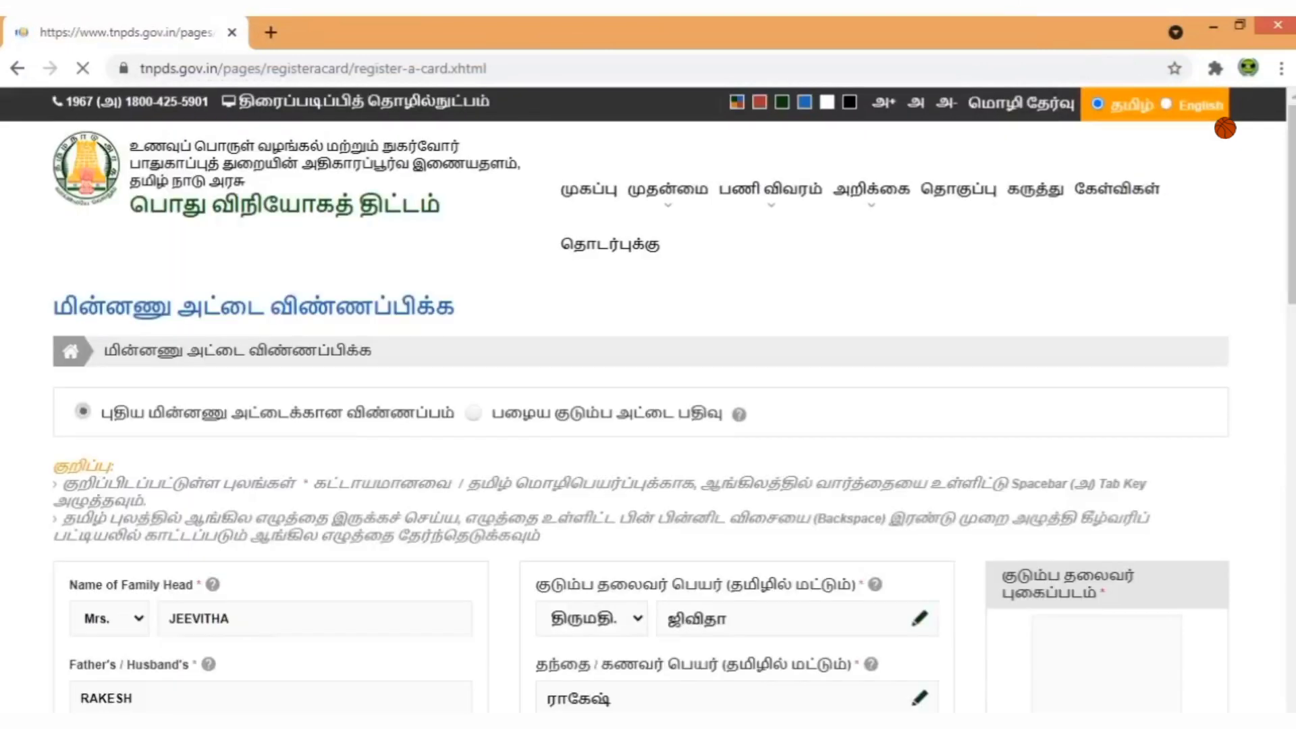
pyautogui.scroll(-10, 883, 513)
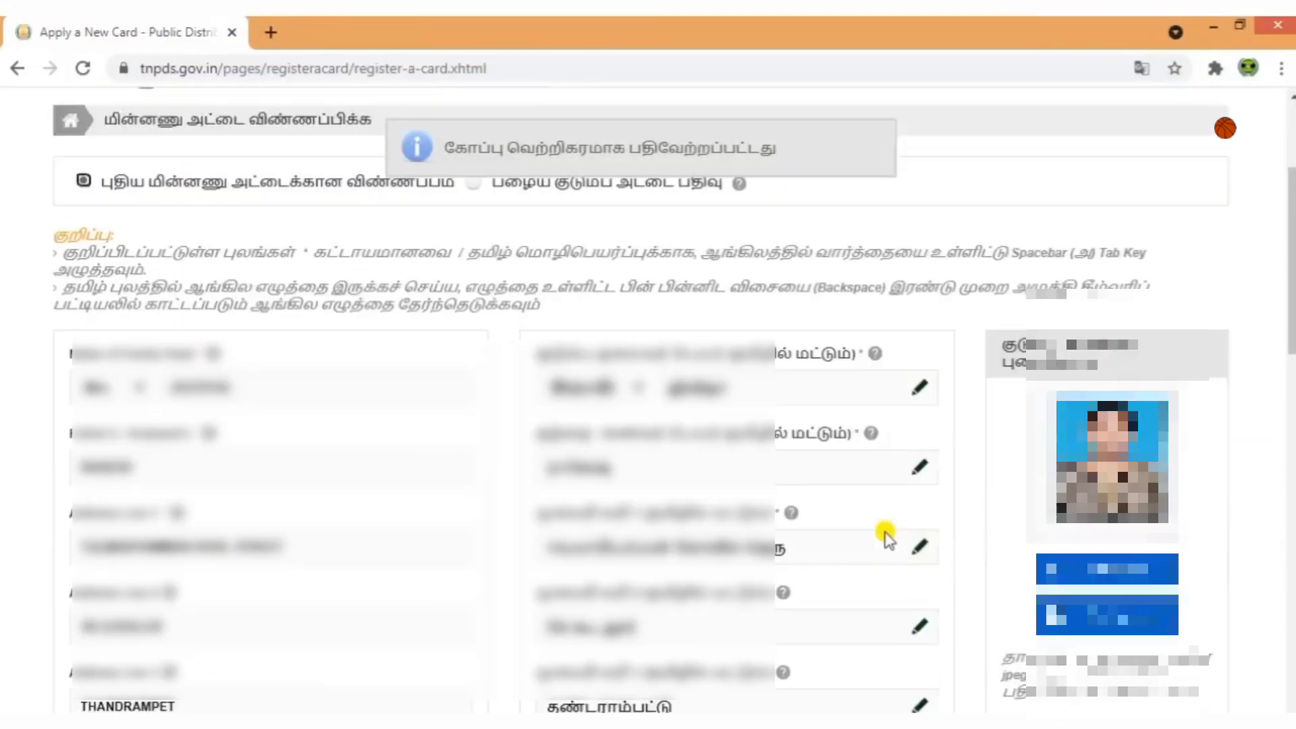
pyautogui.scroll(-8, 884, 534)
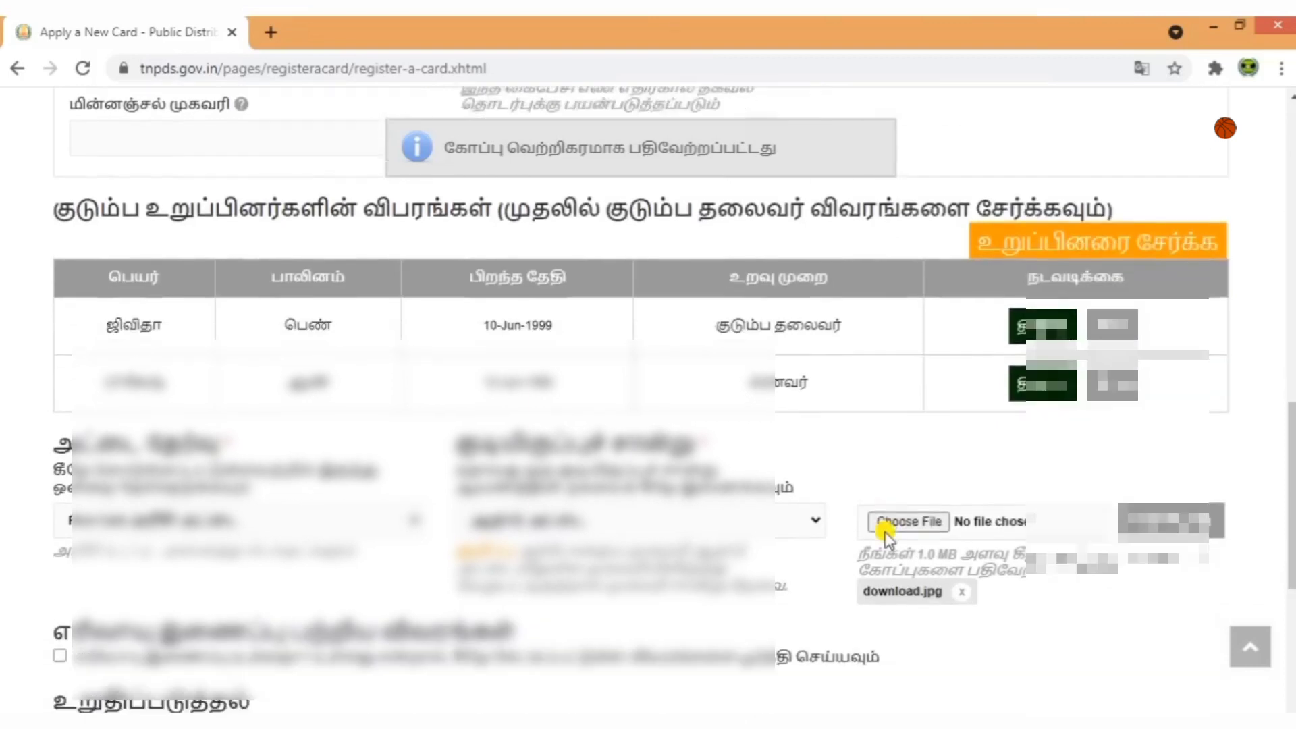
pyautogui.scroll(-1, 904, 562)
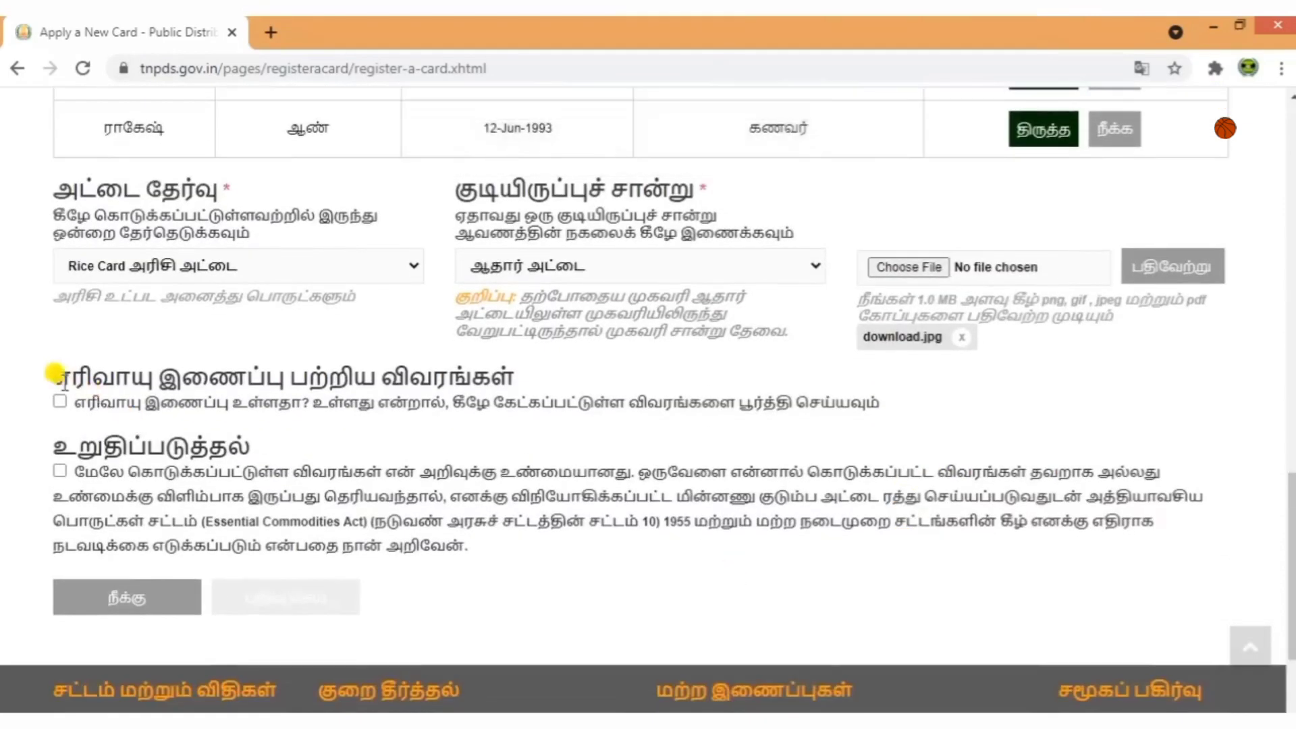
pyautogui.moveTo(49, 368); pyautogui.dragTo(537, 375)
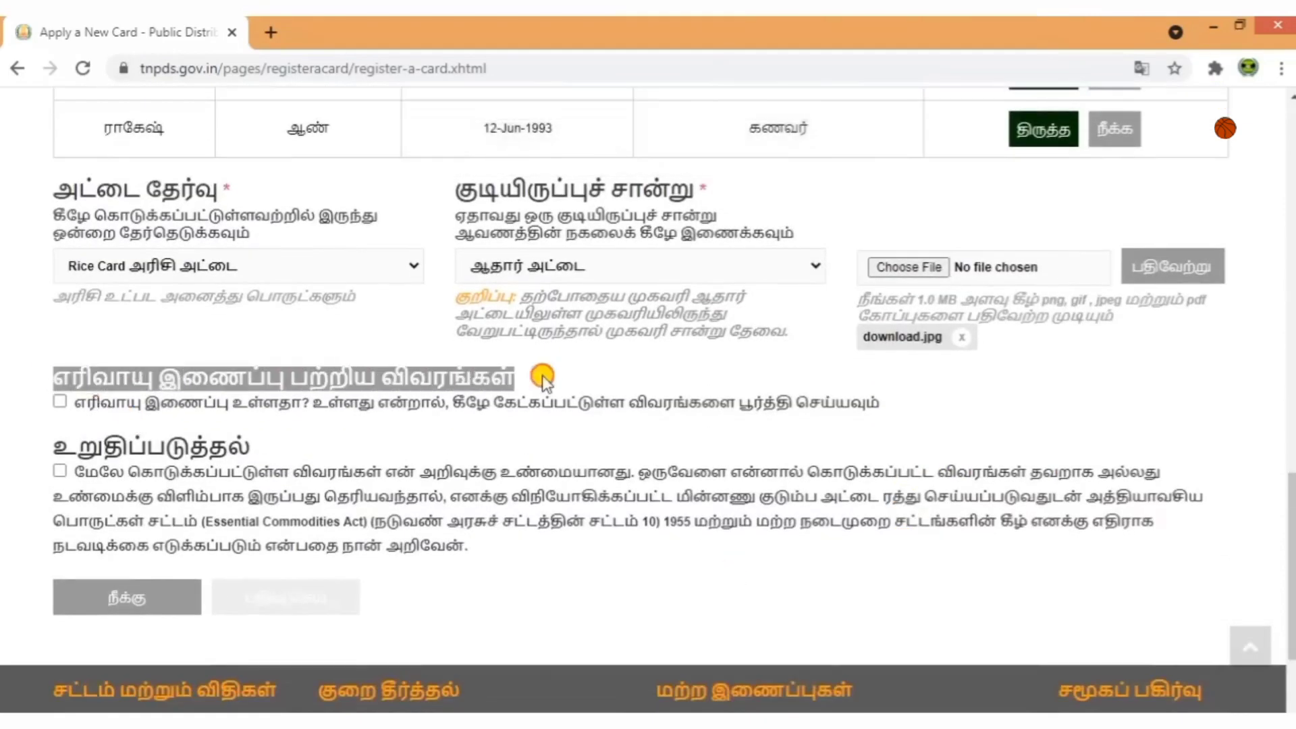
pyautogui.click(575, 424)
pyautogui.click(59, 401)
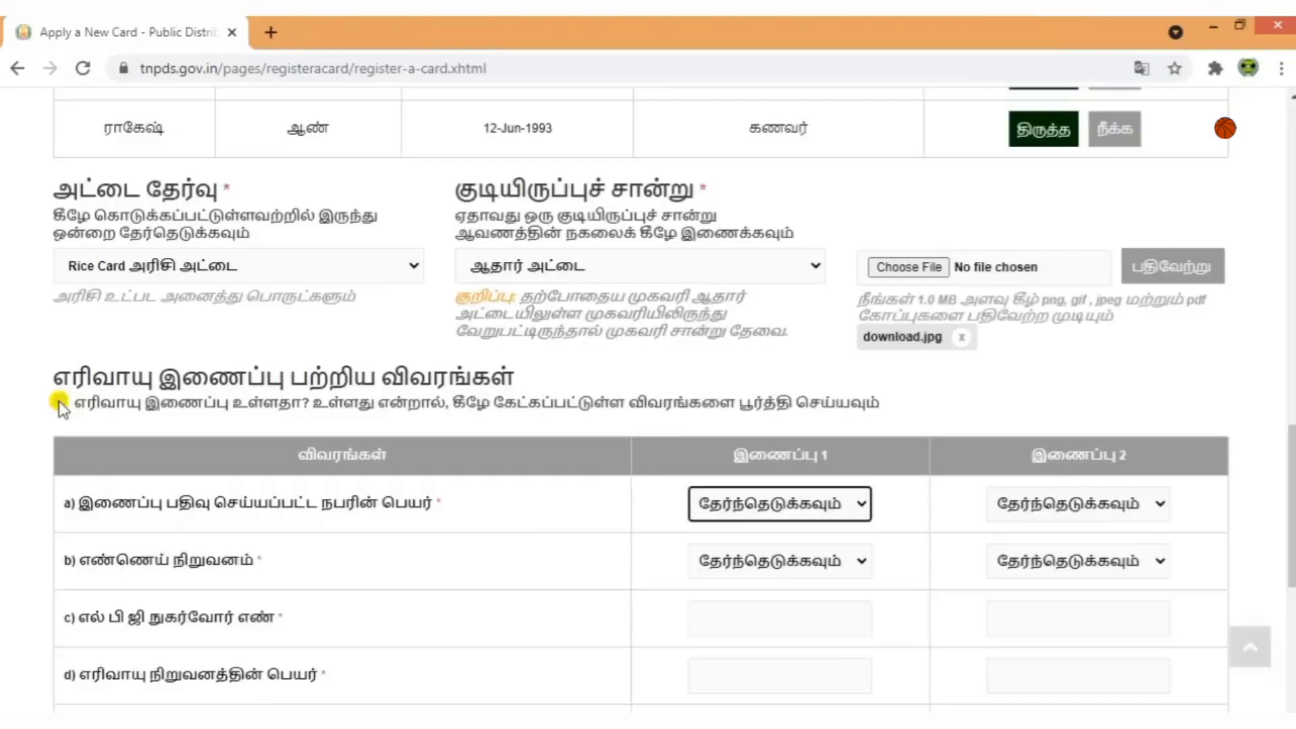
pyautogui.scroll(-1, 351, 506)
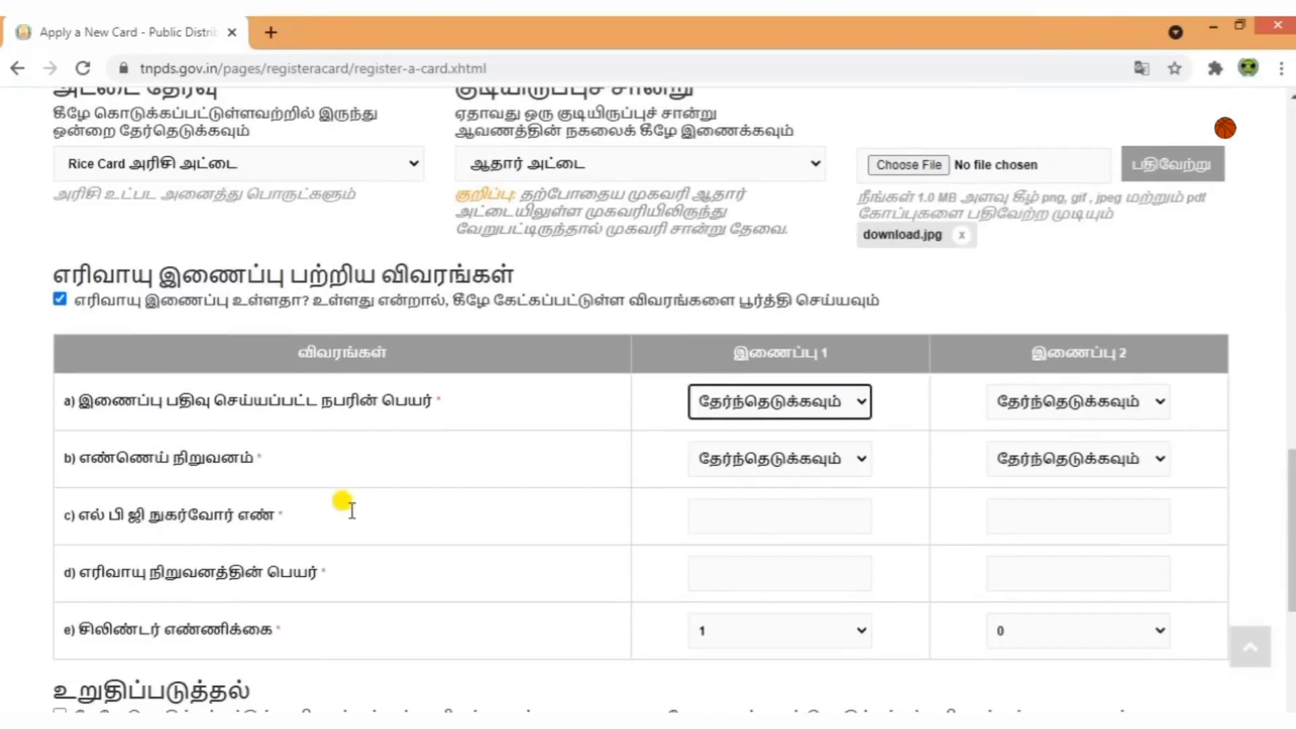
pyautogui.click(809, 413)
pyautogui.click(943, 410)
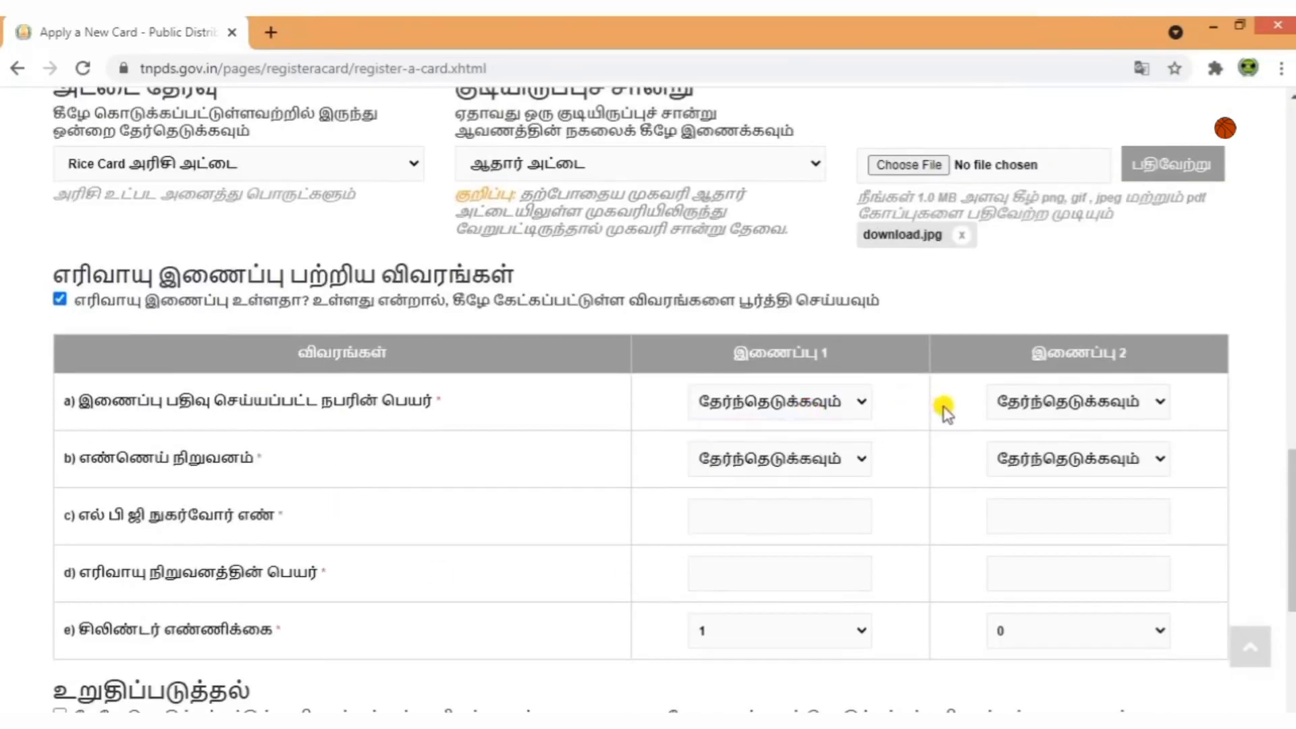
pyautogui.scroll(-1, 763, 495)
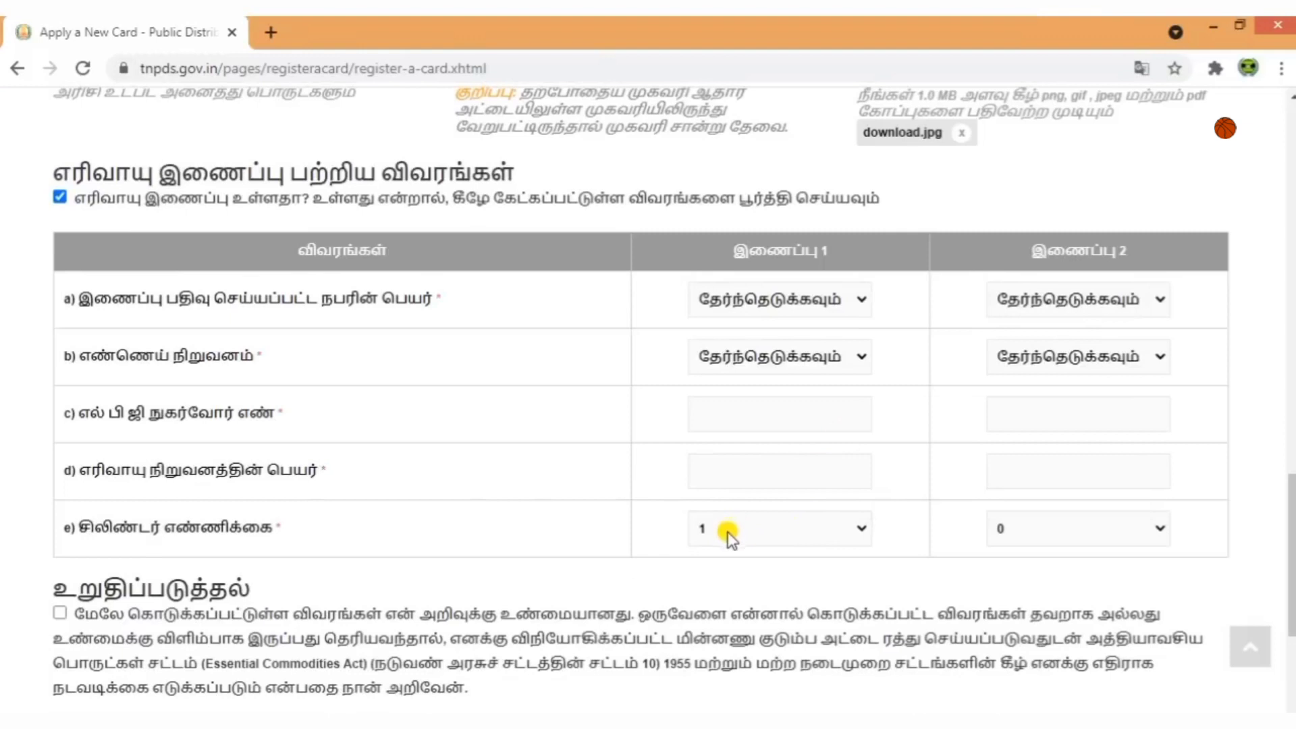
pyautogui.click(59, 197)
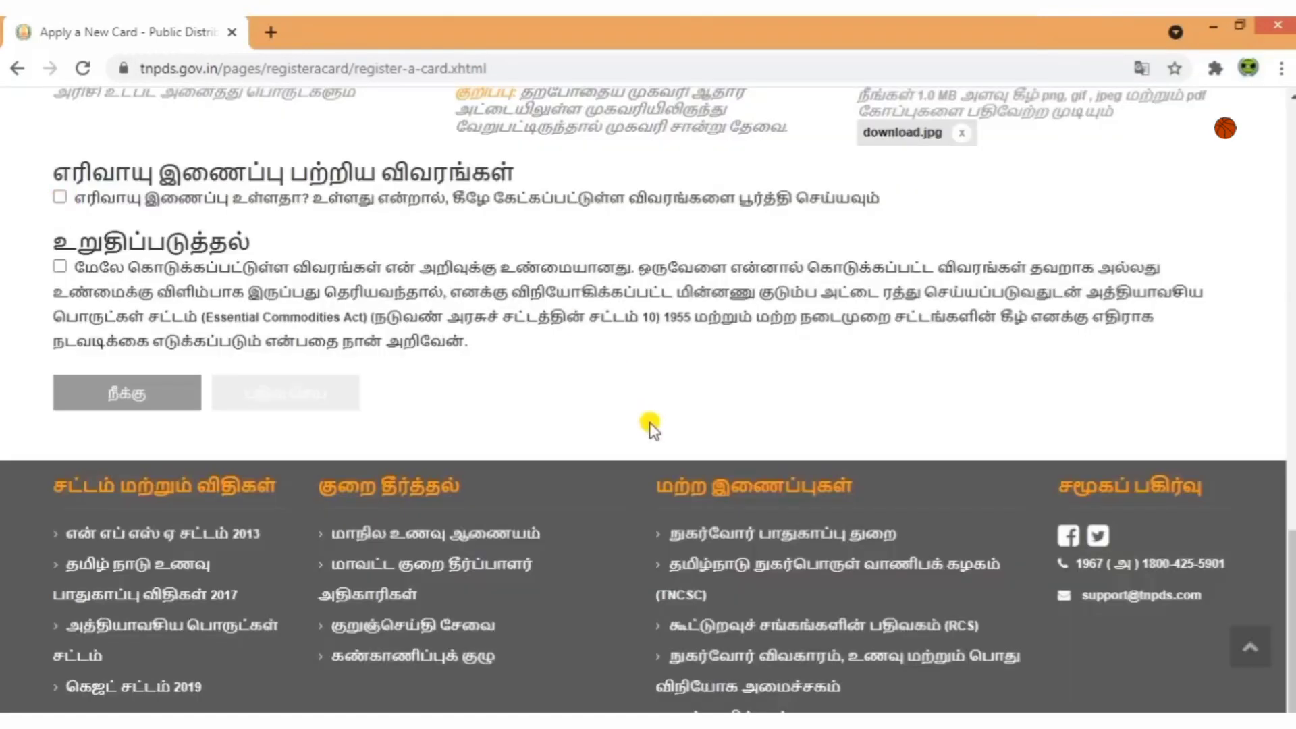
# Tick the declaration, submit with பதிவு செய், and confirm with உறுதிசெய் to reach the success page.
pyautogui.scroll(10, 662, 534)
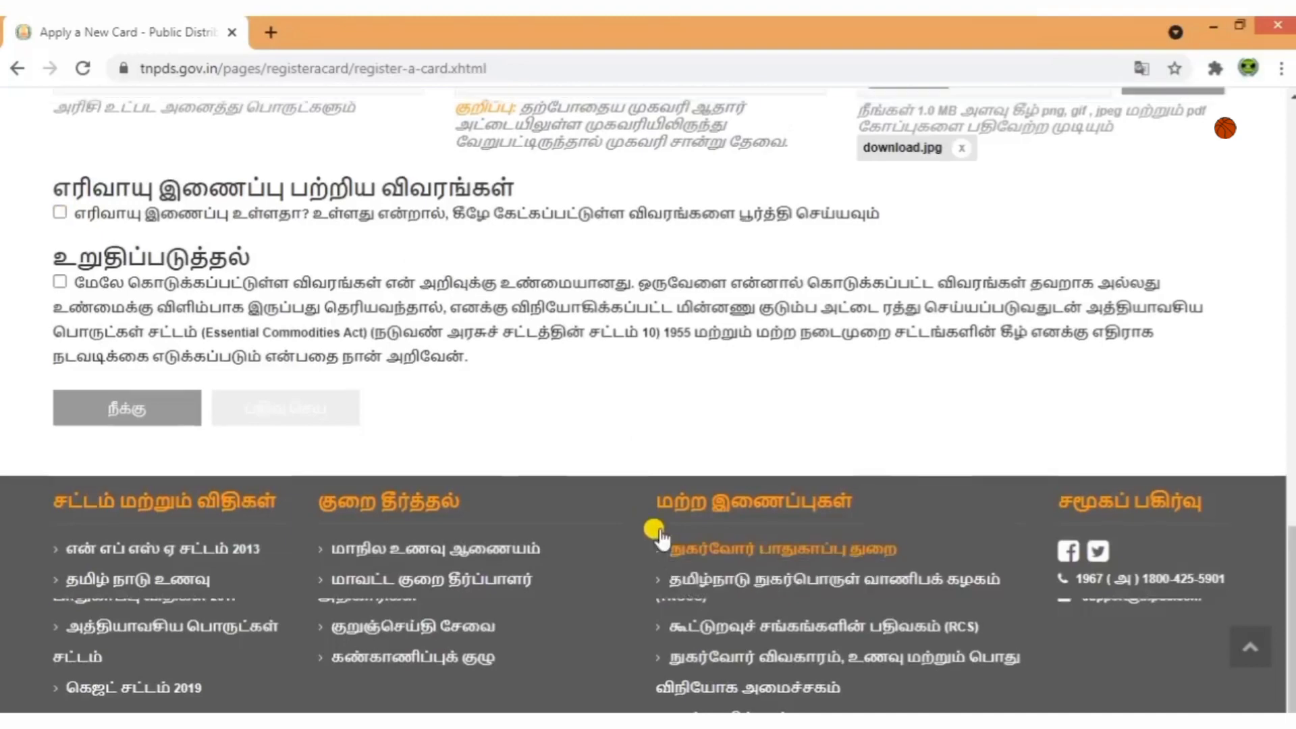
pyautogui.scroll(10, 662, 537)
pyautogui.scroll(-20, 661, 534)
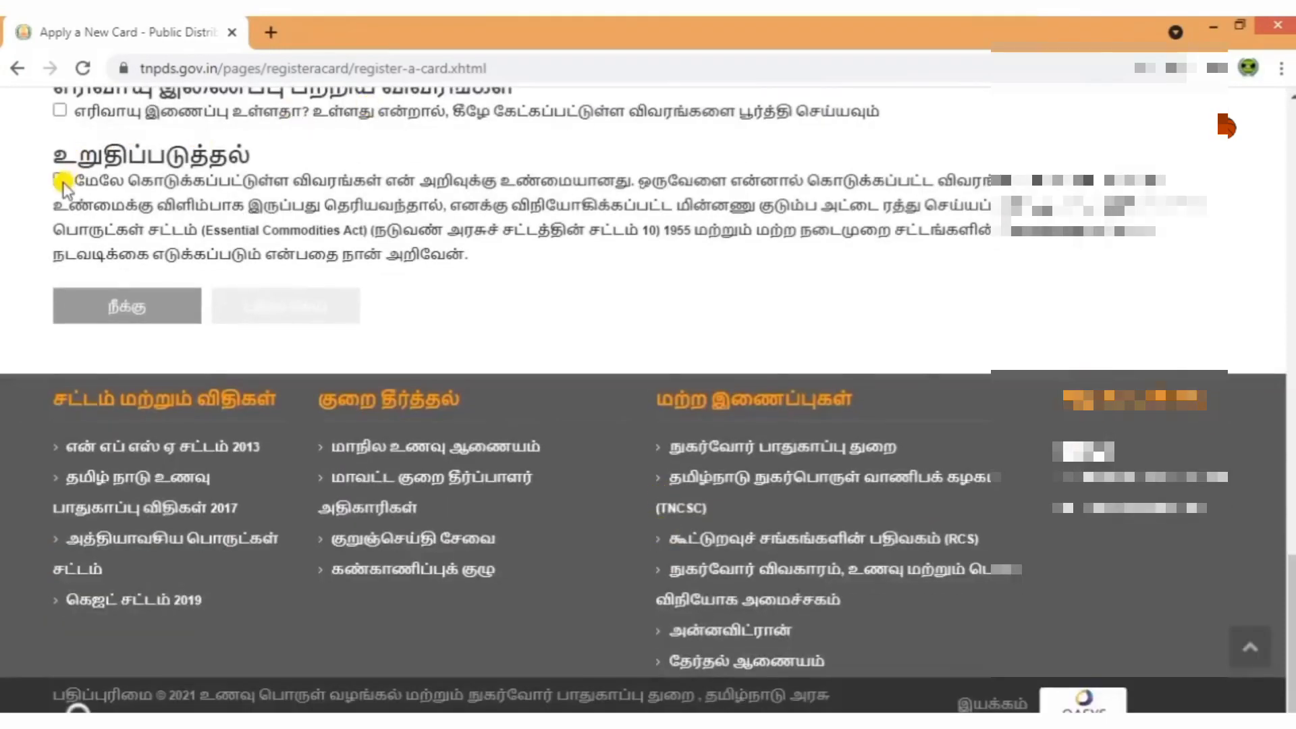
pyautogui.click(61, 179)
pyautogui.scroll(2, 500, 375)
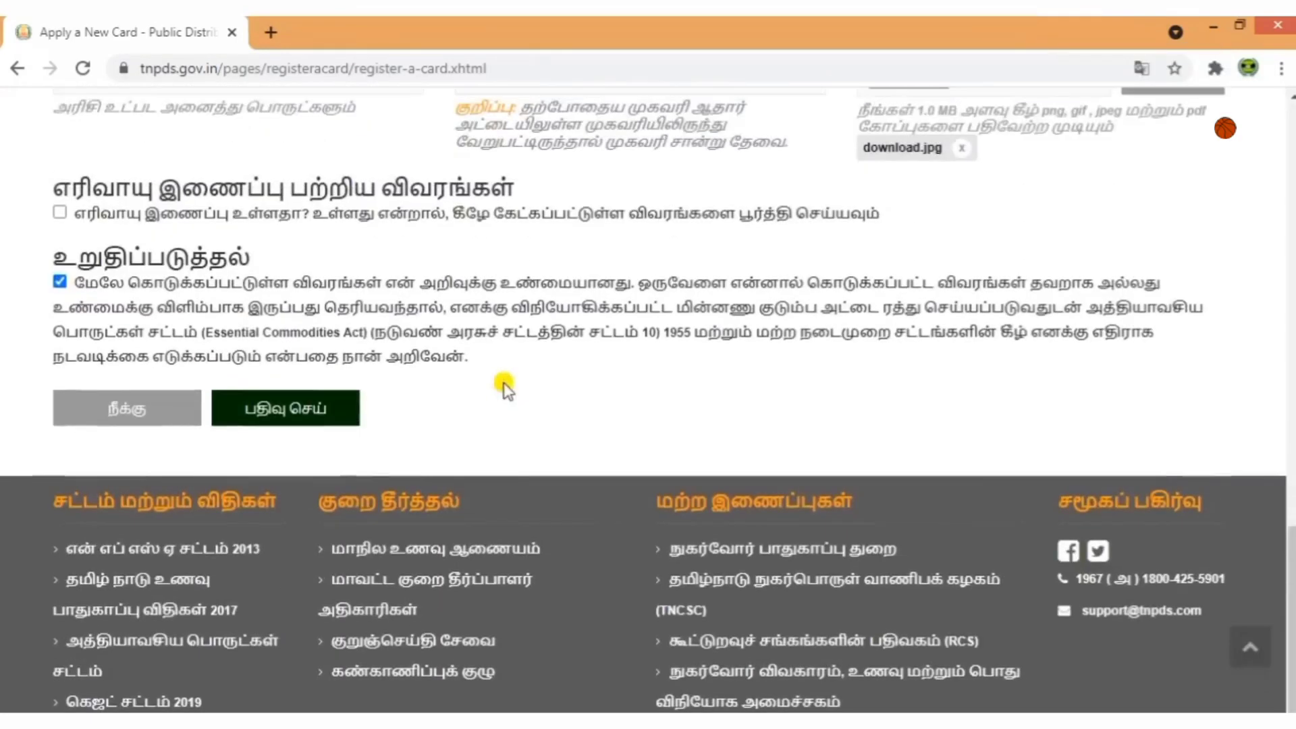
pyautogui.click(307, 412)
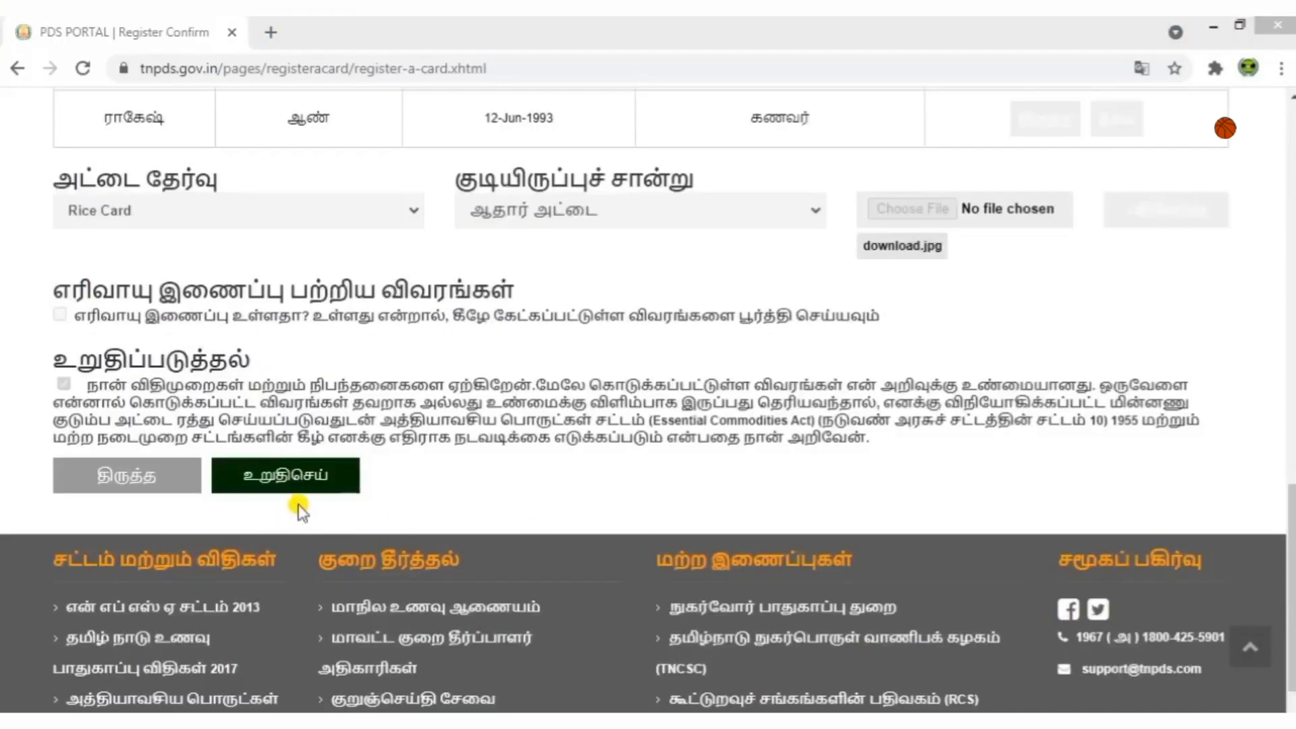
pyautogui.click(289, 481)
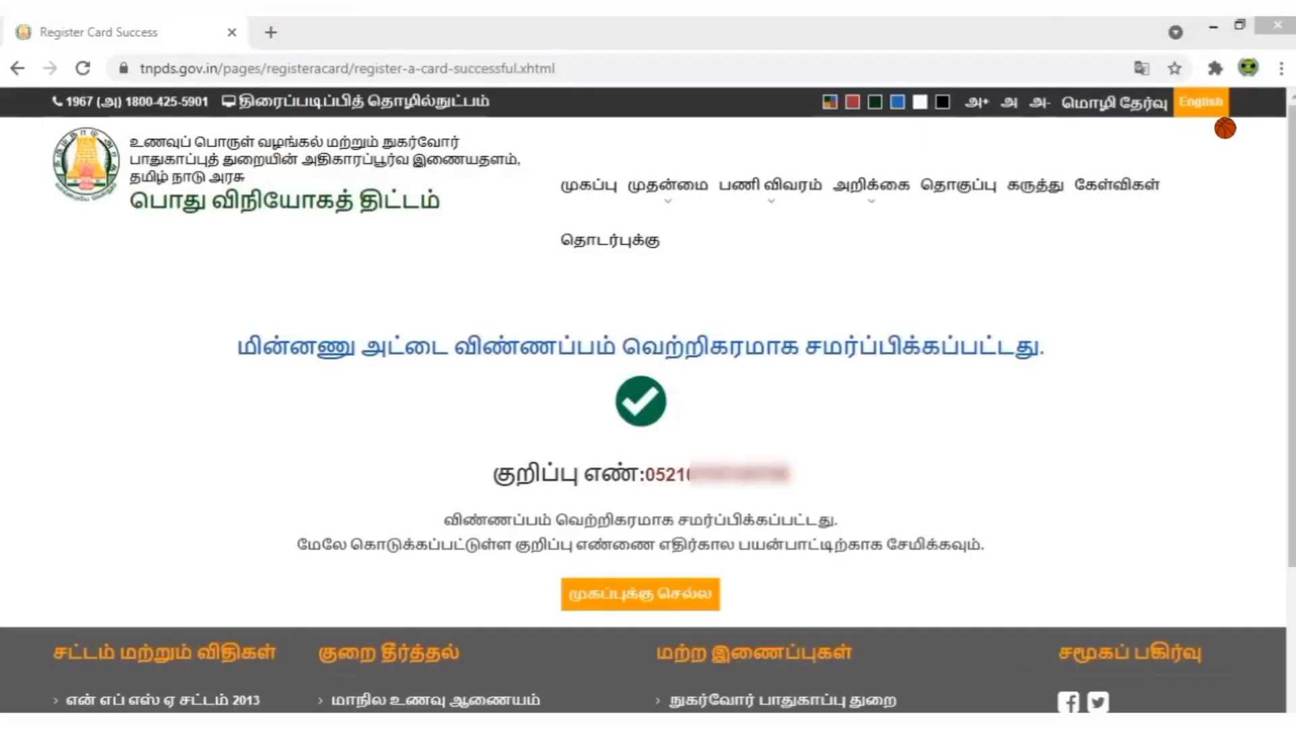
pyautogui.moveTo(235, 350); pyautogui.dragTo(1036, 343)
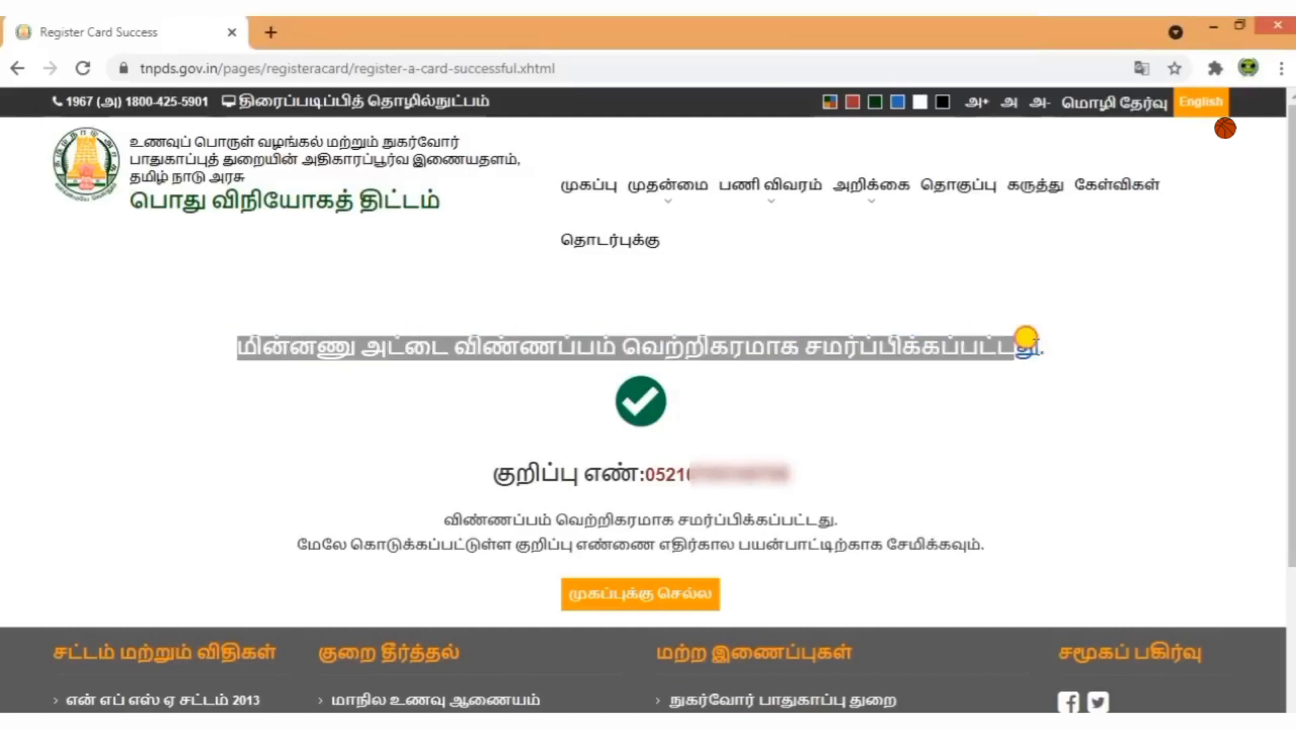
# Copy the application reference number, then return to the முகப்பு home page.
pyautogui.click(1038, 398)
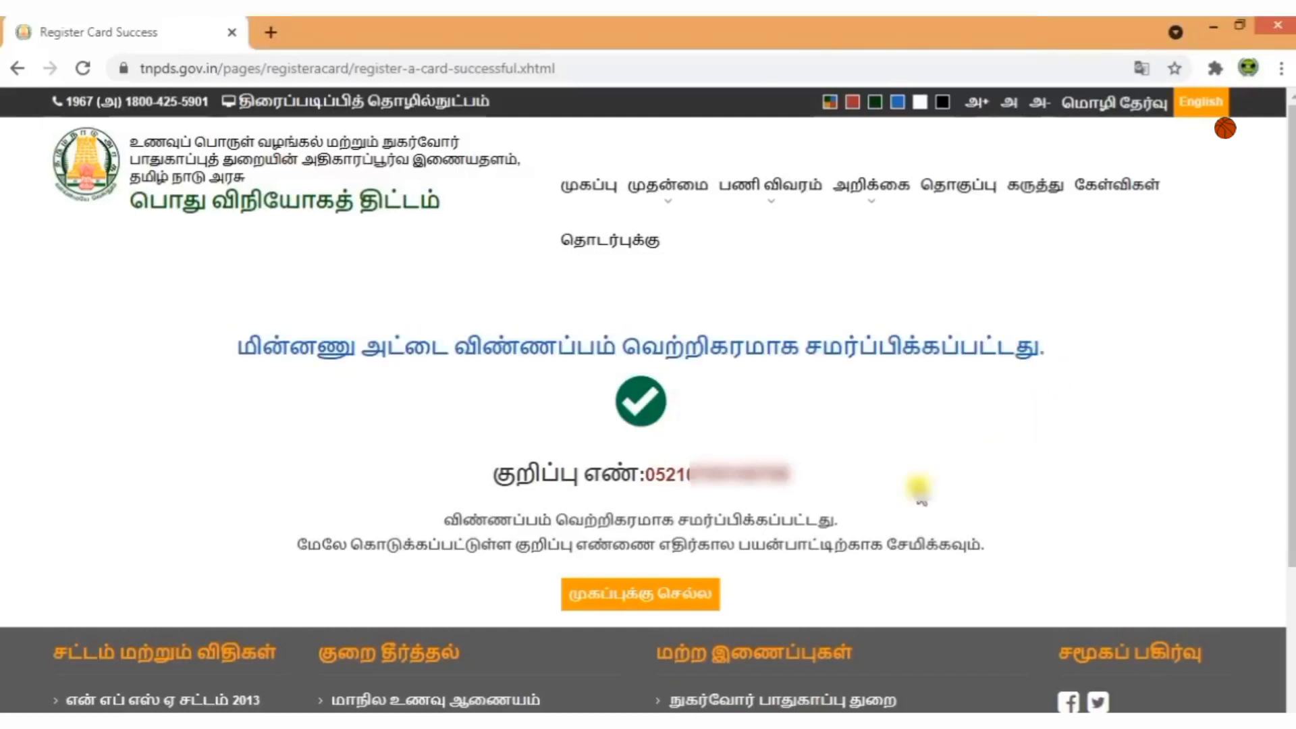
pyautogui.doubleClick(716, 467)
pyautogui.rightClick(724, 477)
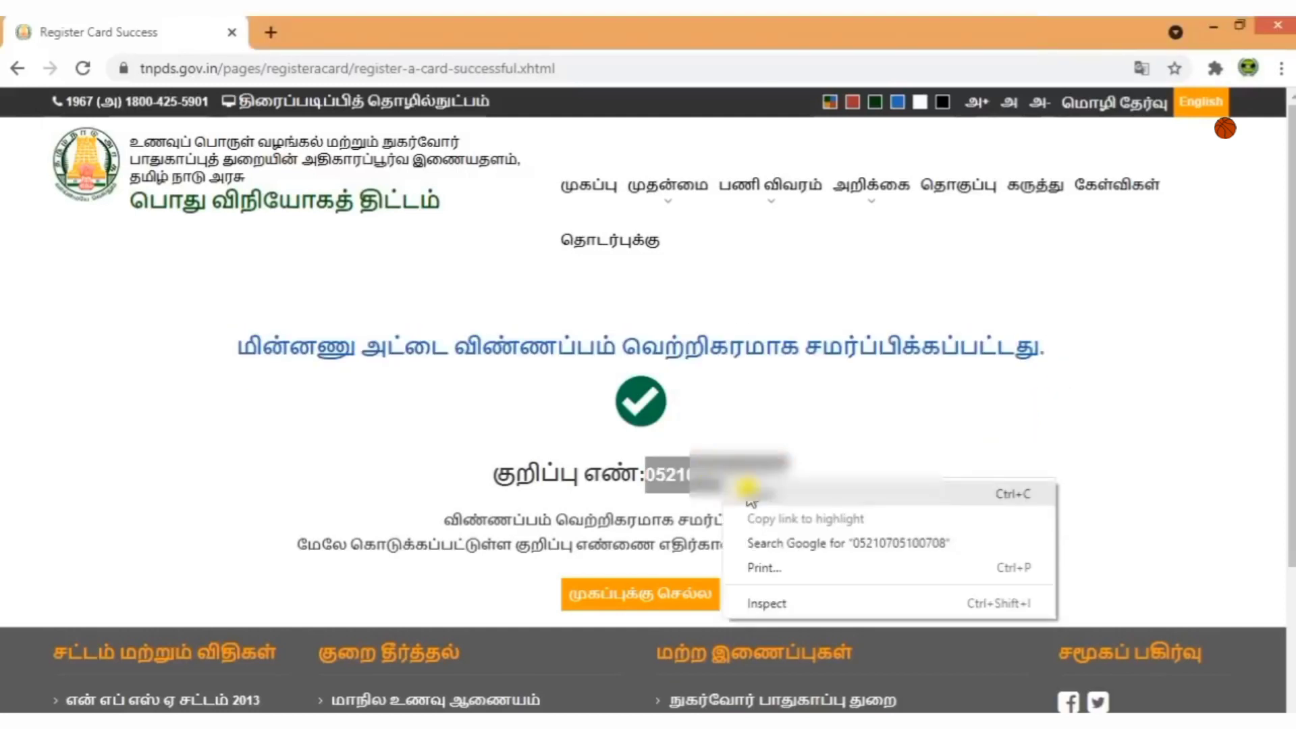
pyautogui.click(749, 495)
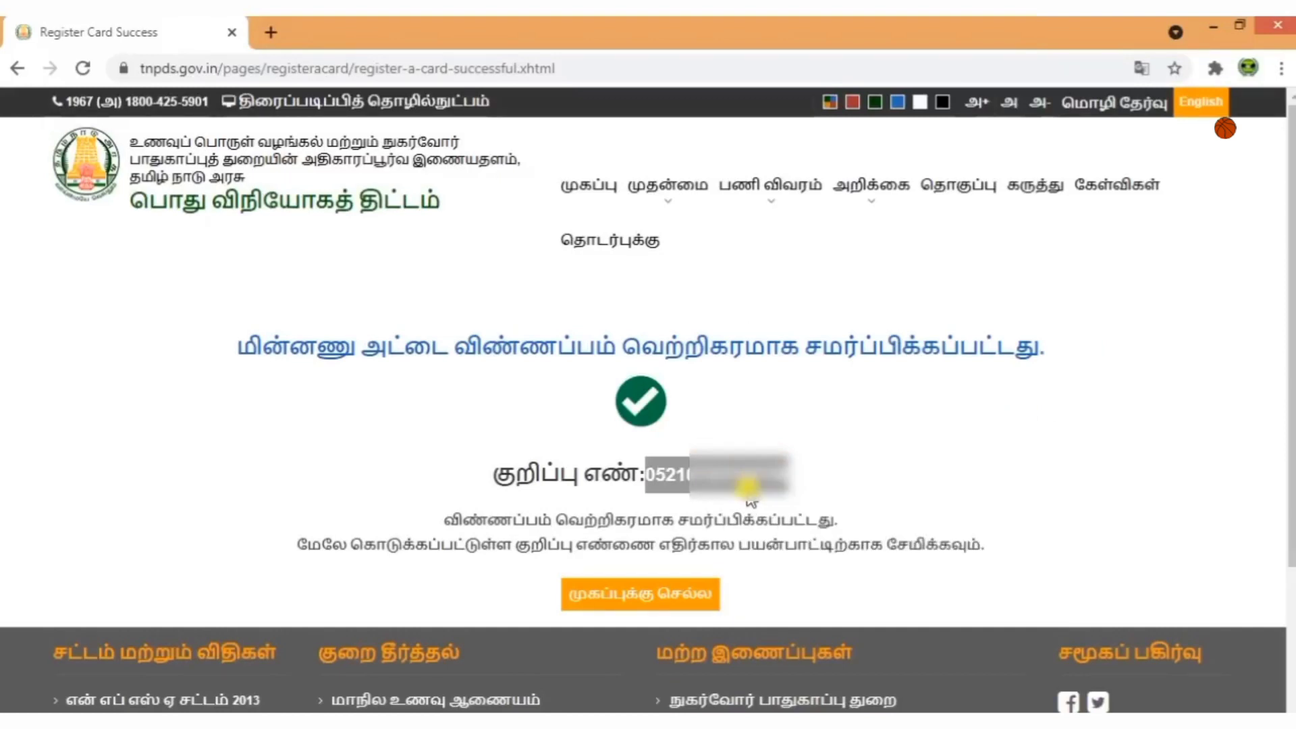
pyautogui.click(943, 491)
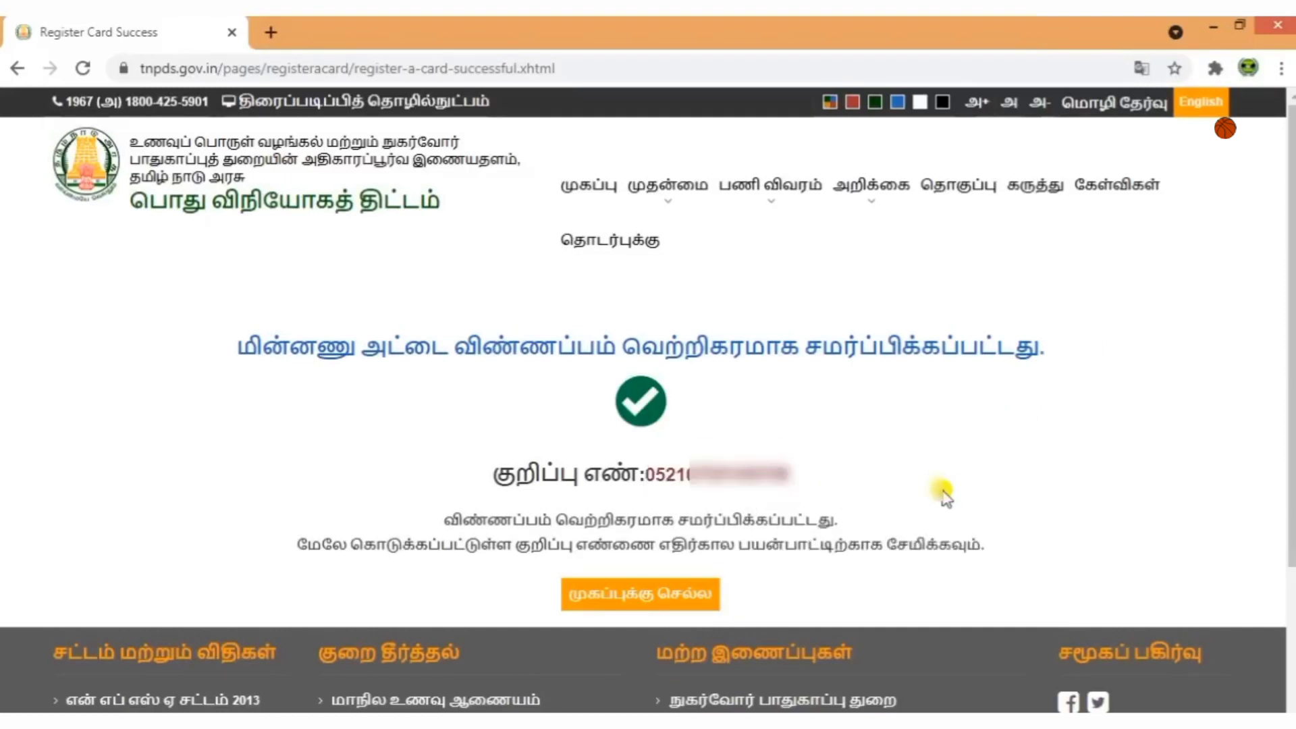
pyautogui.click(588, 183)
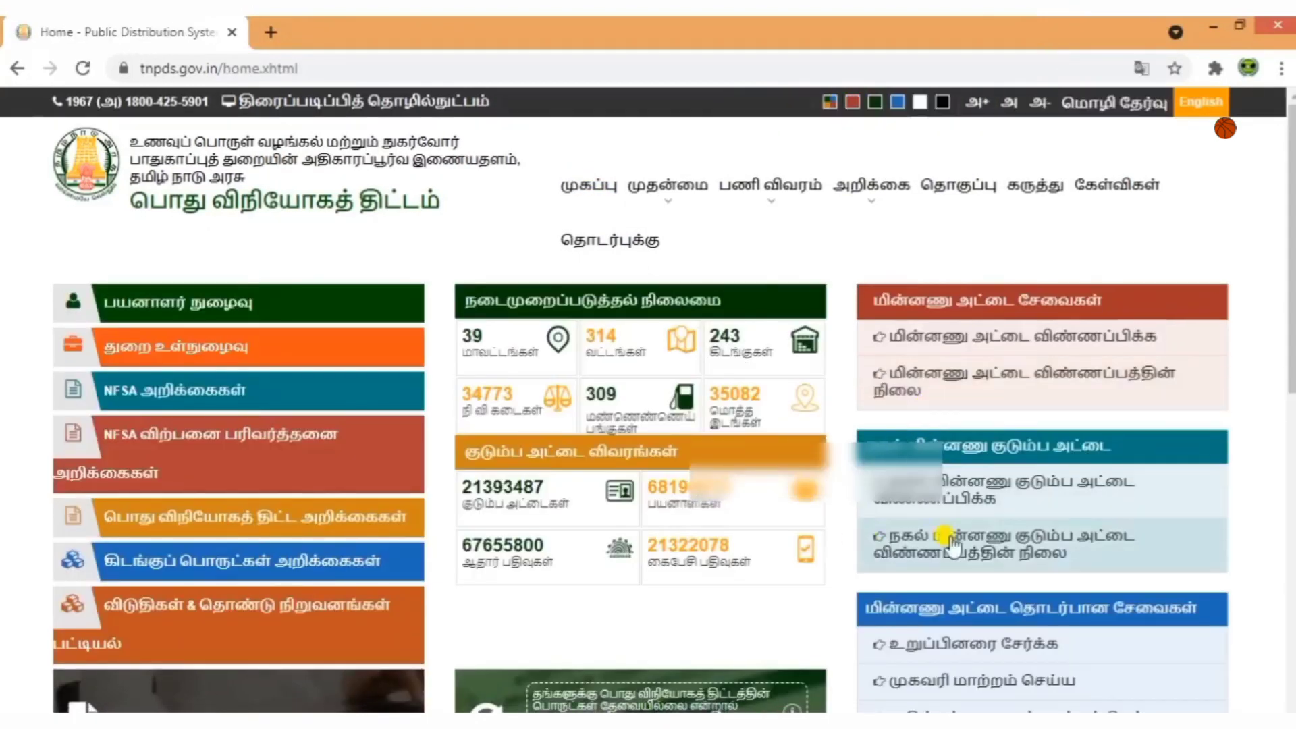
# Paste the reference number into the status check, showing registration on 05 Jul 2021 awaiting verification.
pyautogui.click(911, 397)
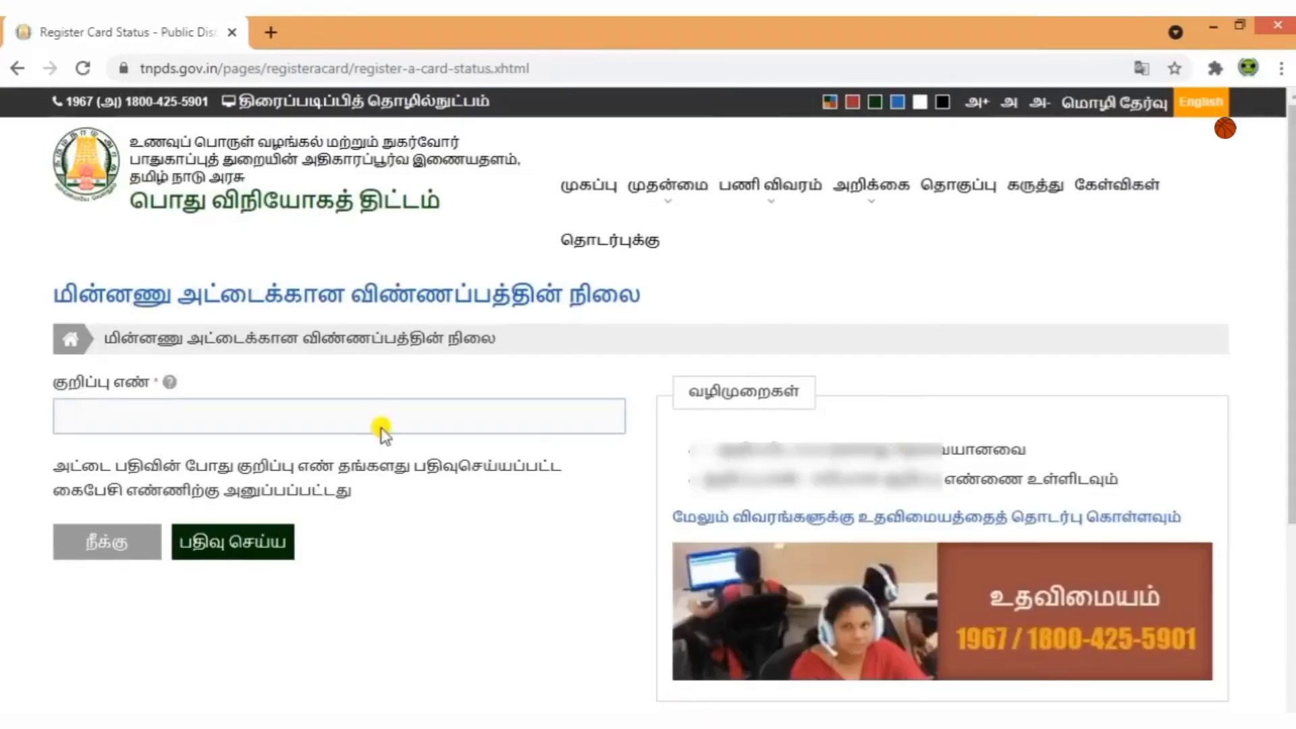
pyautogui.click(328, 413)
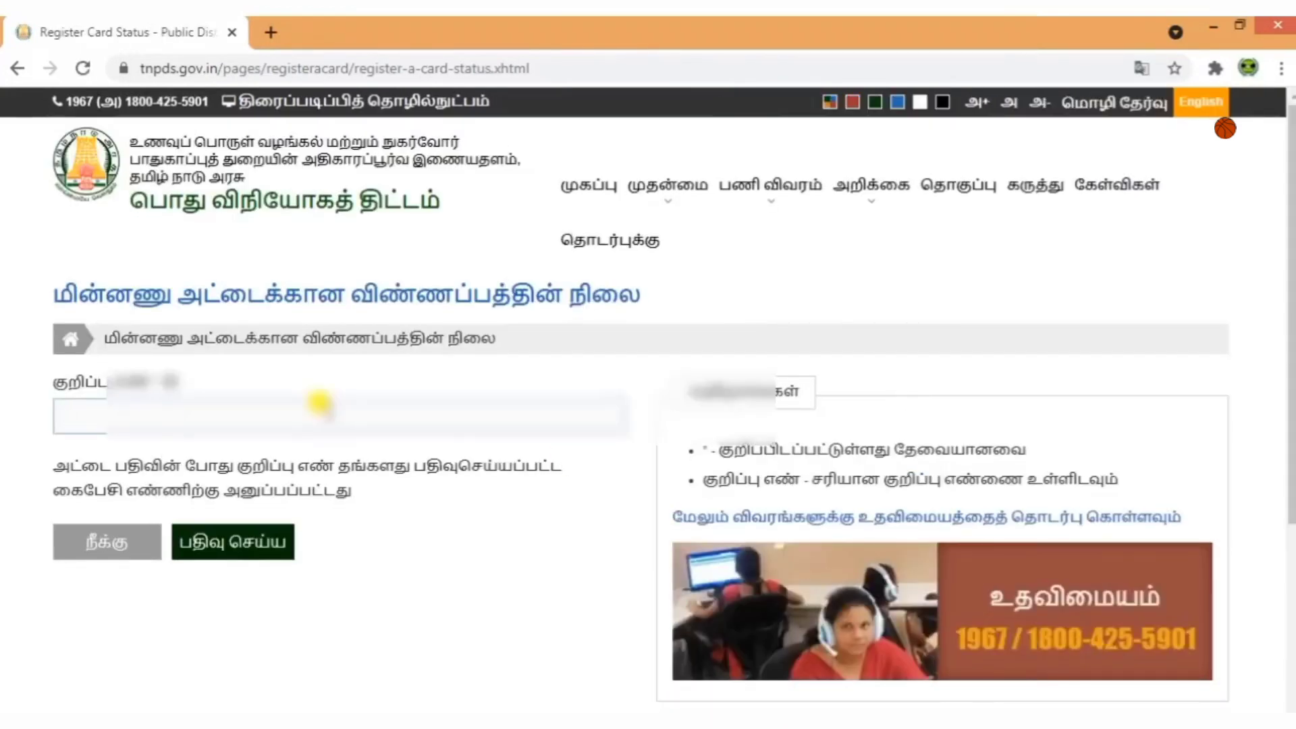
pyautogui.hotkey('ctrl', 'v')
pyautogui.click(261, 536)
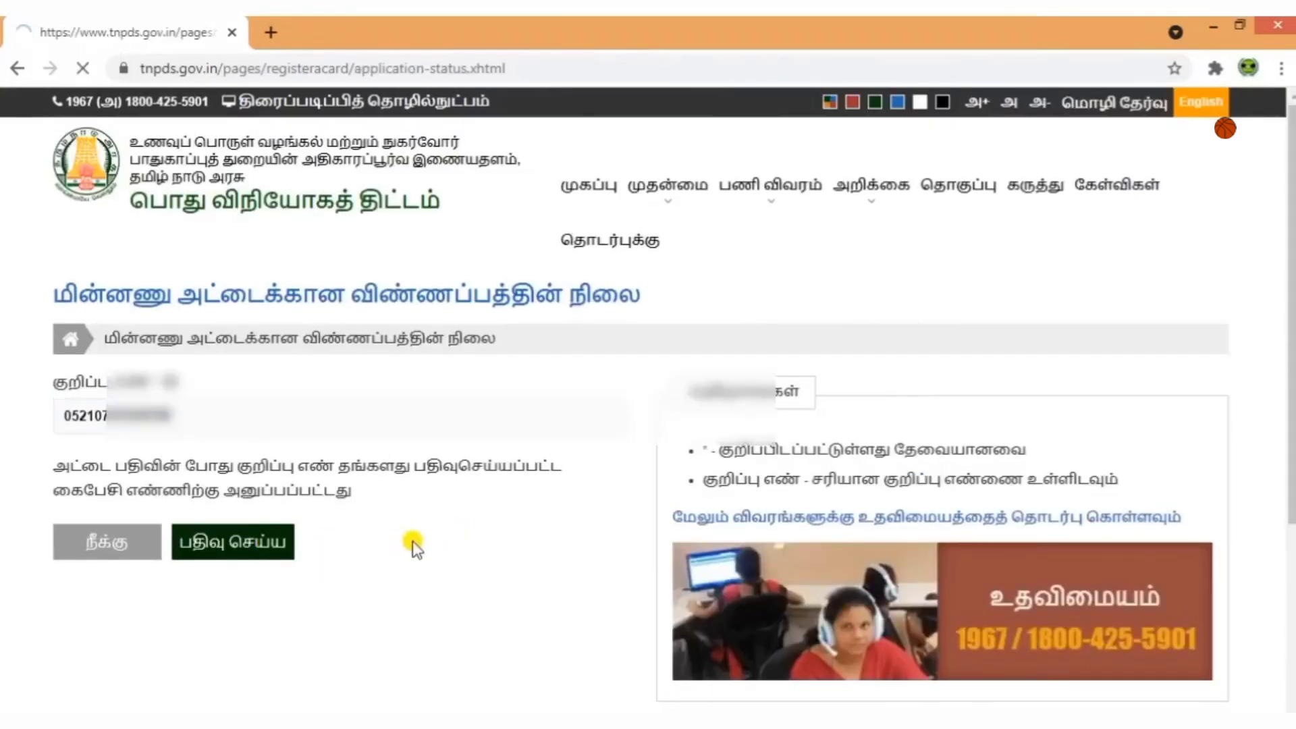
pyautogui.scroll(-2, 454, 568)
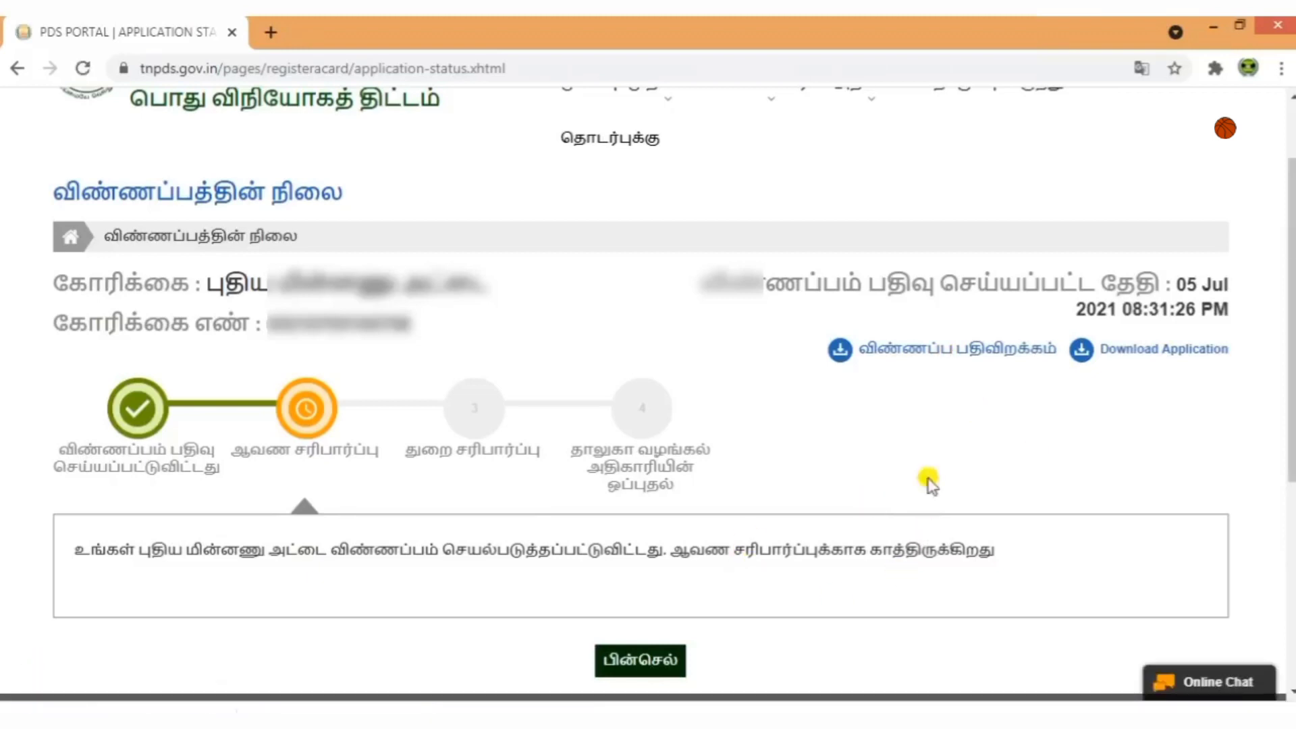
# Download New_Card_Application.pdf and print it in Color from Chrome's PDF viewer.
pyautogui.click(1156, 358)
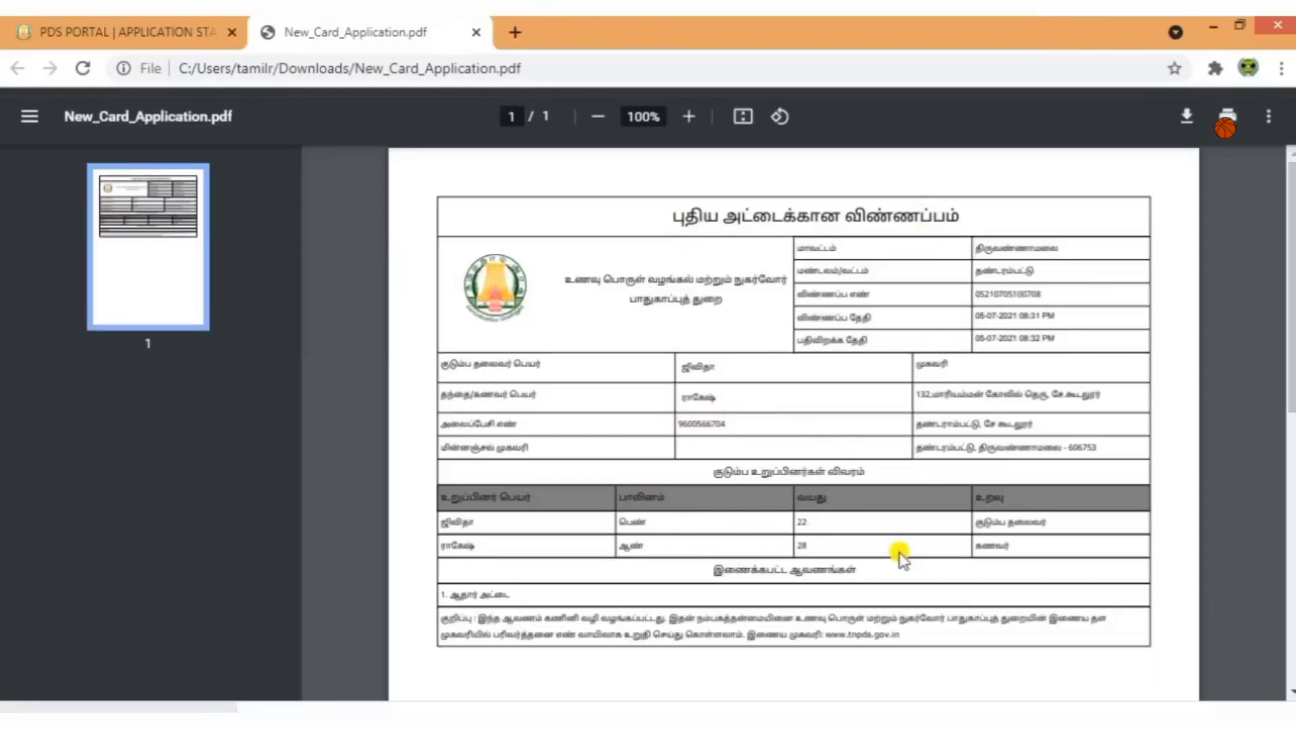
pyautogui.rightClick(898, 413)
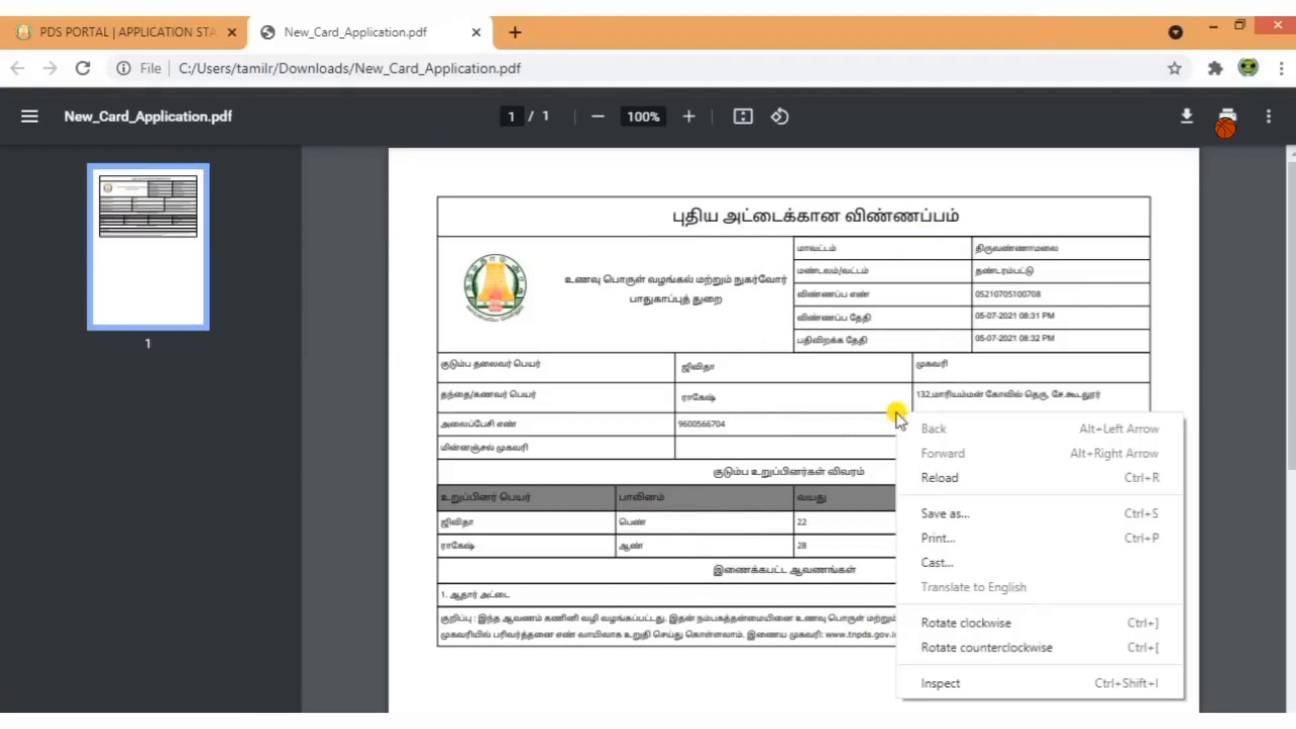
pyautogui.click(956, 538)
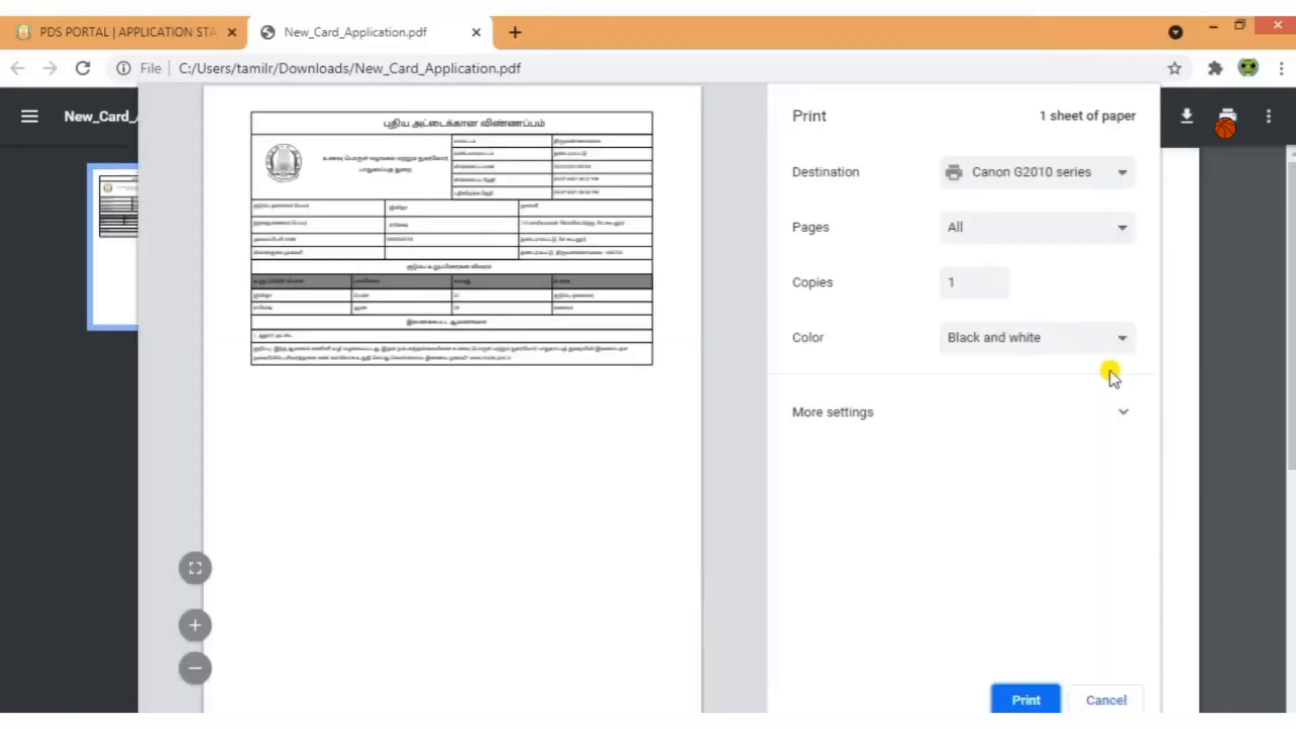
pyautogui.click(1037, 341)
pyautogui.click(1028, 378)
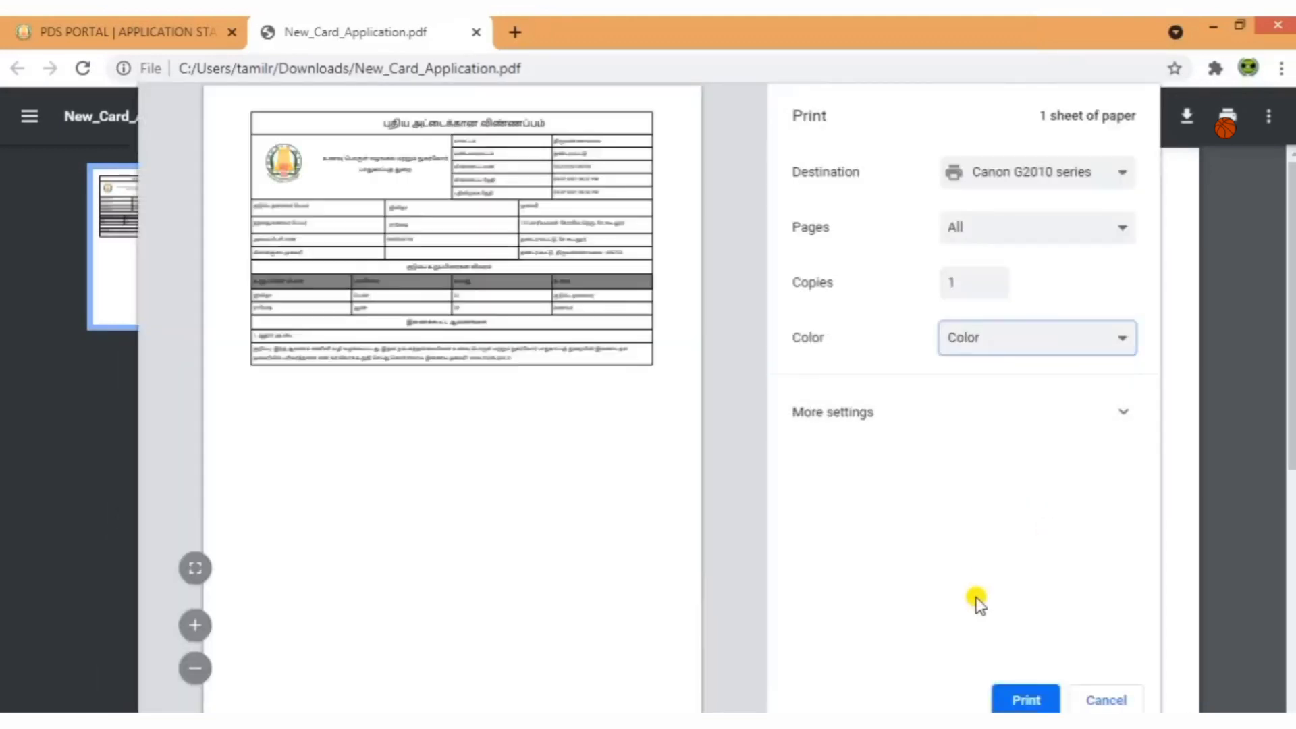
pyautogui.click(1024, 700)
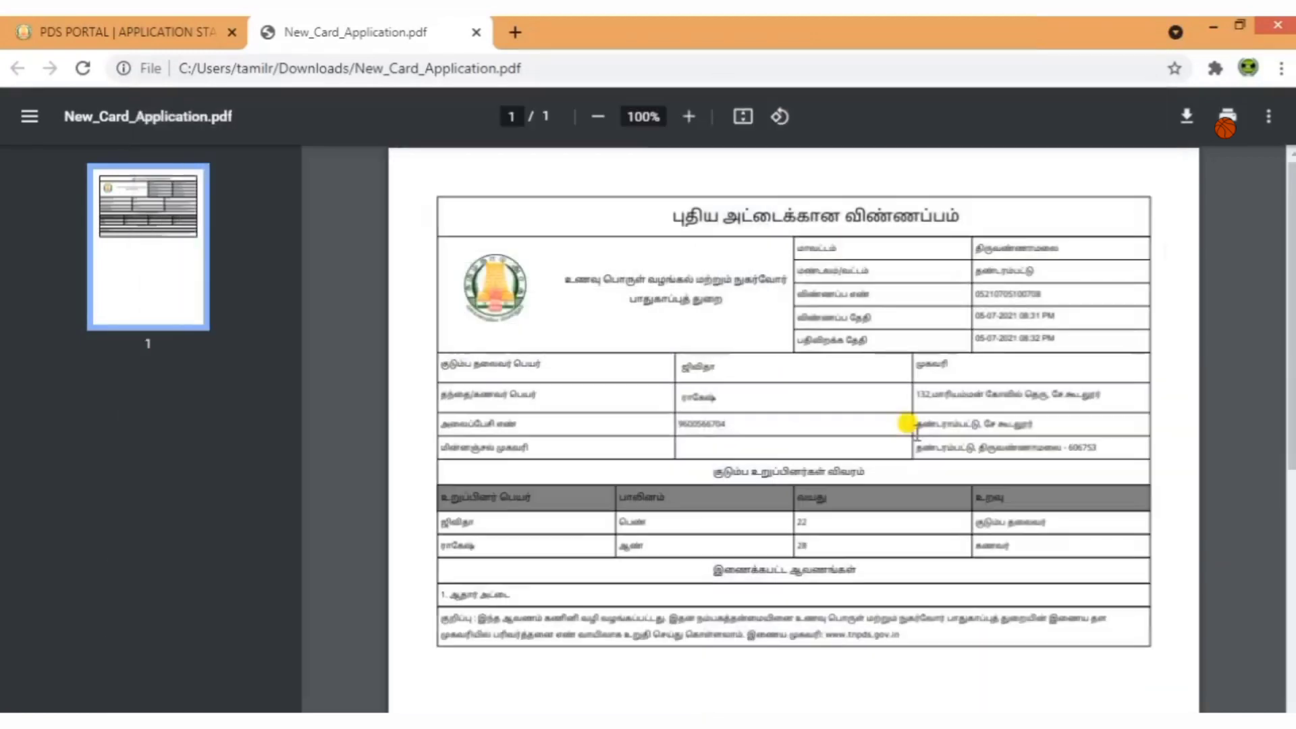